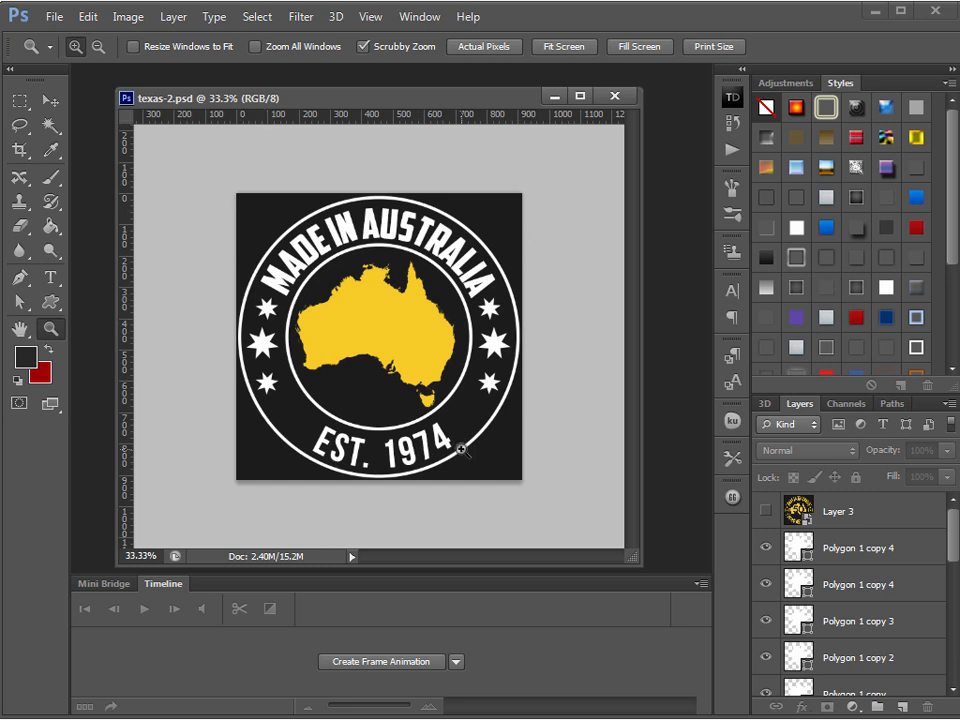
Examine the curved lettering around the badge design in texas-2.psd
click(48, 101)
drag(446, 98, 440, 95)
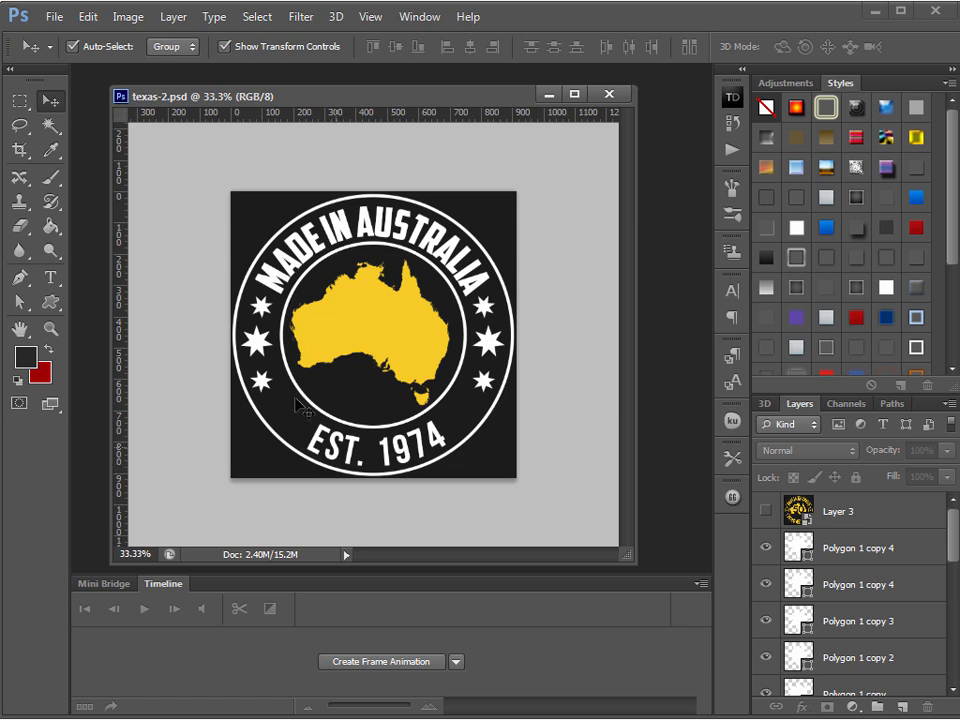
drag(636, 566, 620, 533)
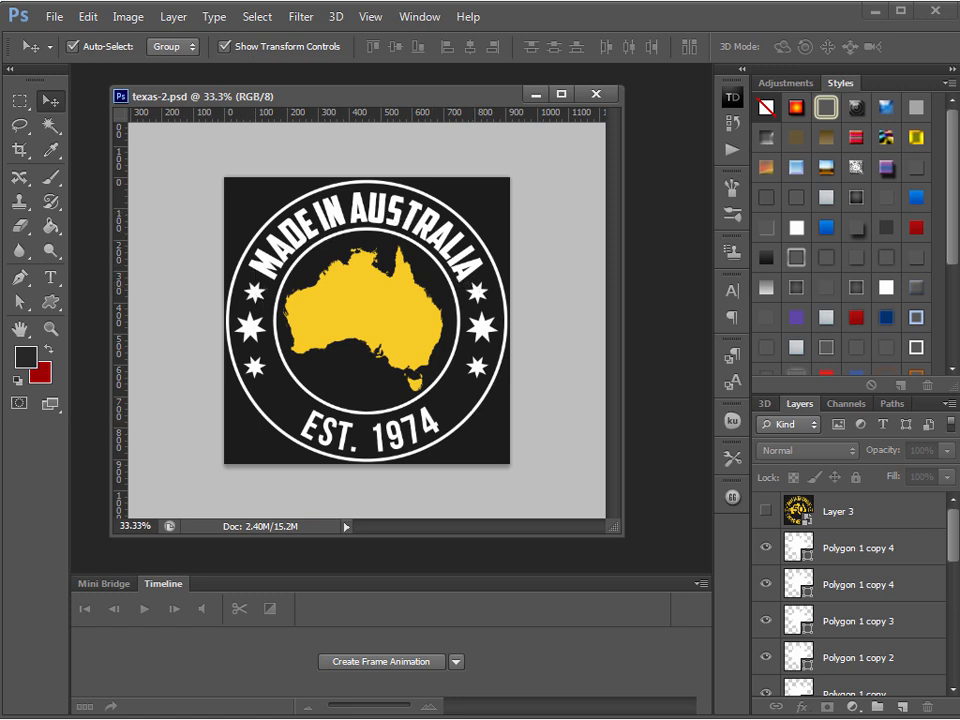
Examine the heart-shaped text layout in design-2.psd at 50% zoom and minimize both example documents
key(ctrl+Tab)
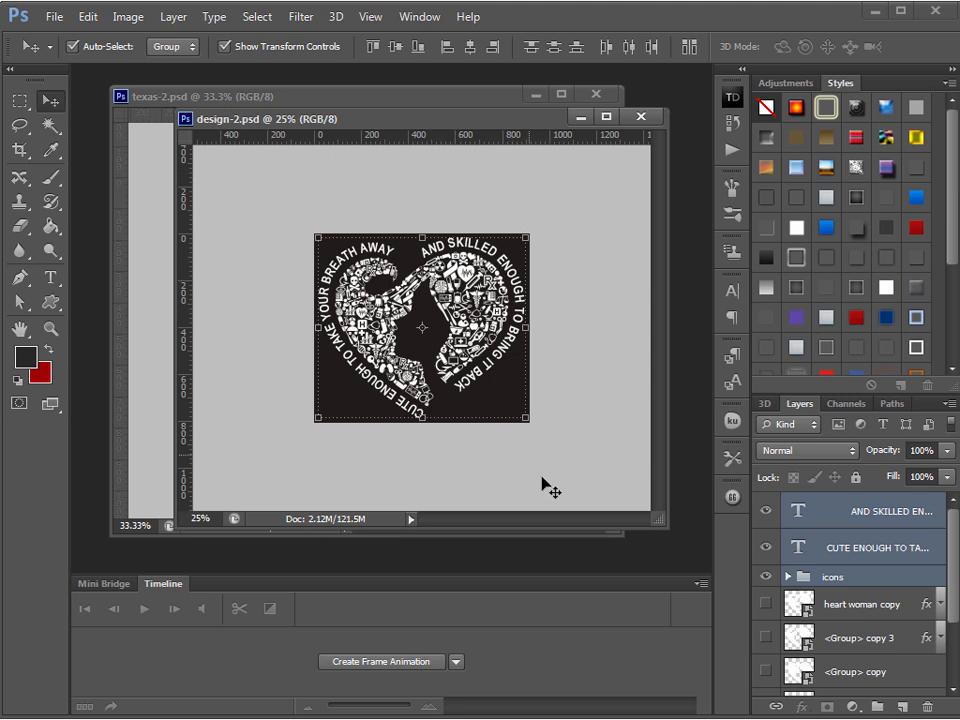
click(50, 328)
click(235, 240)
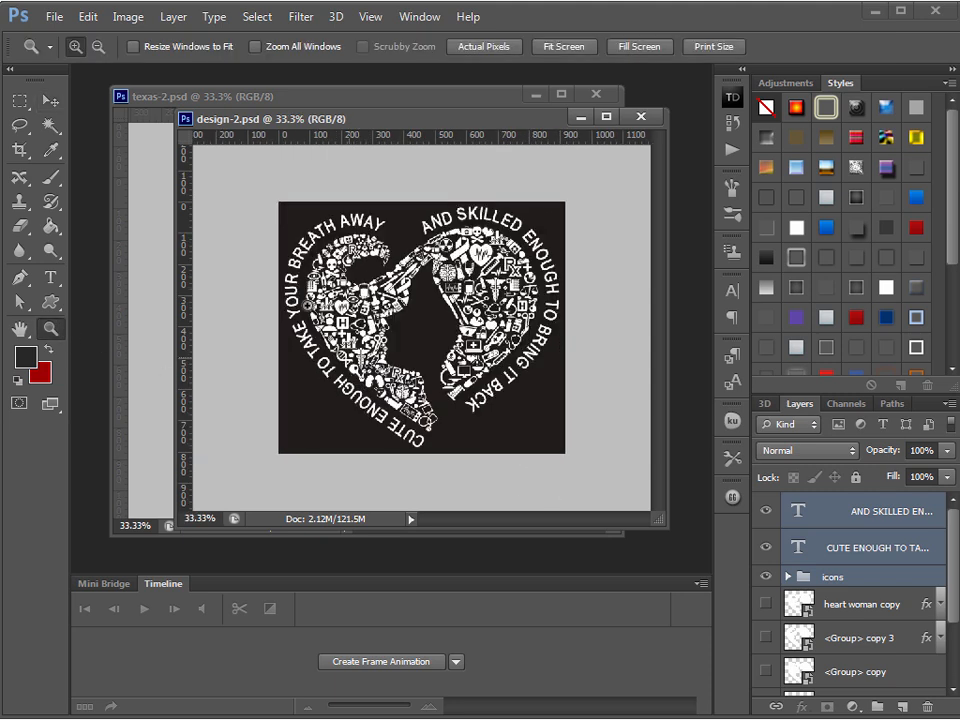
key(ctrl+plus)
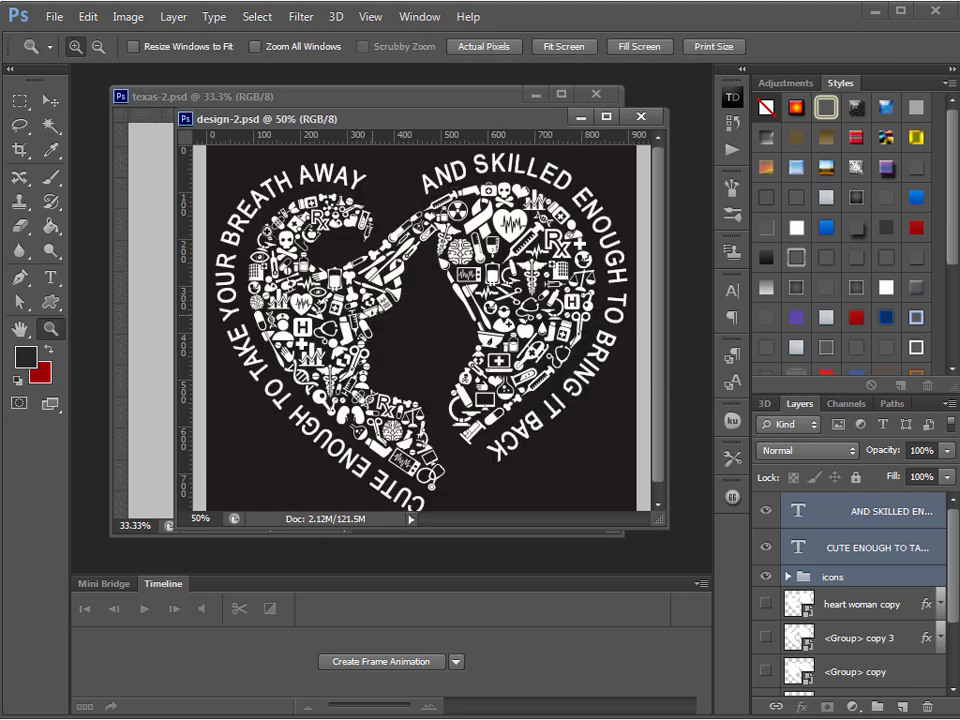
click(55, 99)
drag(661, 530, 681, 622)
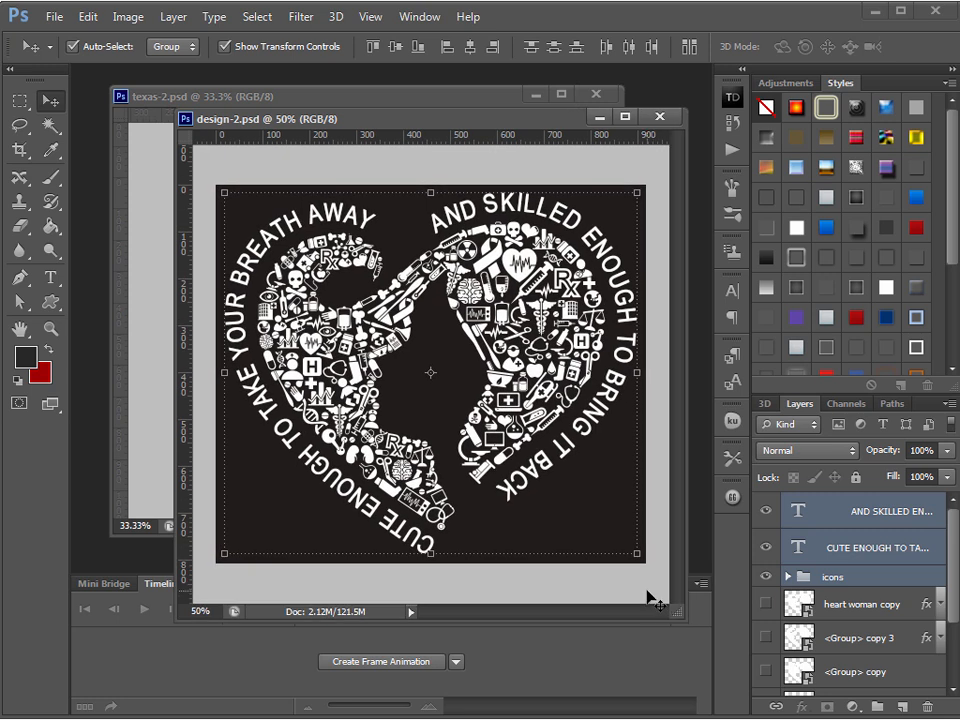
click(650, 597)
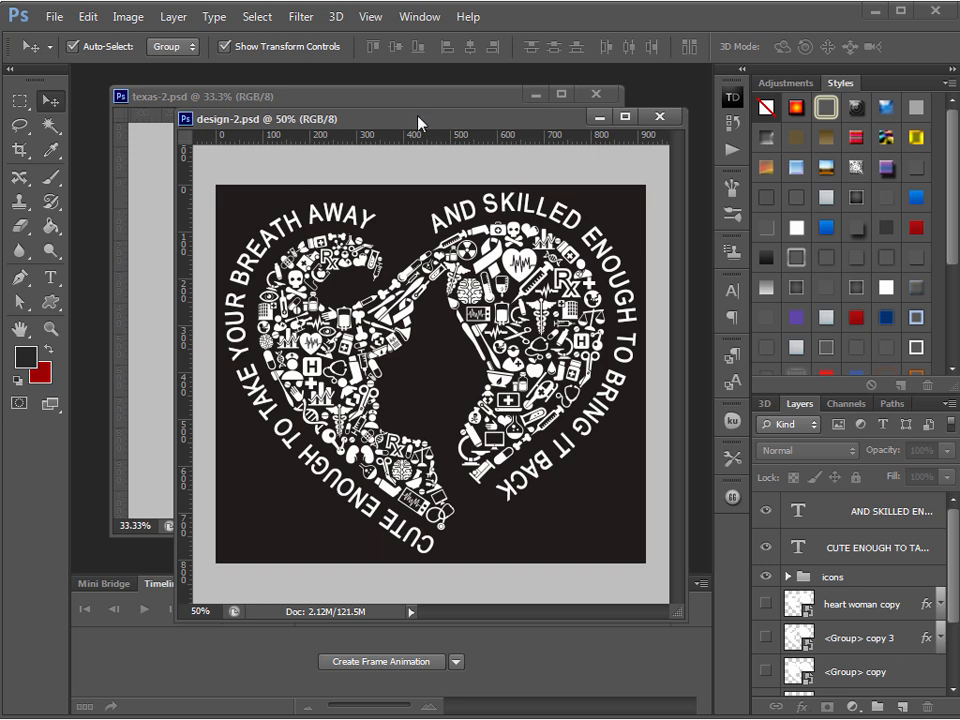
click(659, 116)
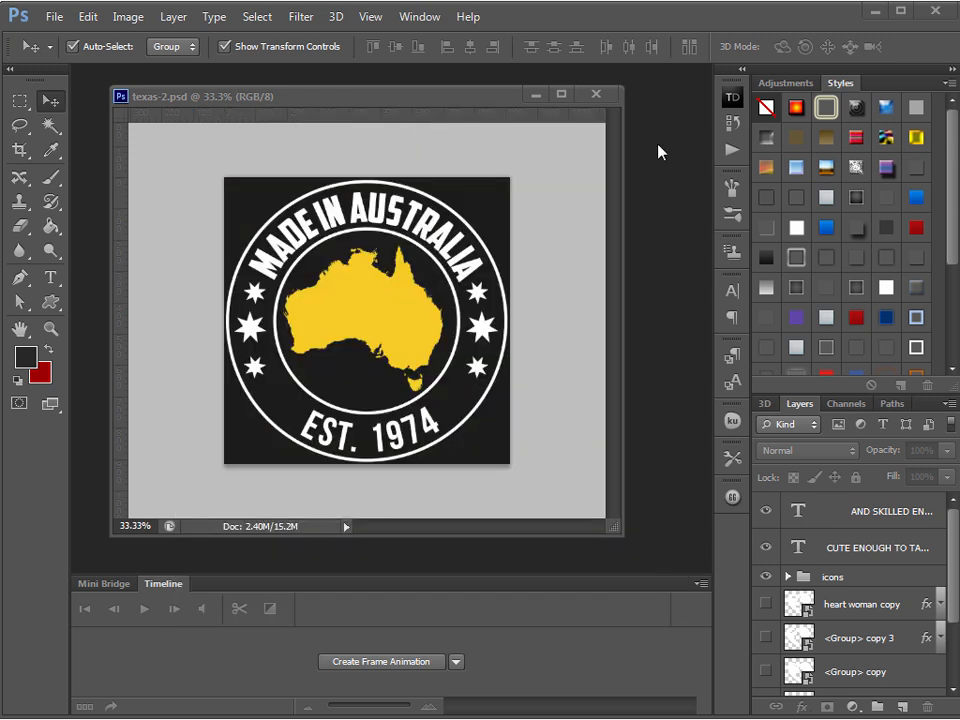
double_click(380, 106)
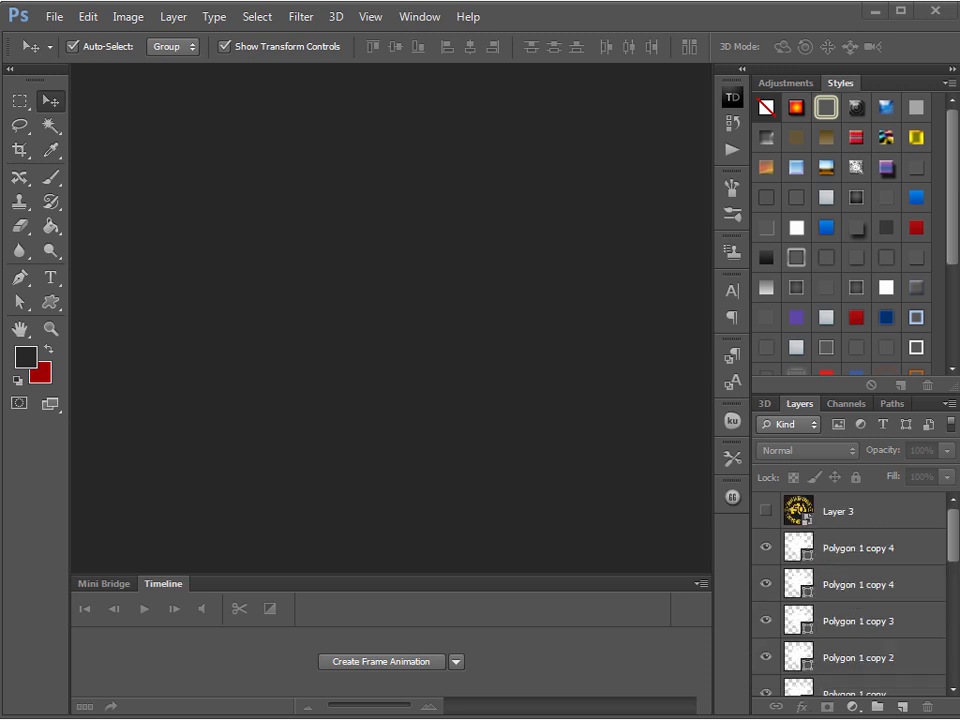
Create a new 800 × 800 pixel document and fill its background with the dark foreground color
click(53, 16)
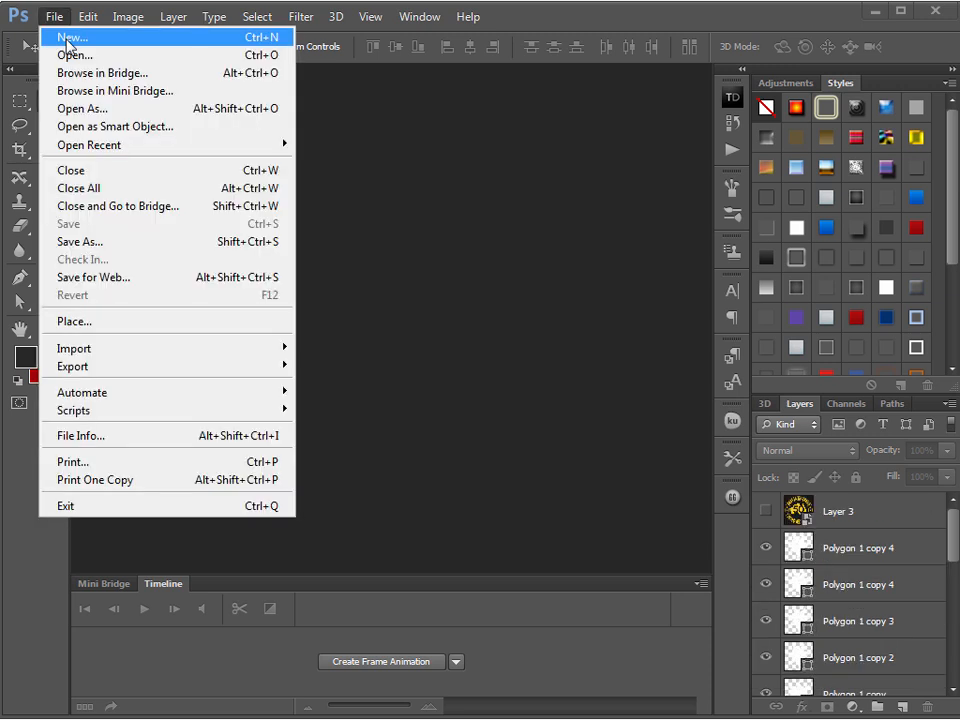
click(68, 38)
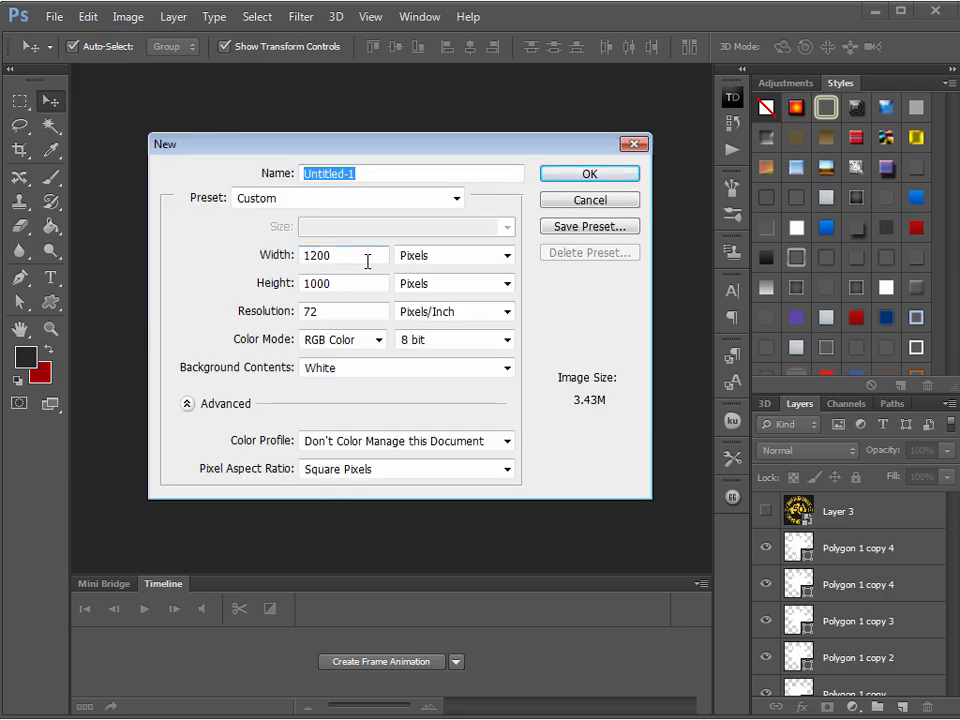
key(Tab)
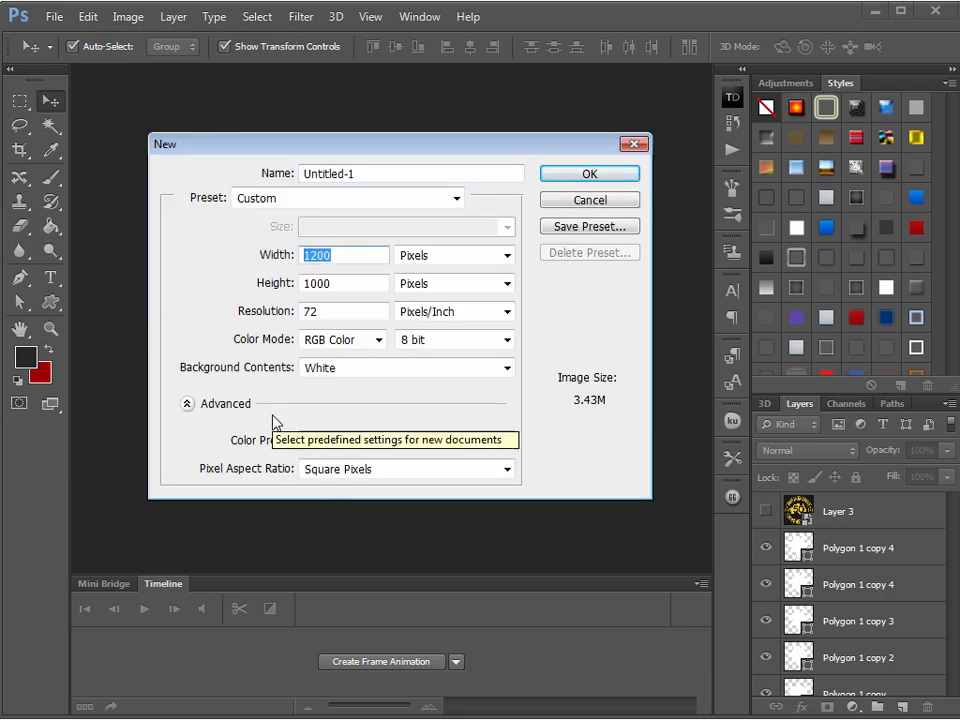
text(800)
key(Tab)
text(800)
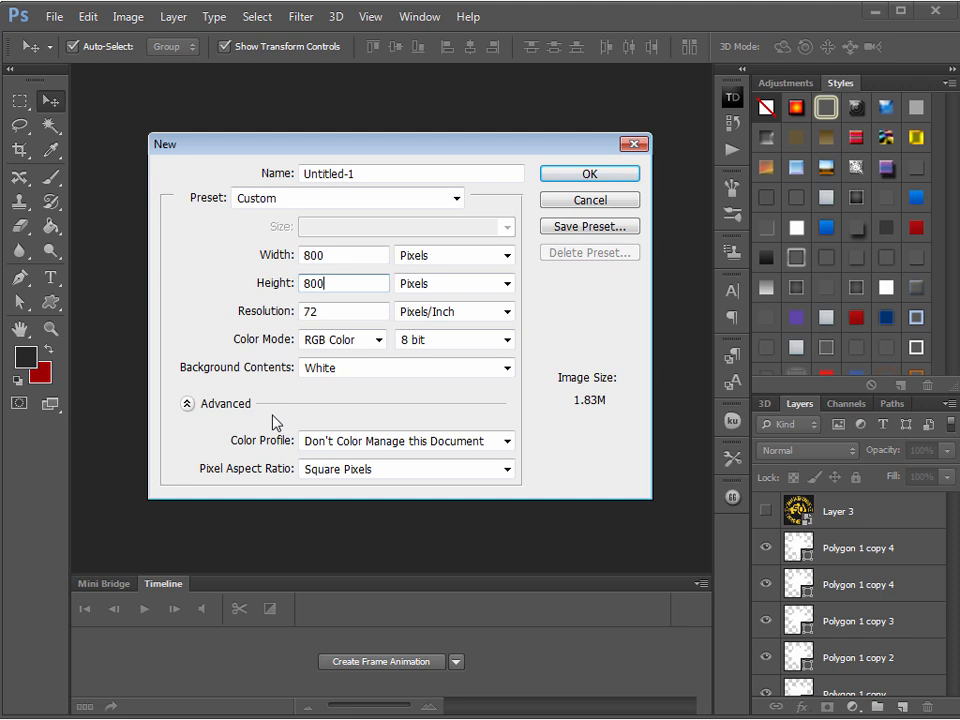
key(Return)
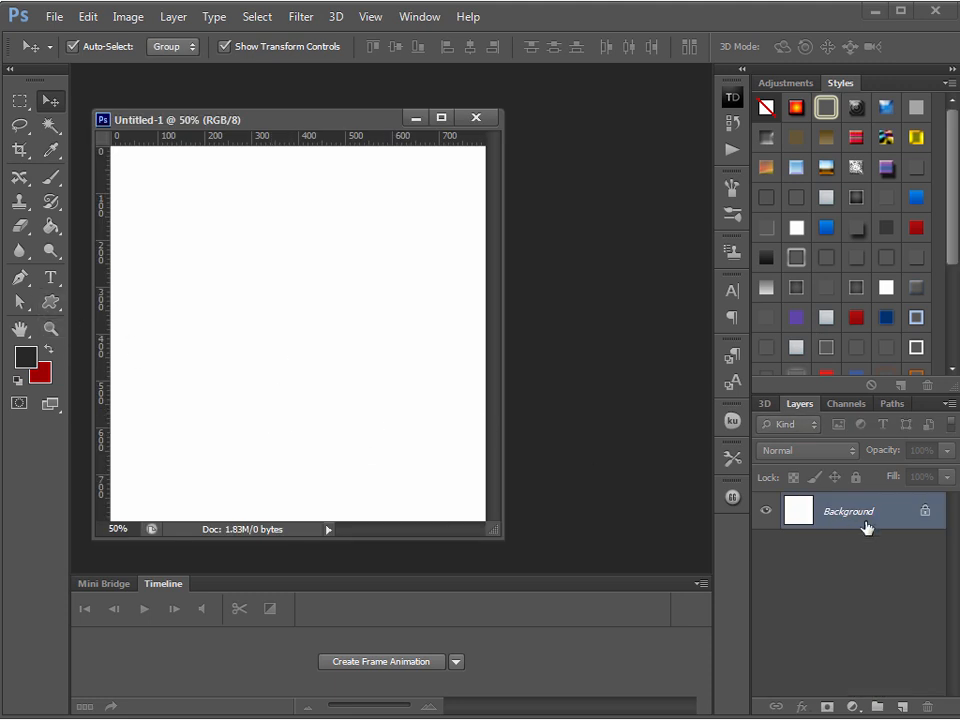
drag(498, 550, 680, 578)
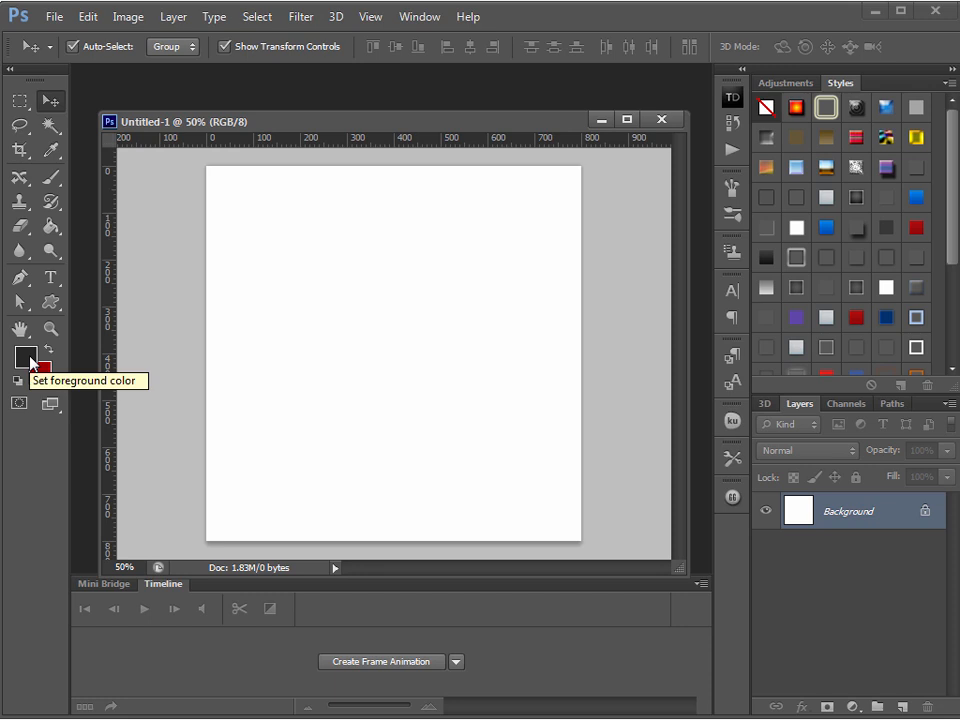
key(alt+BackSpace)
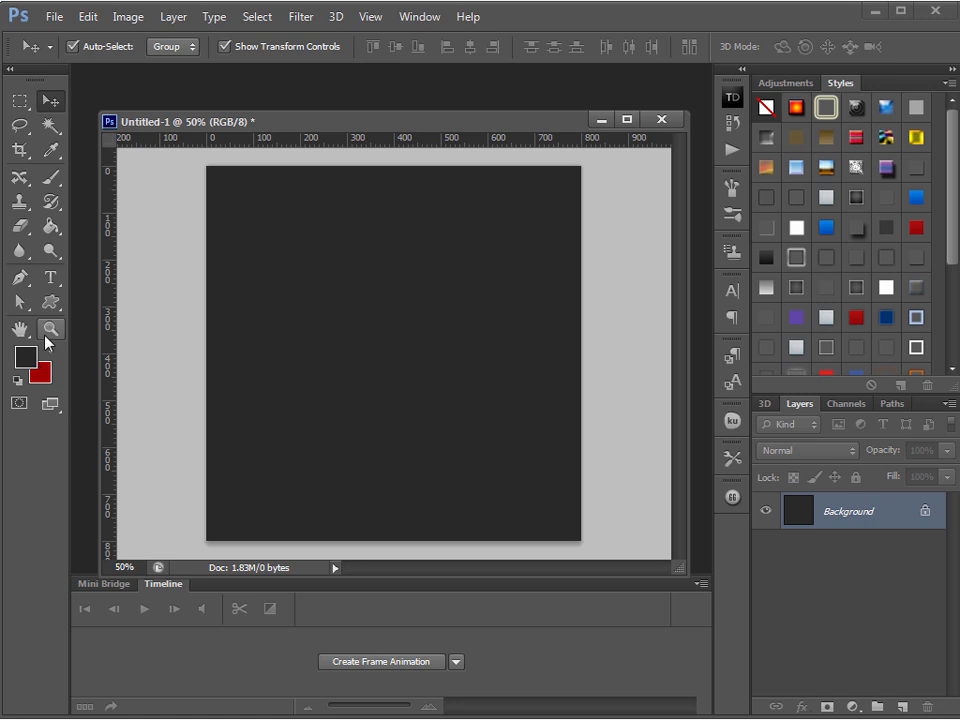
Add the text line "THIS IS MY COOL TEXT" and move it to the upper part of the canvas
click(50, 277)
click(272, 314)
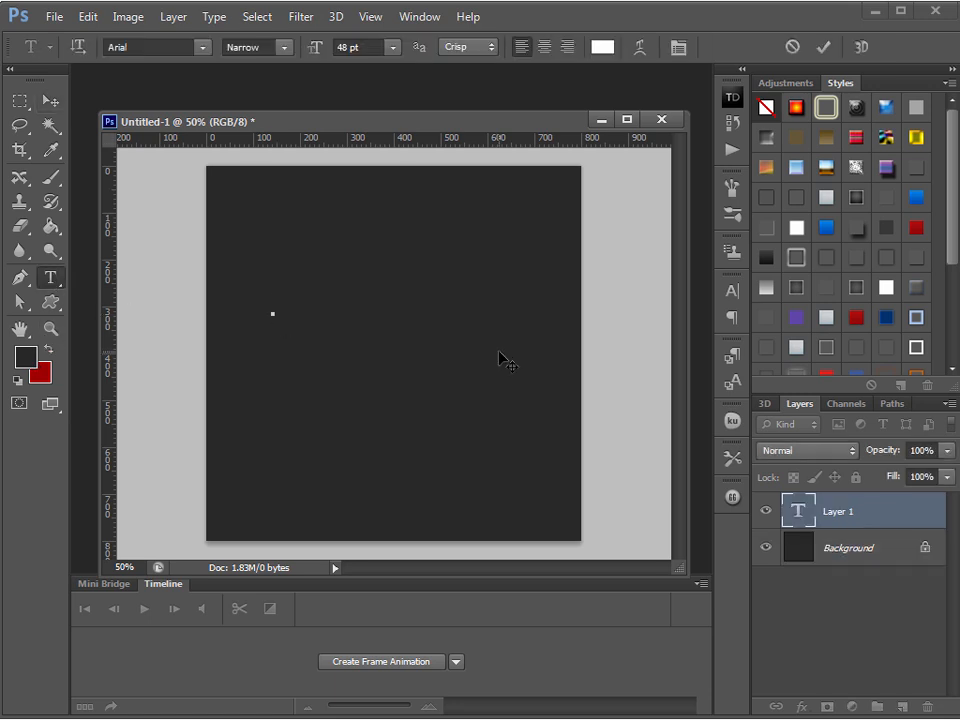
text(THIS IS M)
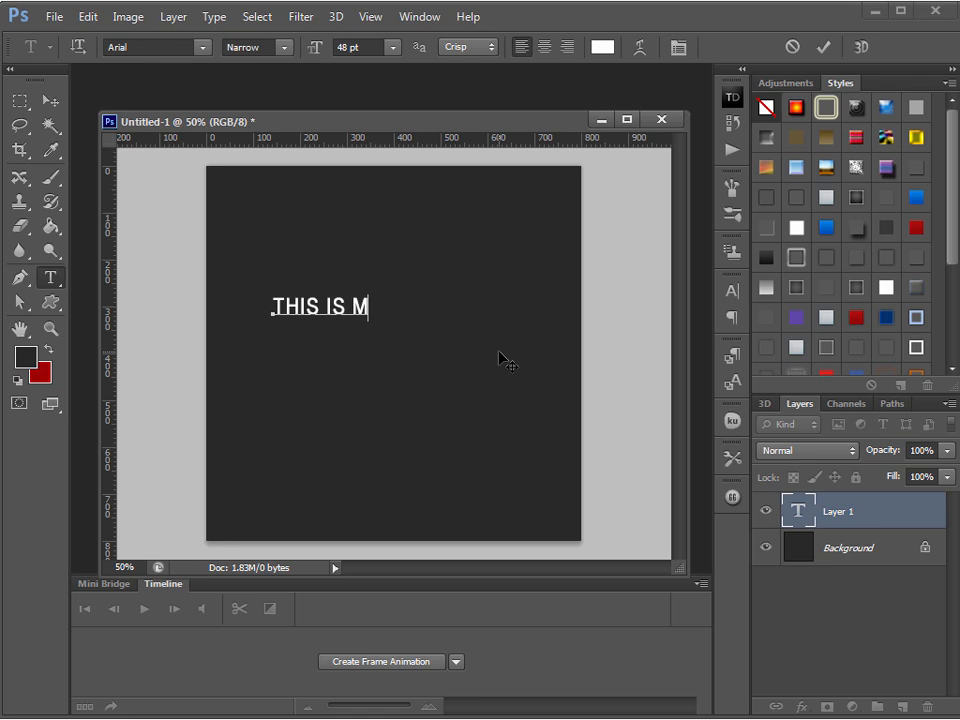
text(Y COOL TEXT)
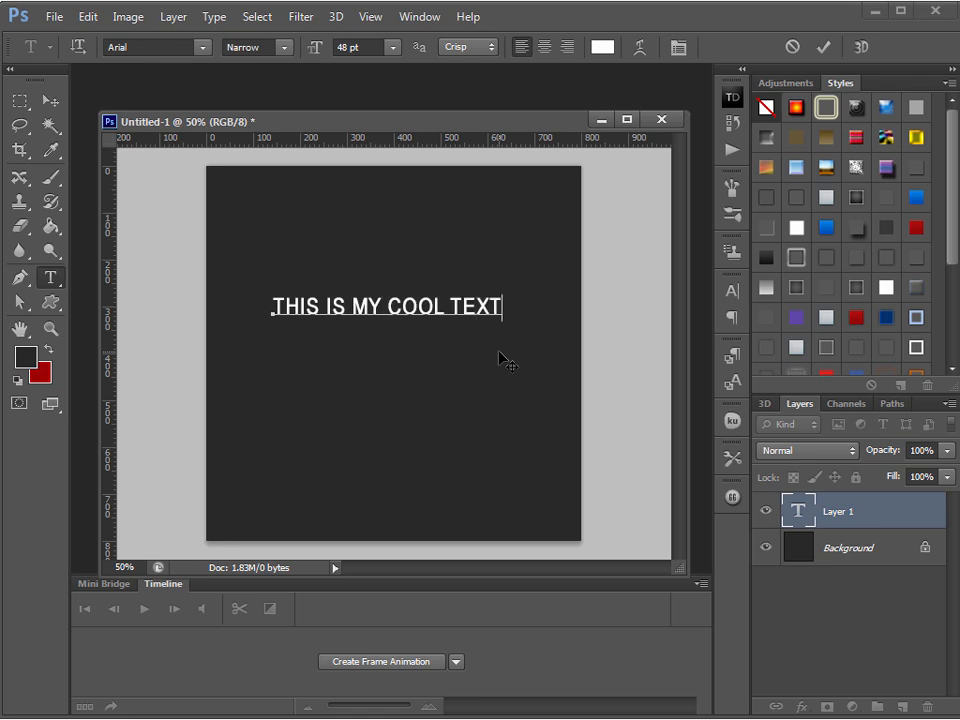
click(49, 100)
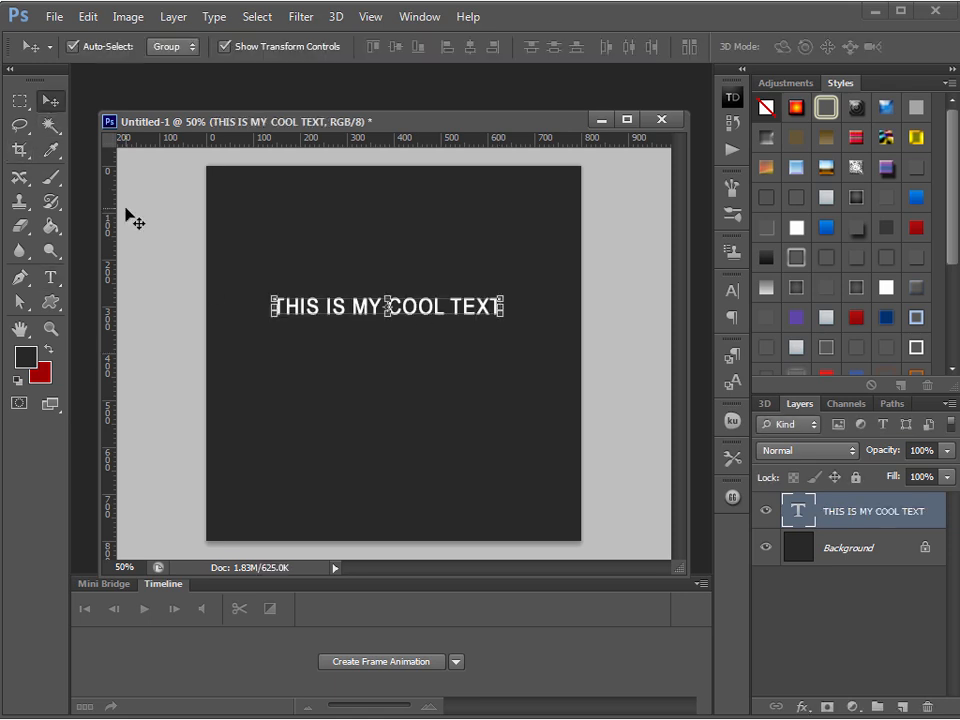
drag(457, 315, 459, 252)
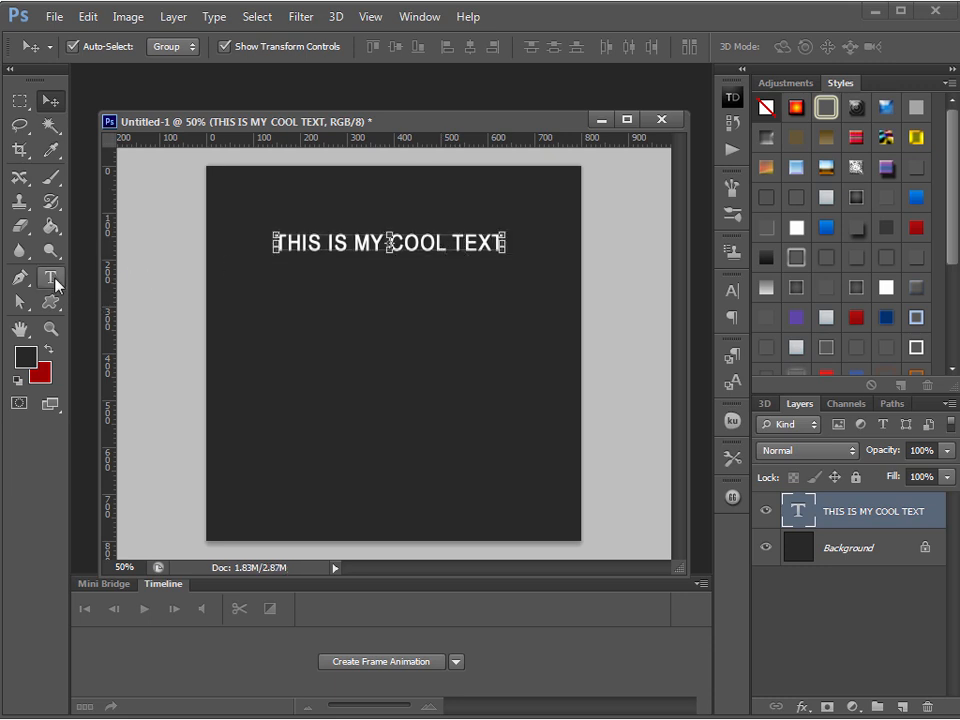
Remove the text's faux bold and warp it with the horizontal Arc style at a +43% bend
click(54, 281)
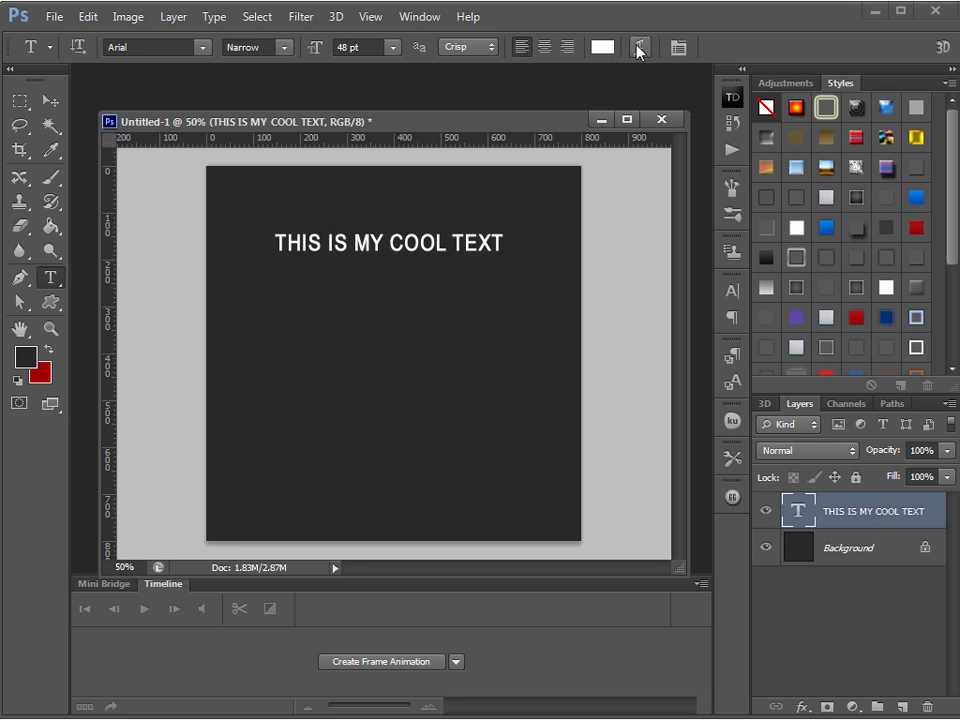
click(640, 47)
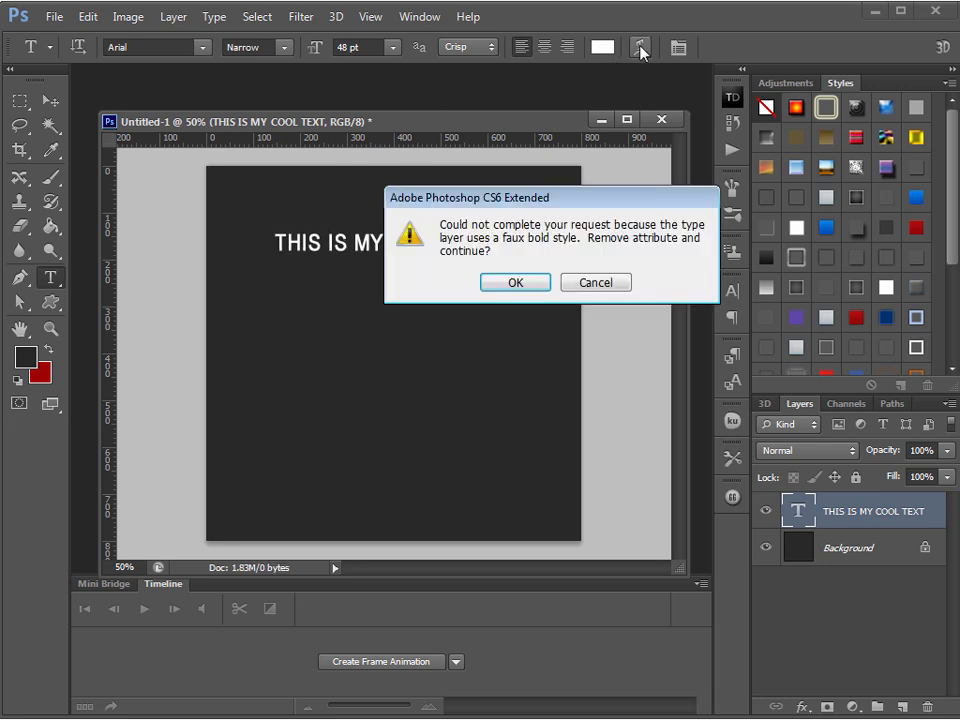
click(515, 282)
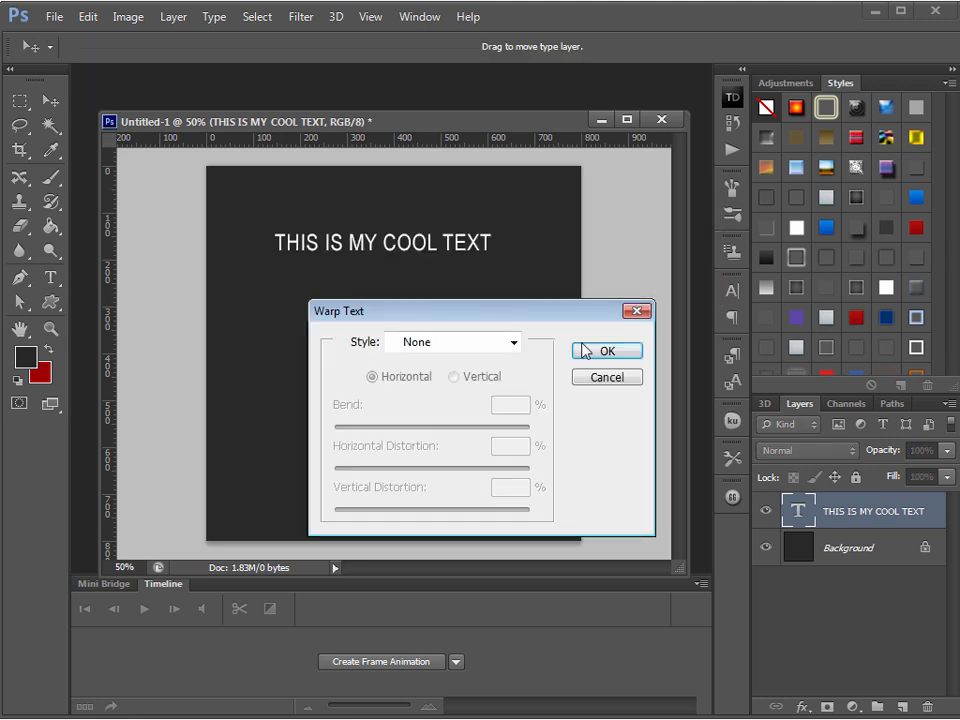
drag(563, 321, 390, 298)
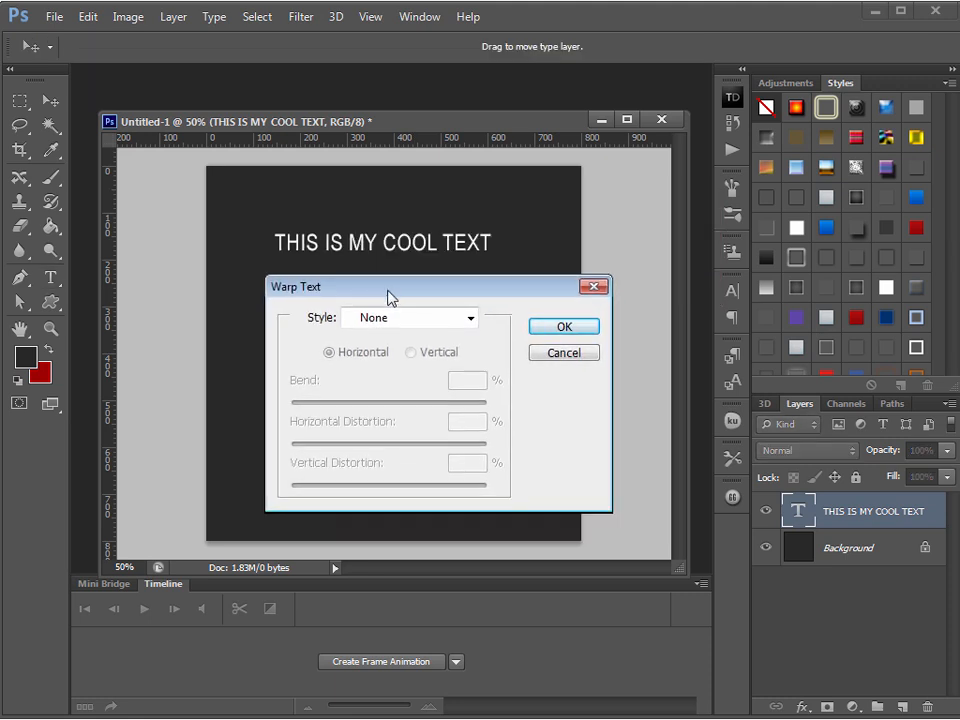
drag(456, 296, 458, 336)
click(448, 358)
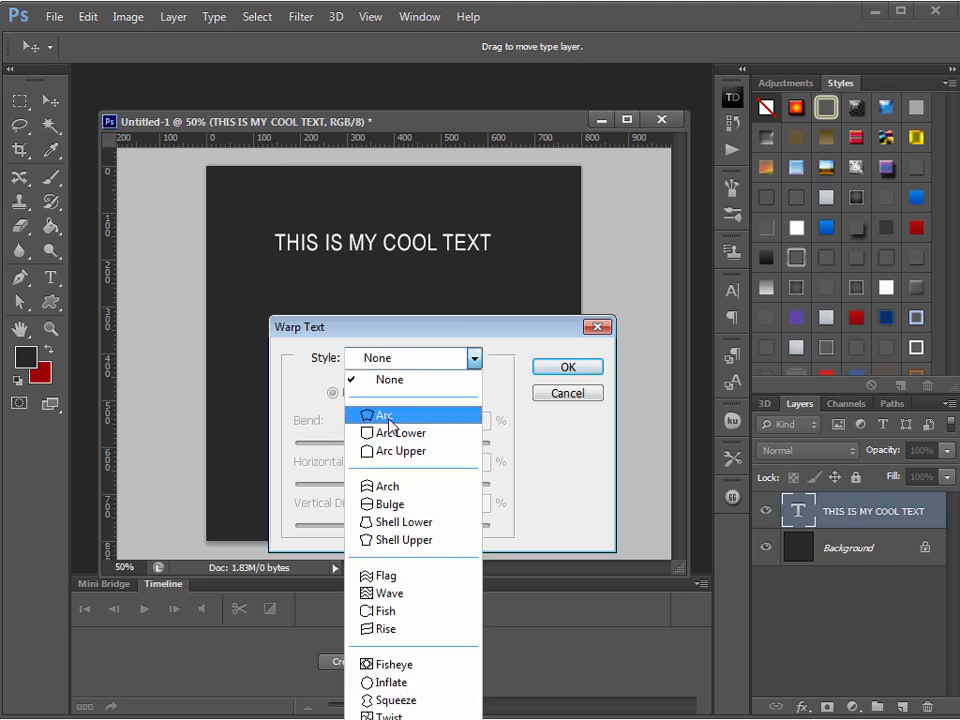
click(390, 415)
drag(508, 339, 510, 349)
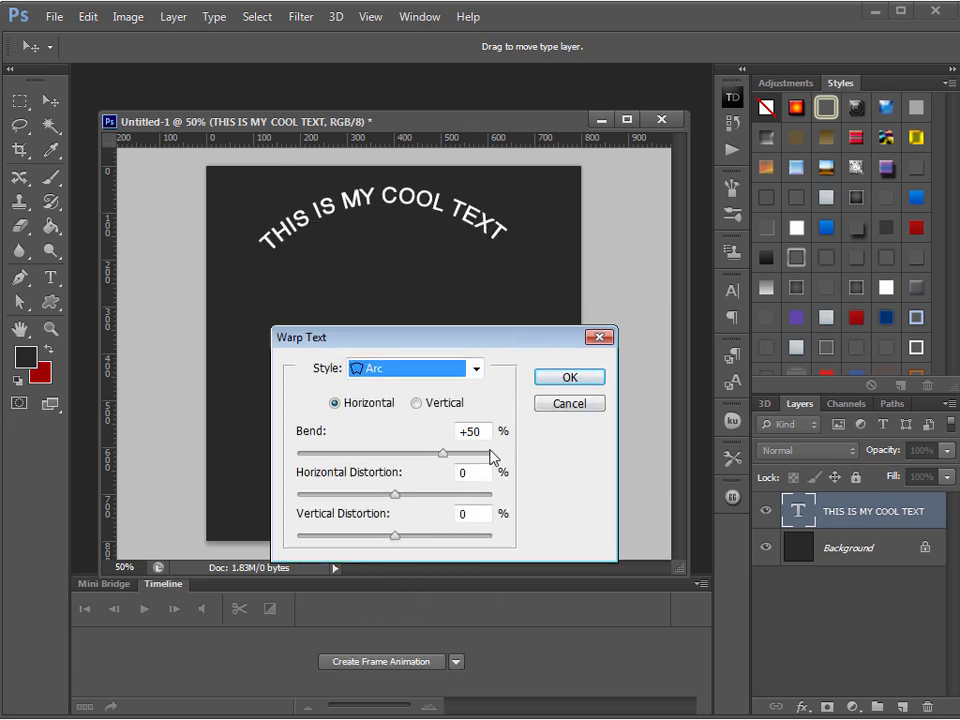
mouse_move(443, 454)
mouse_down()
mouse_move(411, 458)
mouse_move(454, 461)
mouse_move(437, 459)
mouse_up()
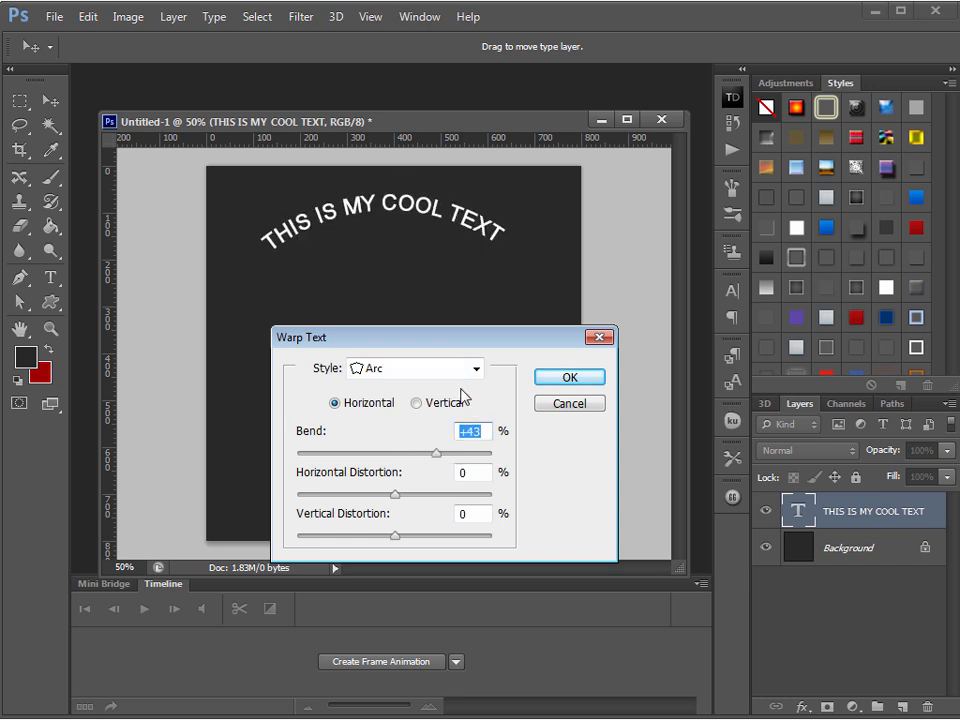
Try the Arc Lower warp style on the text with a stronger bend
click(471, 376)
click(468, 449)
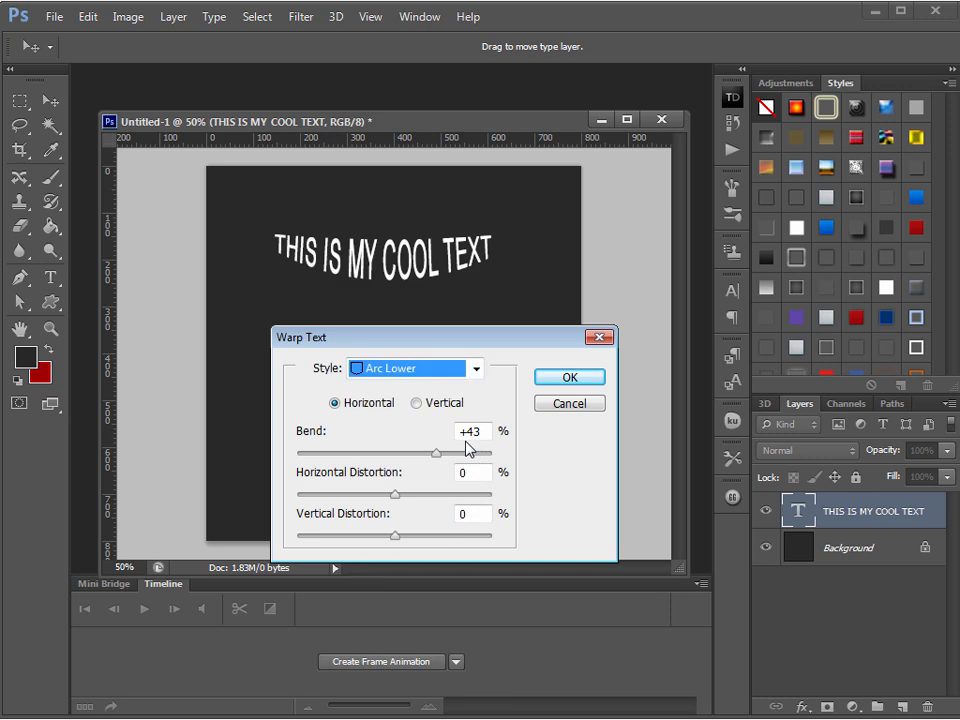
mouse_move(437, 460)
mouse_down()
mouse_move(450, 463)
mouse_move(444, 457)
mouse_up()
Try the Arch style with the bend reduced to +39%, switch back to Arc and apply the warp to the text
click(461, 380)
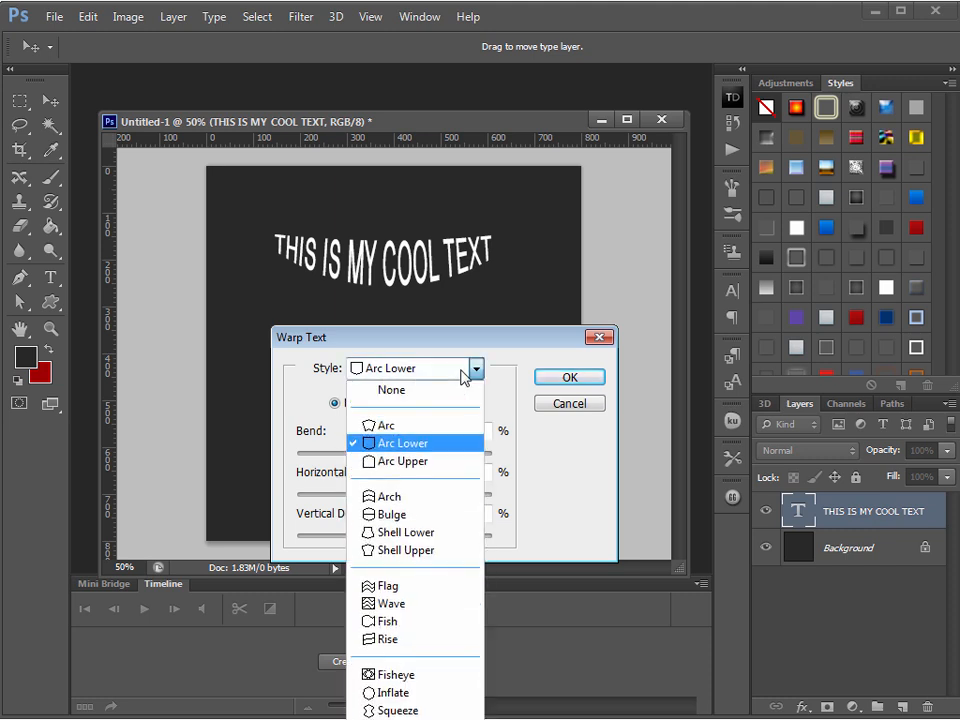
click(431, 495)
drag(446, 459, 435, 456)
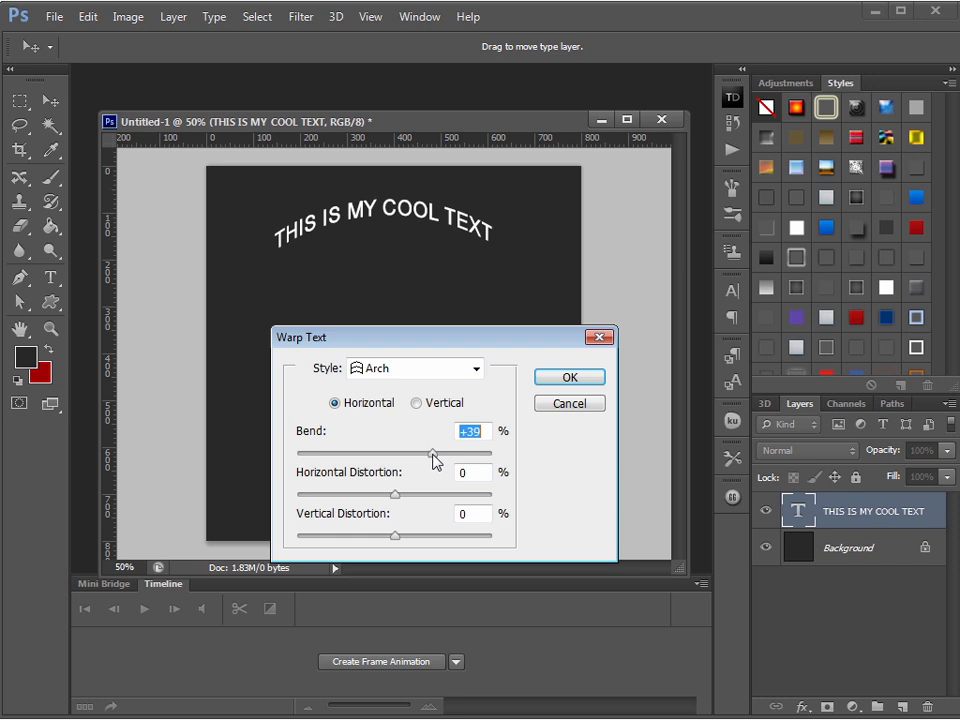
click(452, 377)
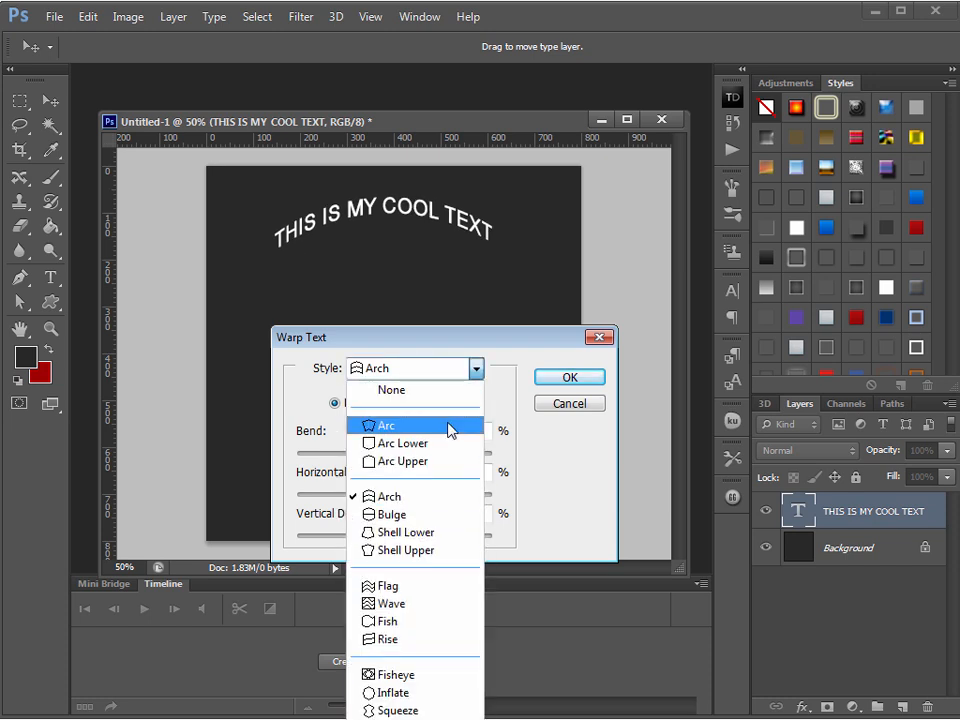
click(452, 426)
click(564, 378)
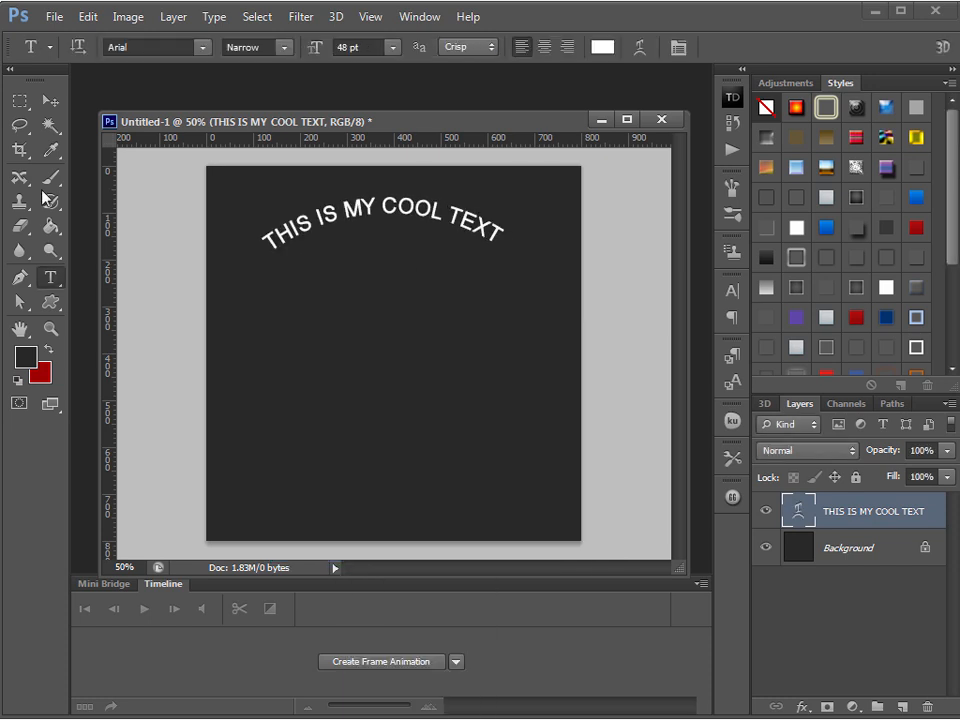
Draw a circle about 432 px wide below the curved text with the Ellipse tool and fill it with white (ffffff)
click(50, 303)
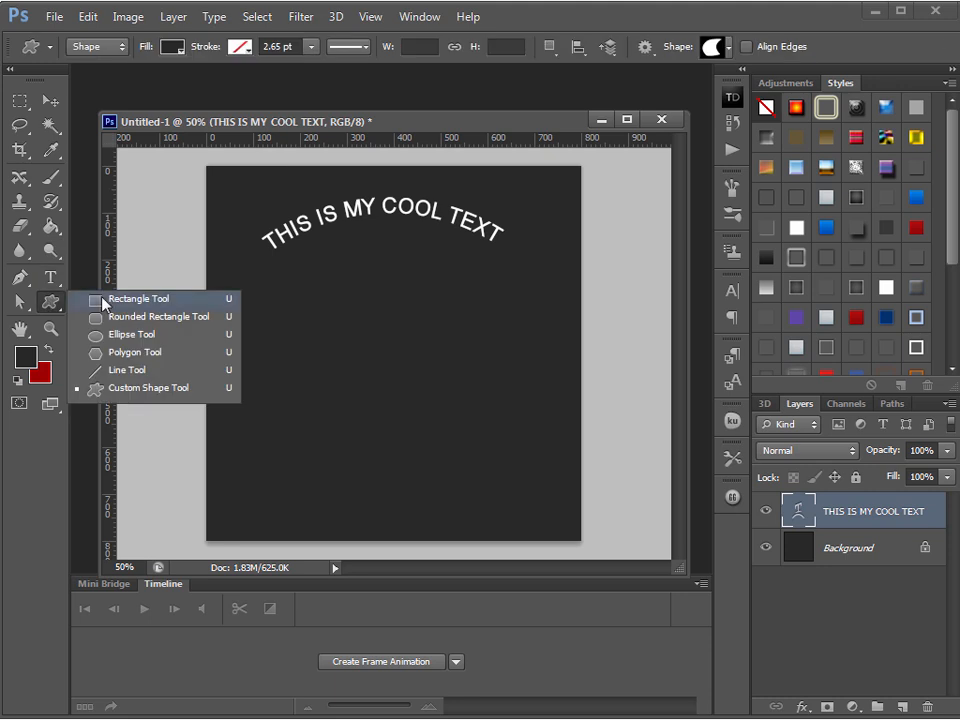
click(117, 336)
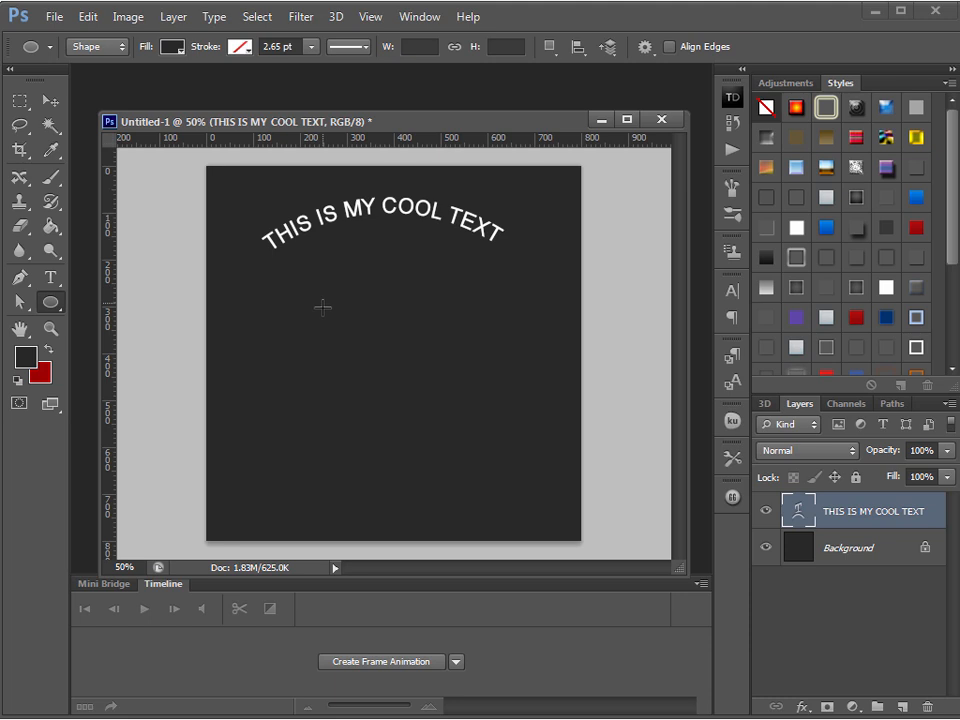
drag(296, 302, 564, 504)
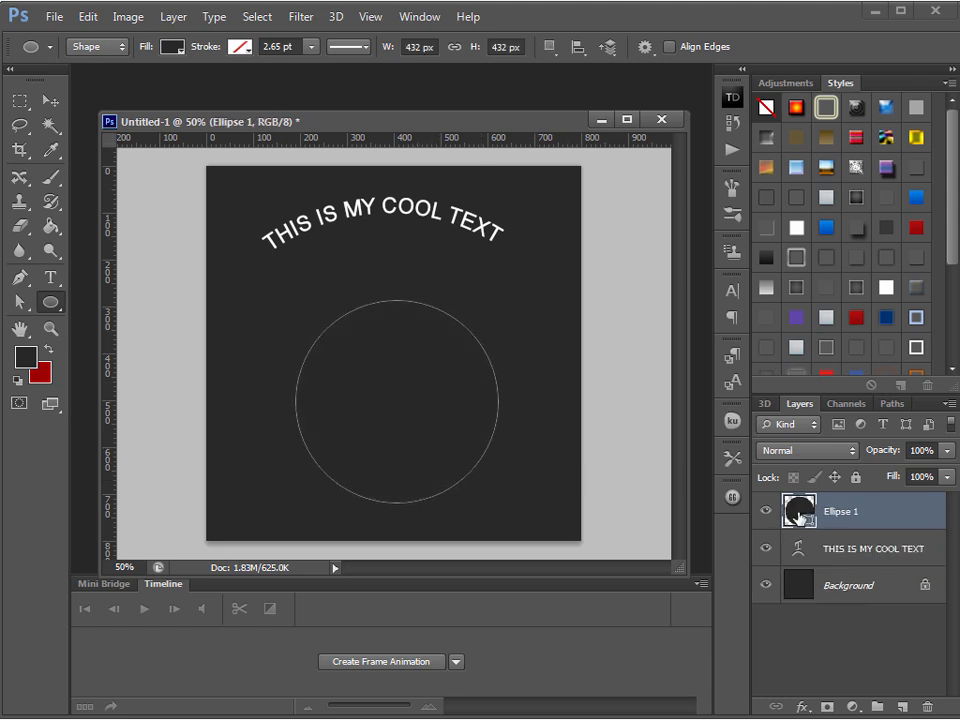
double_click(800, 512)
drag(240, 330, 148, 251)
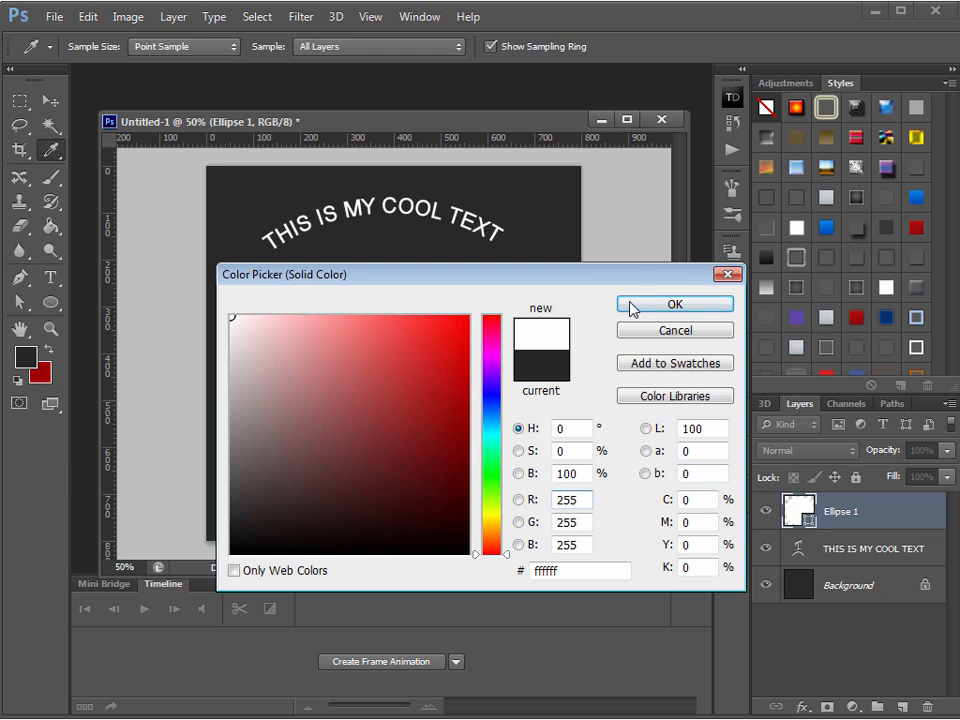
click(630, 305)
Move the white circle up beneath the curved text and shift the text slightly down toward the circle's upper edge
key(m)
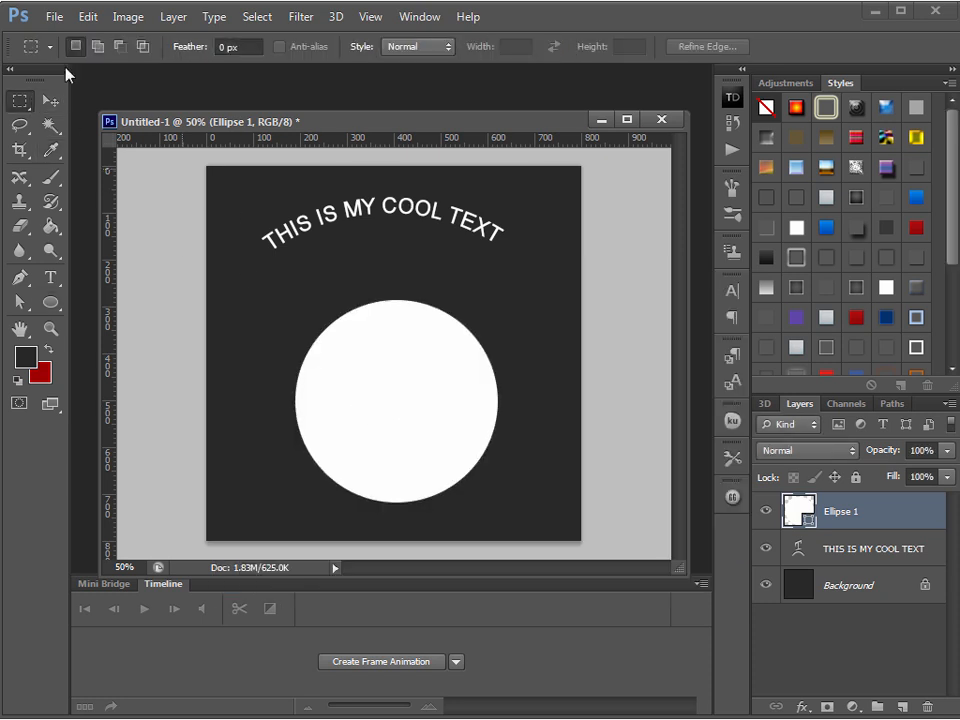
click(50, 101)
drag(396, 360, 390, 298)
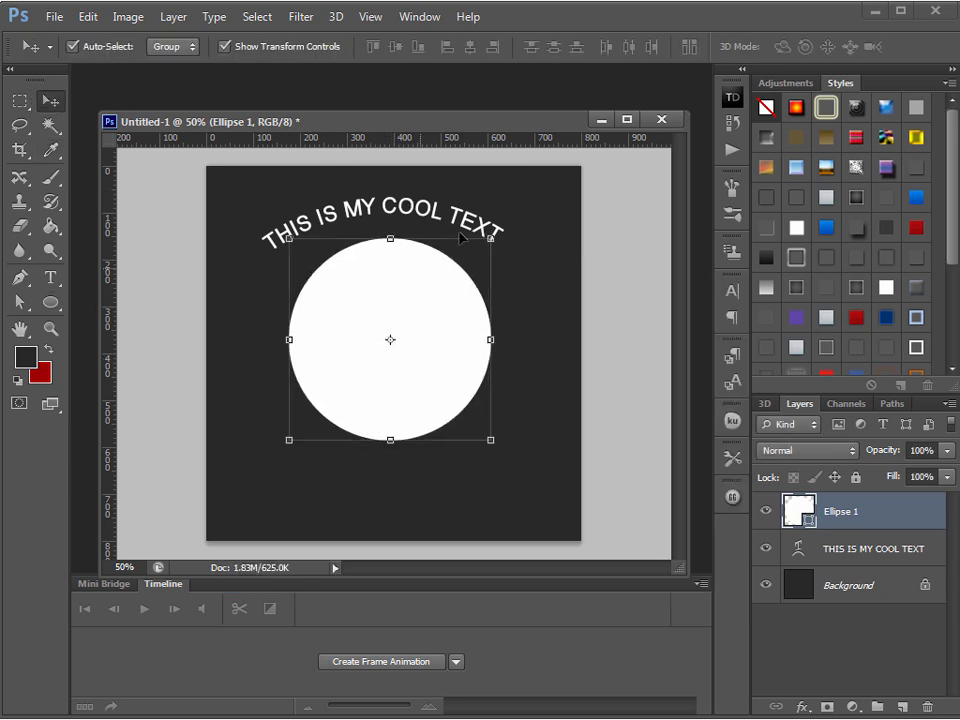
mouse_move(497, 229)
mouse_down()
mouse_move(502, 244)
mouse_move(492, 245)
mouse_up()
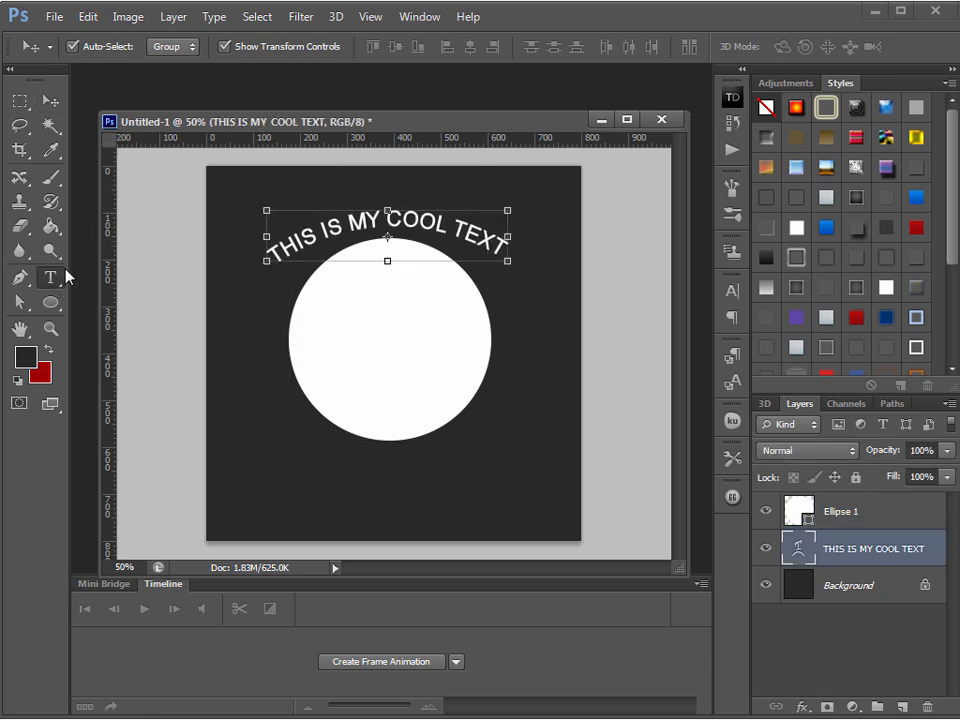
Increase the text's Arc warp bend to +63% and move the text down around the top of the circle
click(52, 277)
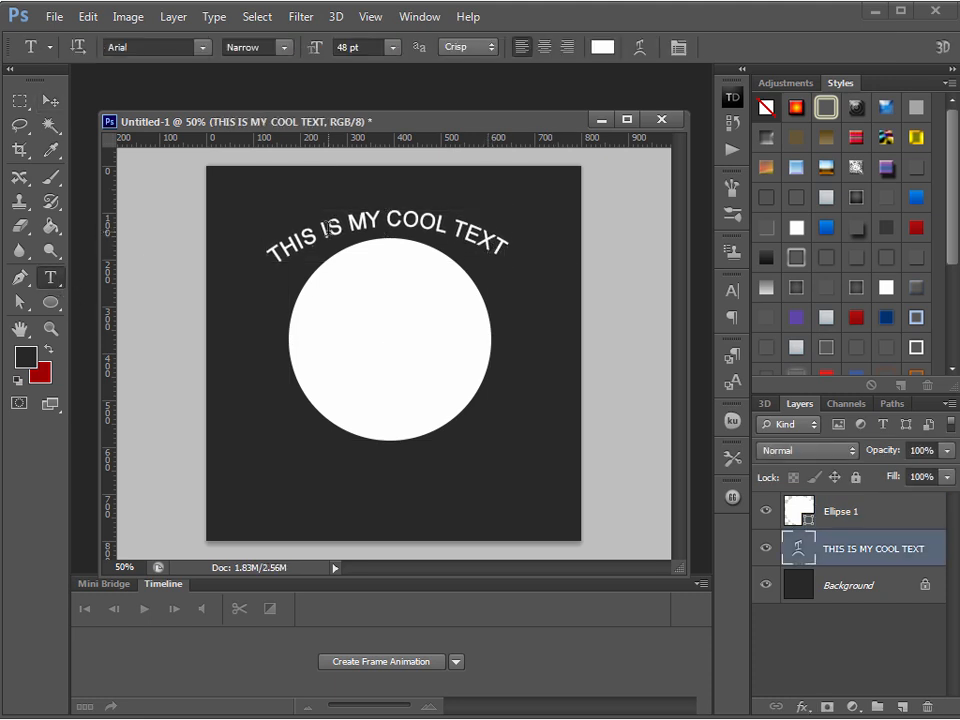
click(637, 49)
drag(435, 453, 454, 453)
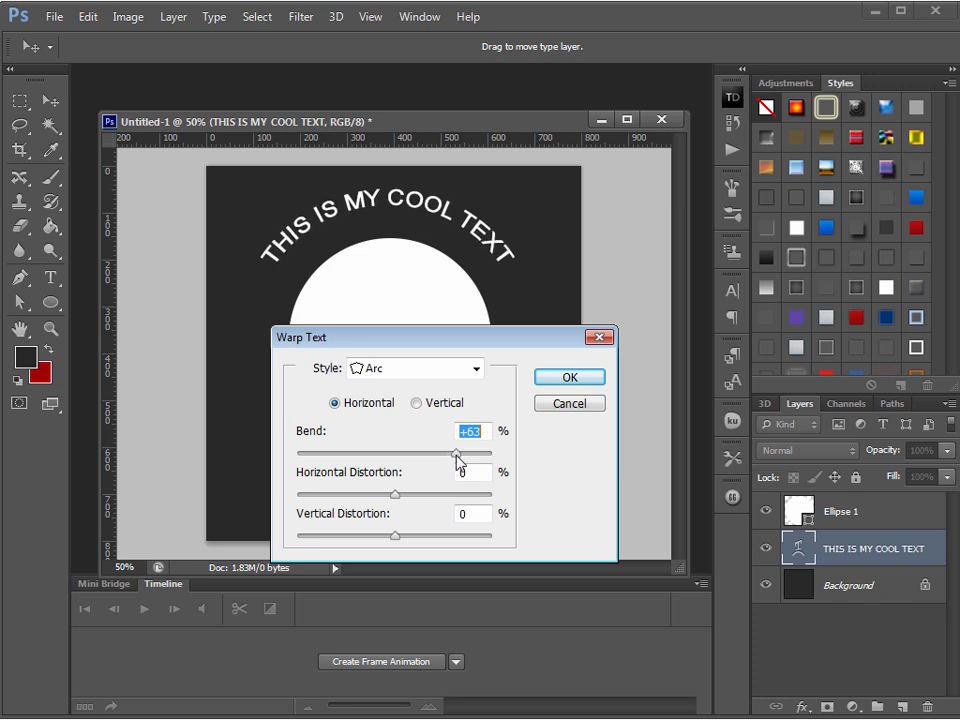
click(566, 379)
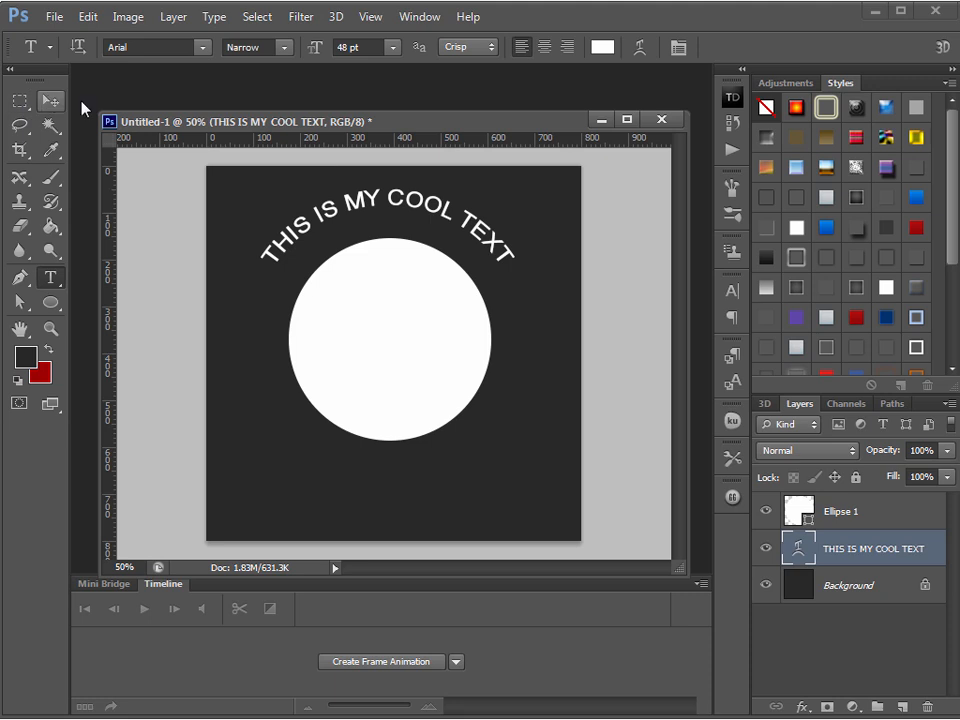
click(48, 101)
drag(497, 242, 497, 272)
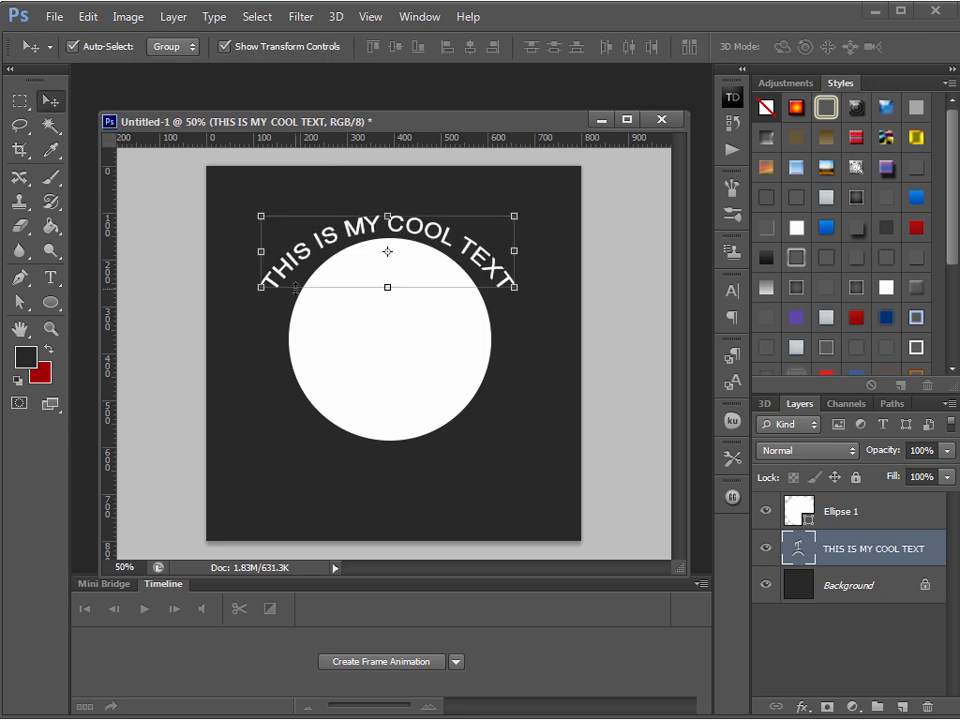
Try extending the warped text with the extra words "this is" and remove the added characters
click(50, 277)
click(510, 300)
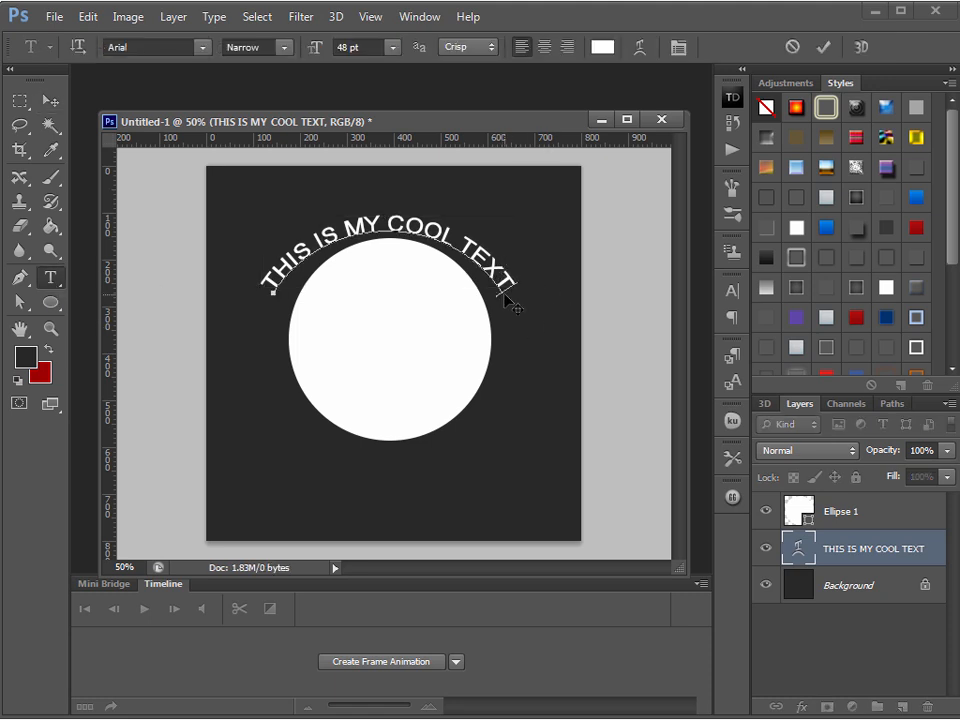
text(this is n)
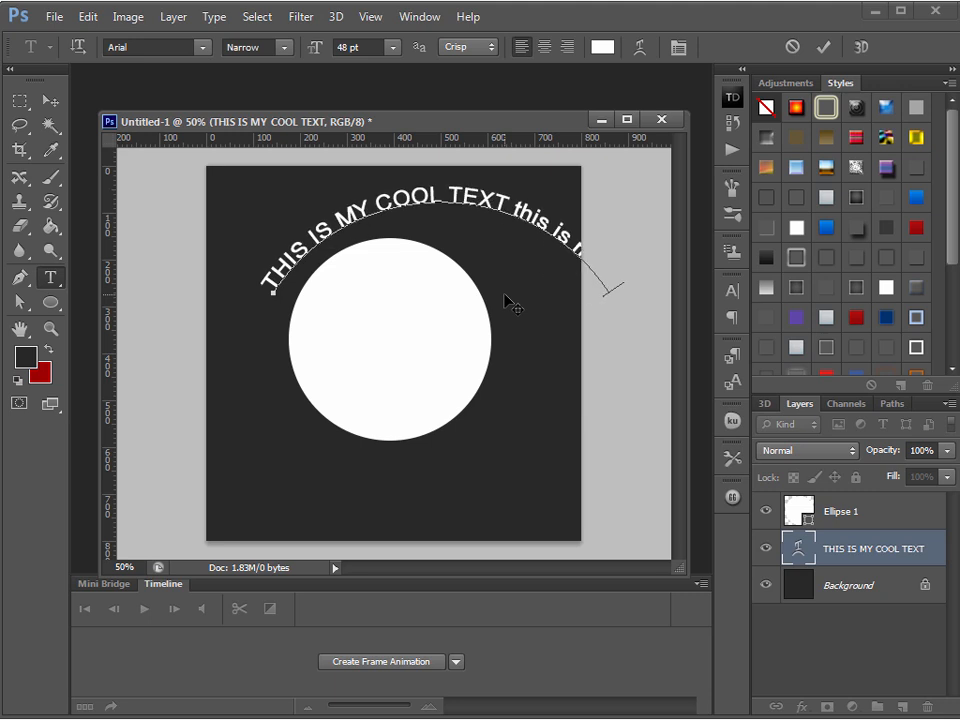
key(BackSpace)
key(BackSpace)
key(BackSpace)
key(BackSpace)
key(BackSpace)
key(BackSpace)
key(BackSpace)
key(BackSpace)
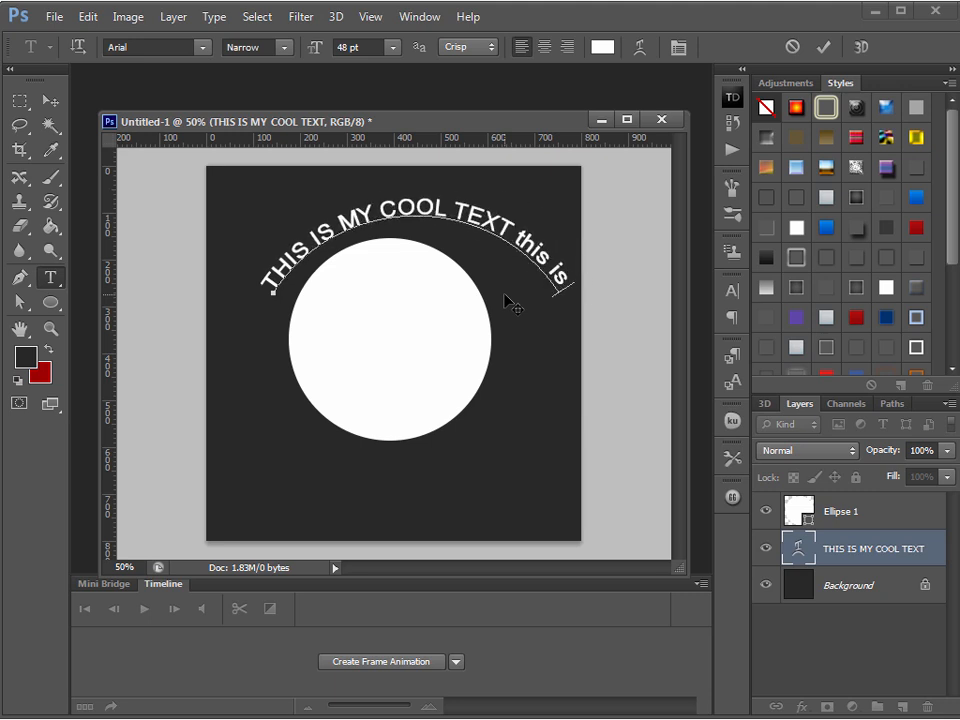
key(BackSpace)
key(BackSpace)
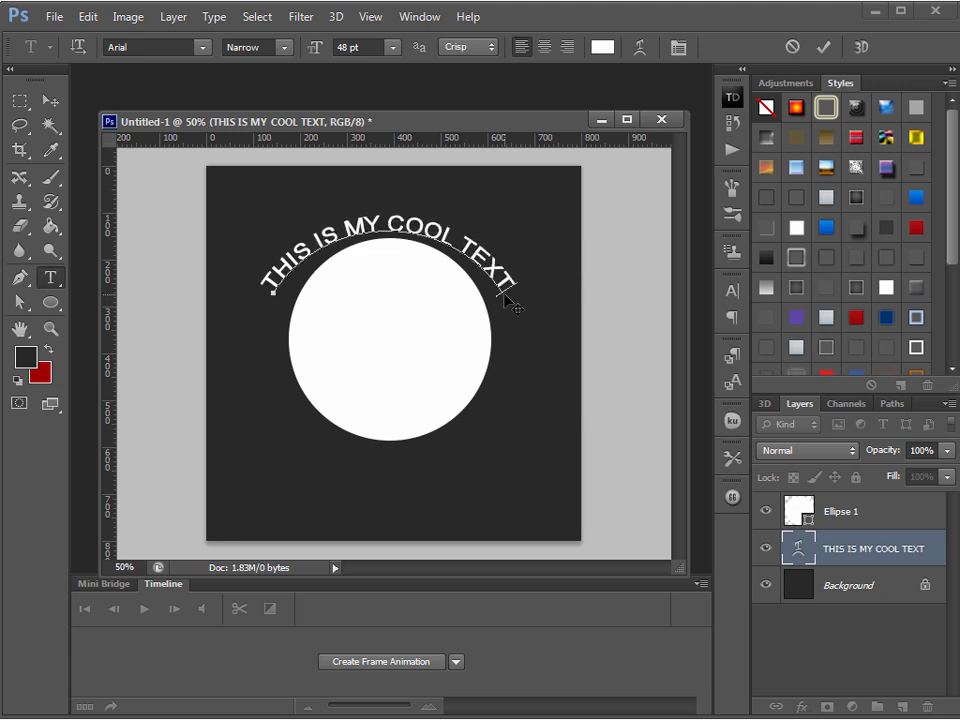
click(49, 101)
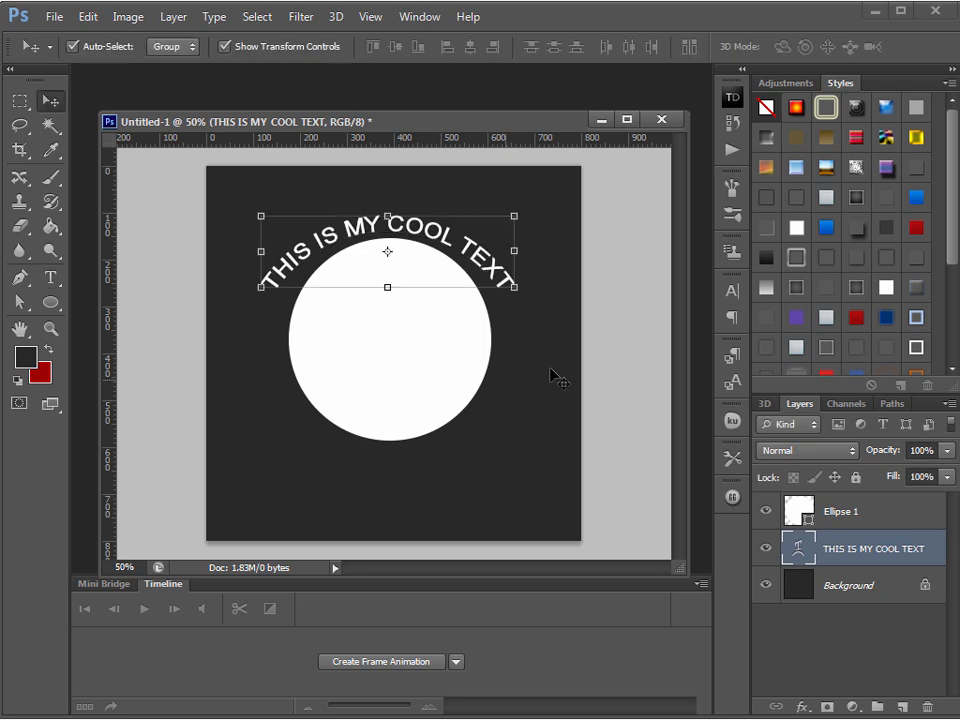
drag(370, 200, 370, 173)
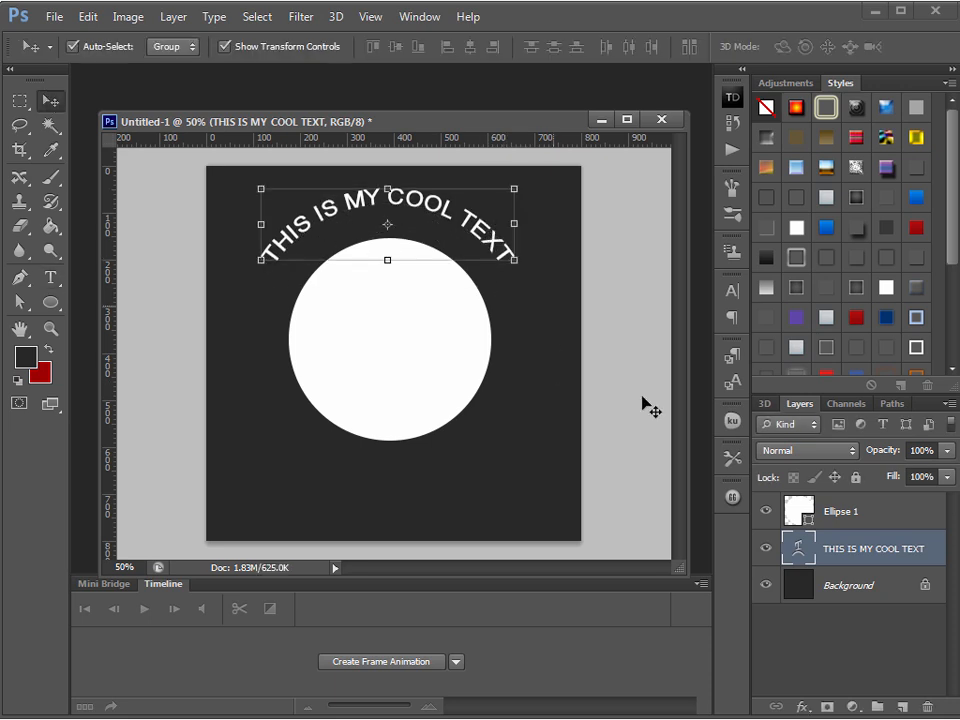
right_click(926, 562)
click(945, 3)
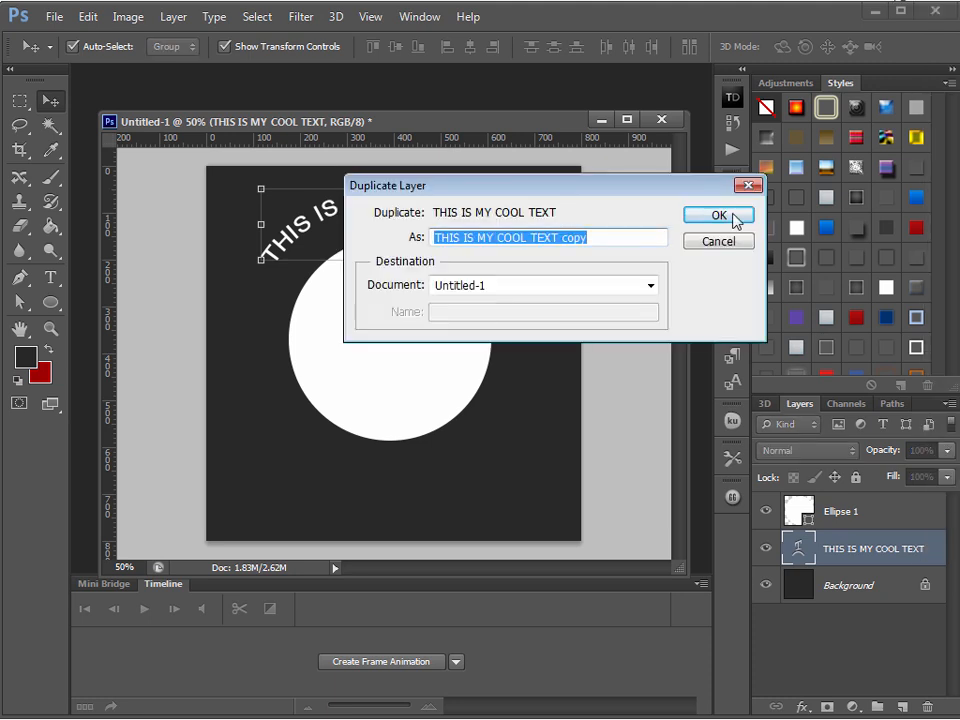
click(735, 243)
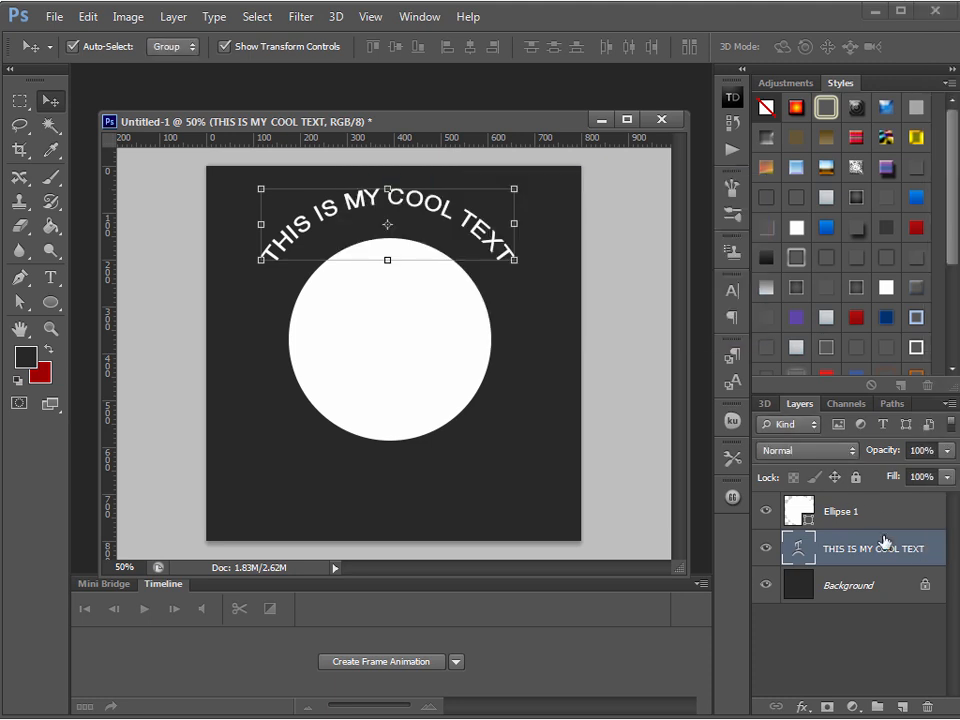
Delete the warped text layer and select the circle's path with the Path Selection tool
right_click(885, 534)
click(935, 2)
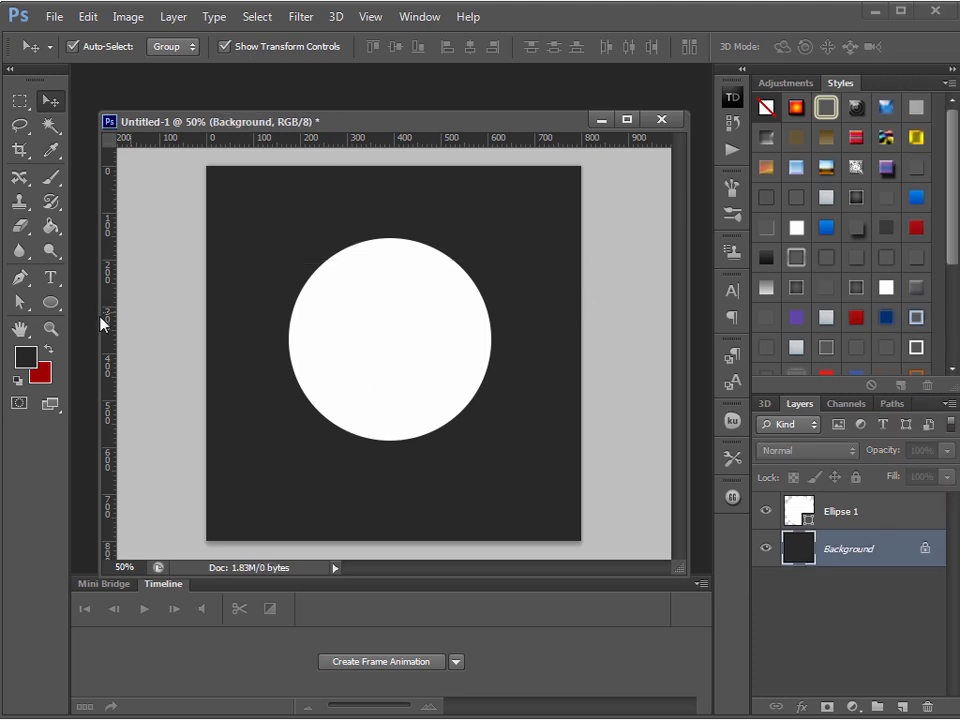
click(20, 304)
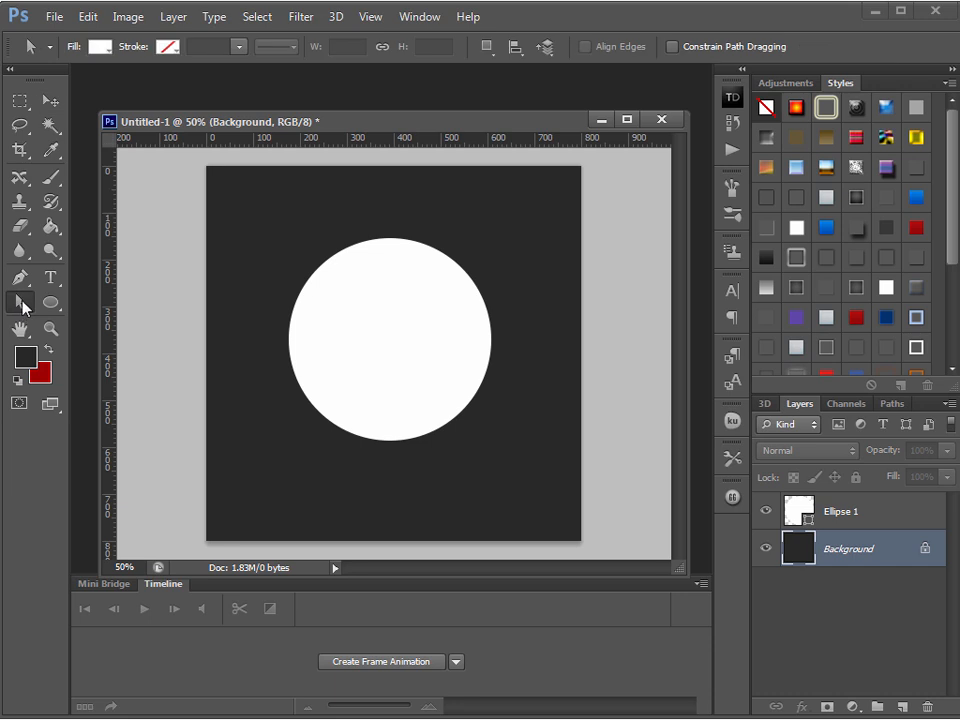
right_click(22, 305)
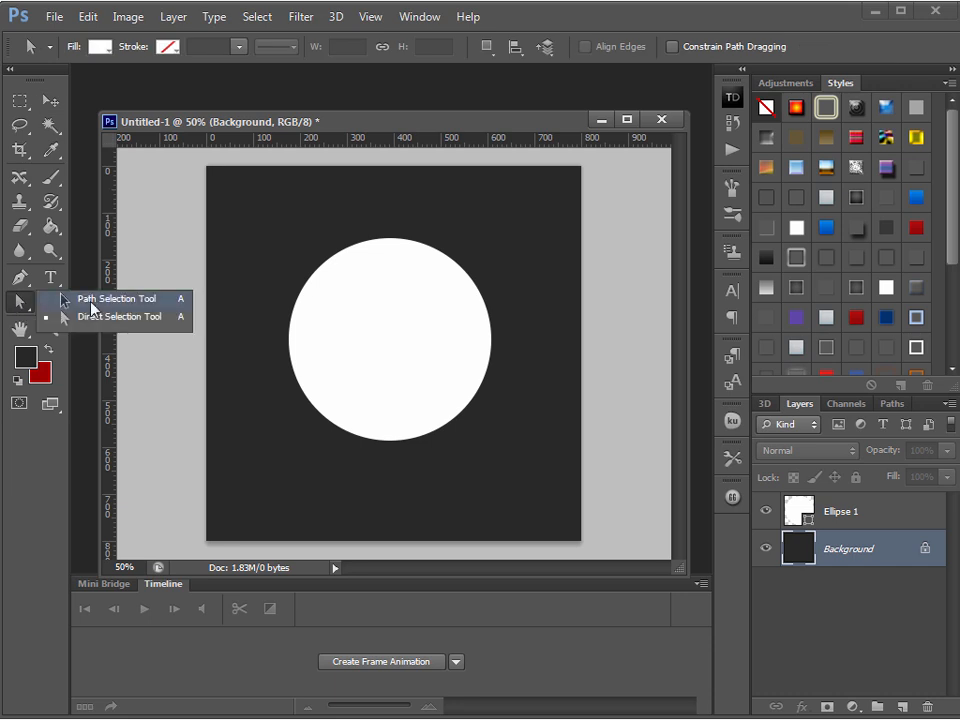
click(91, 303)
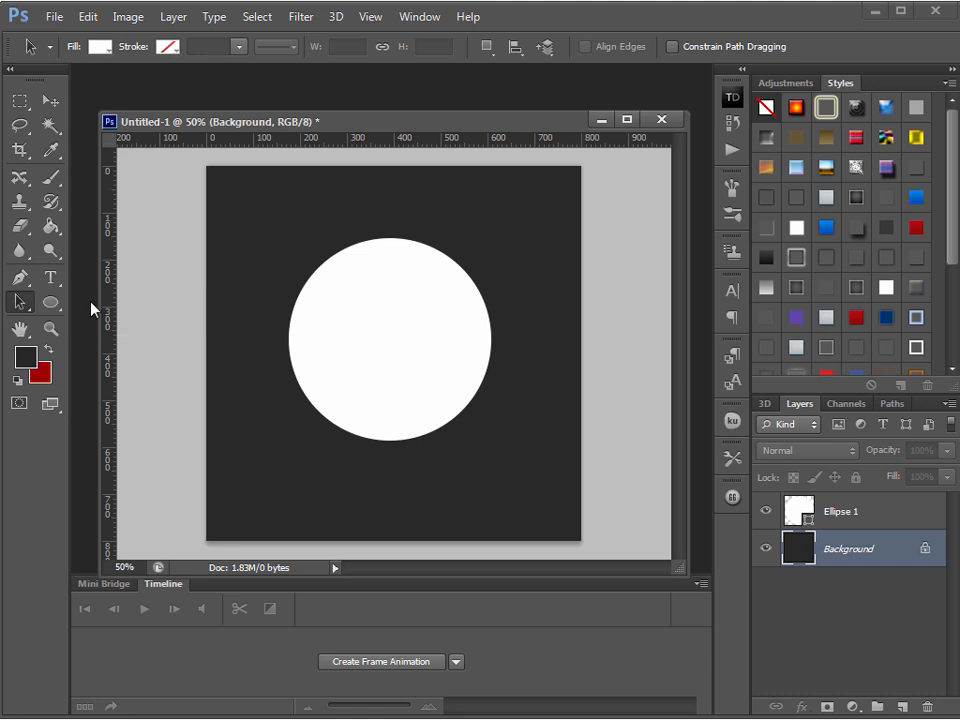
click(378, 327)
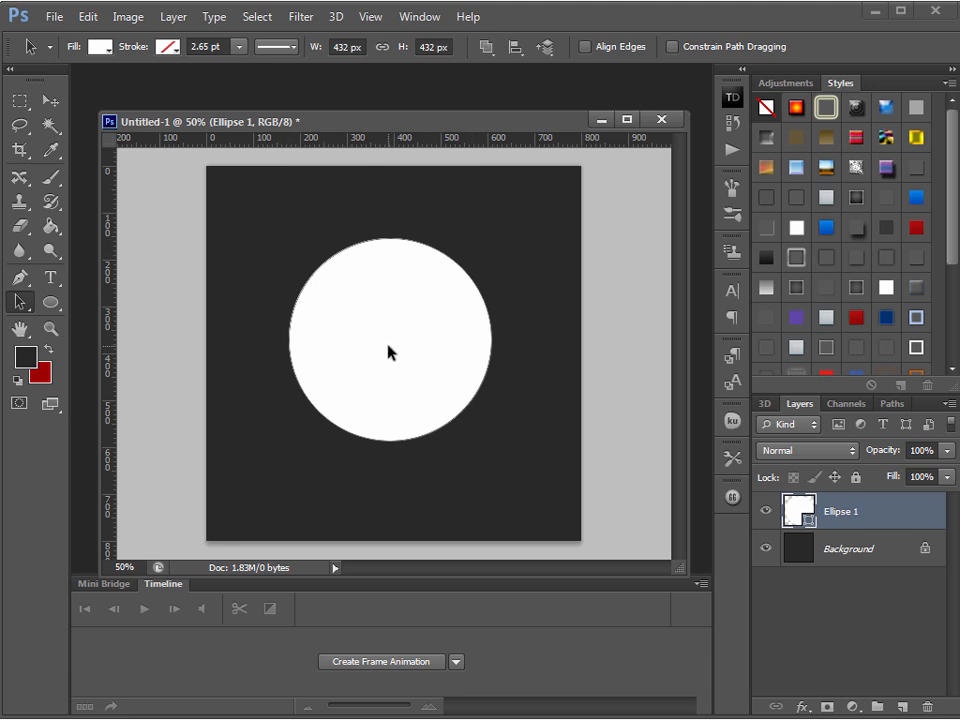
Add the text "THIS IS MY COOL TEXT GOING AROUN THE CIRCLE" along the circle's path, starting at its left edge
click(51, 280)
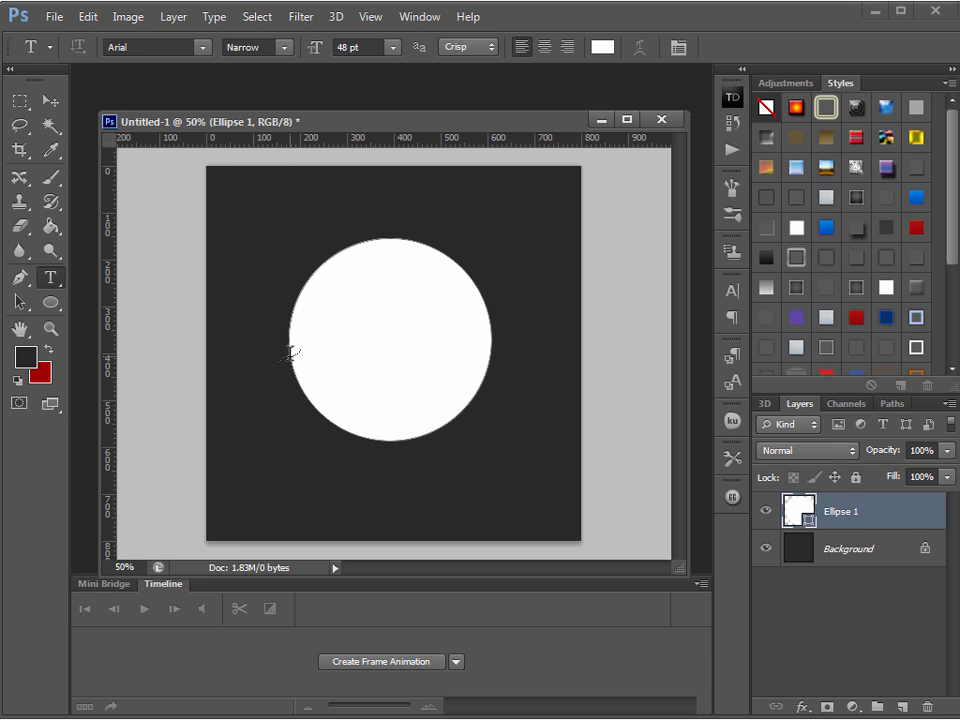
click(289, 353)
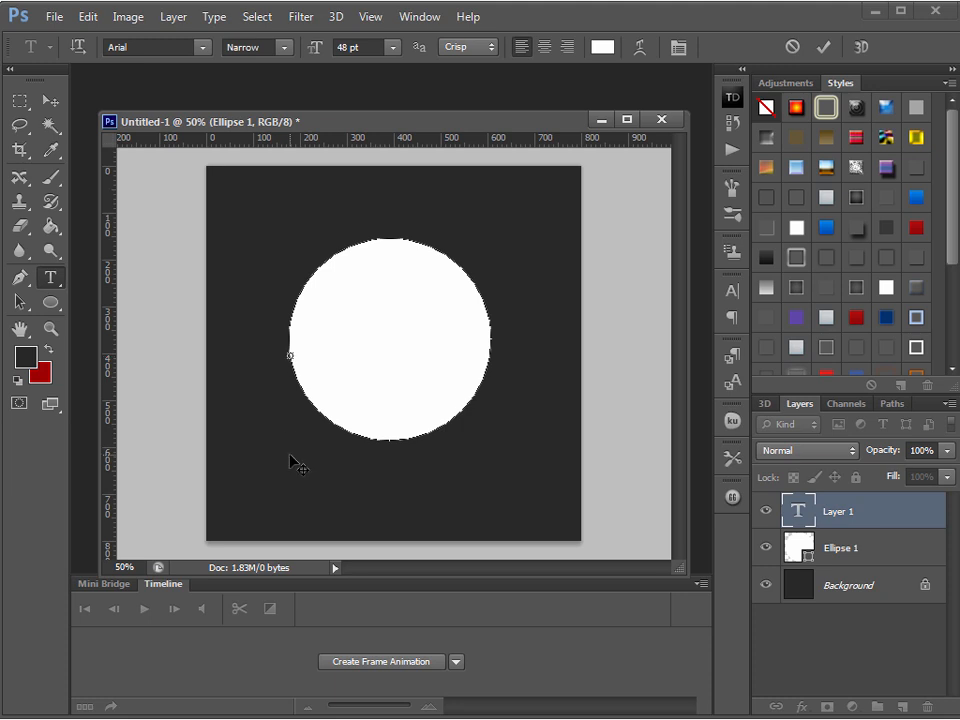
text(THIS IS MY COOL TEX)
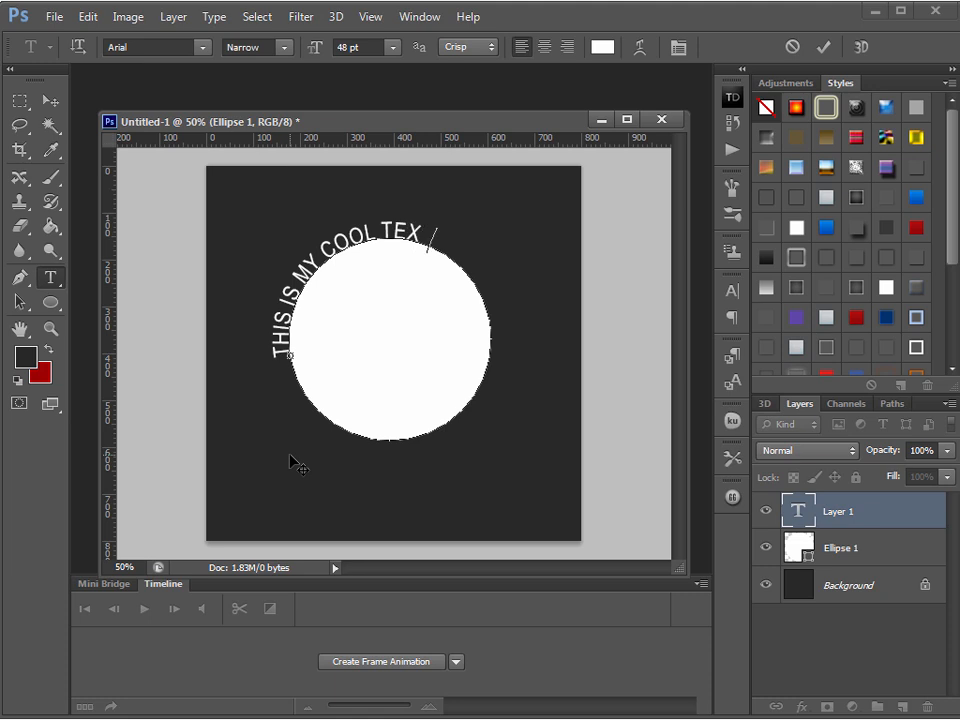
text(T GOING AROUN THE)
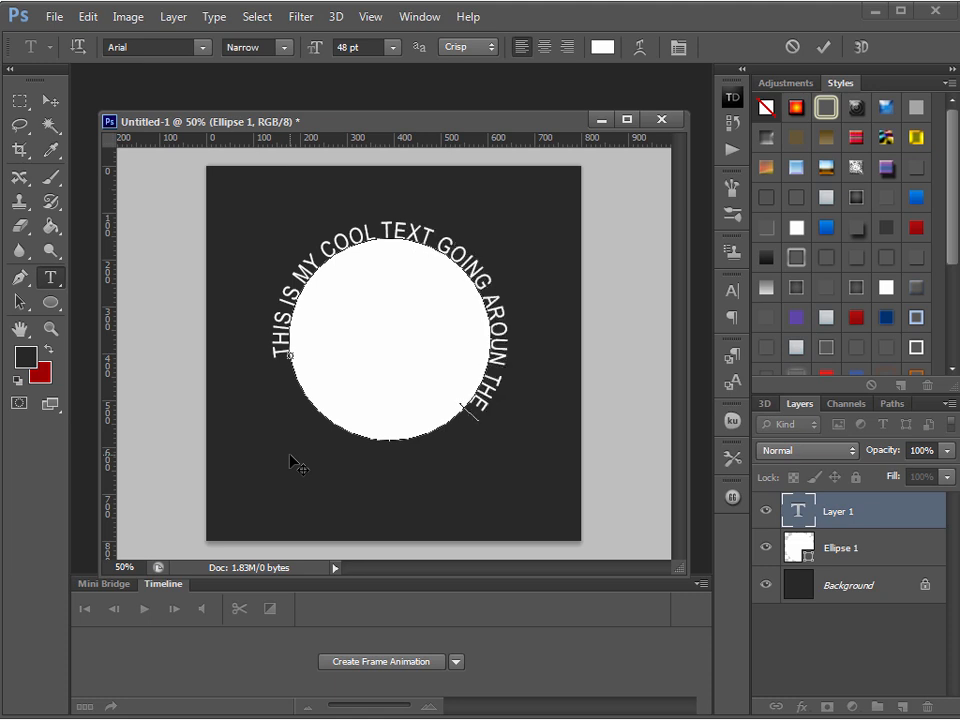
text( CIRCLE)
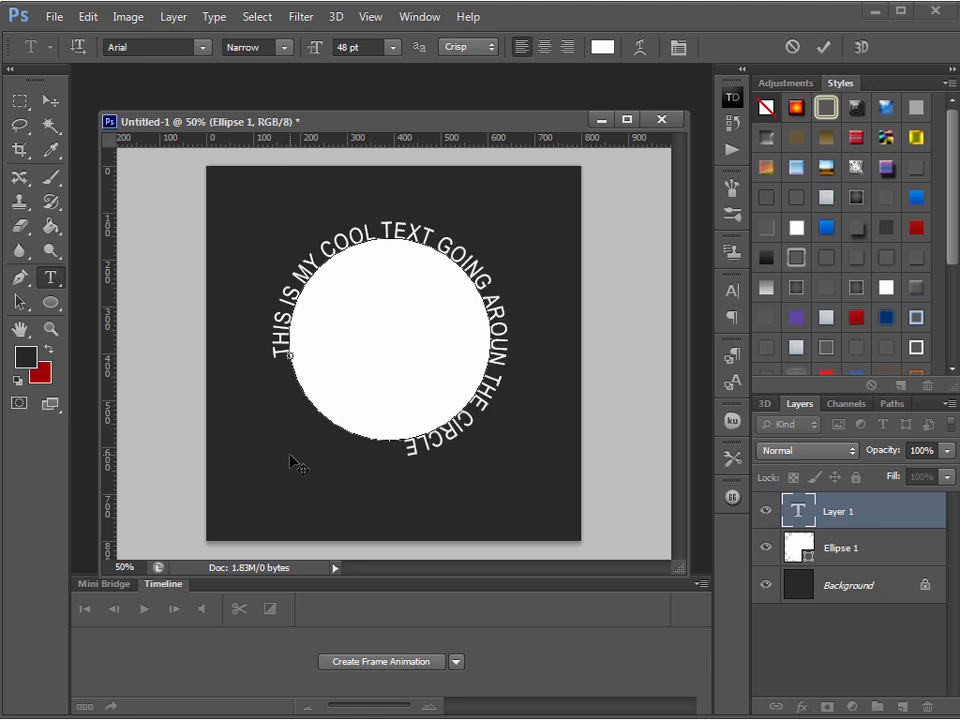
click(48, 100)
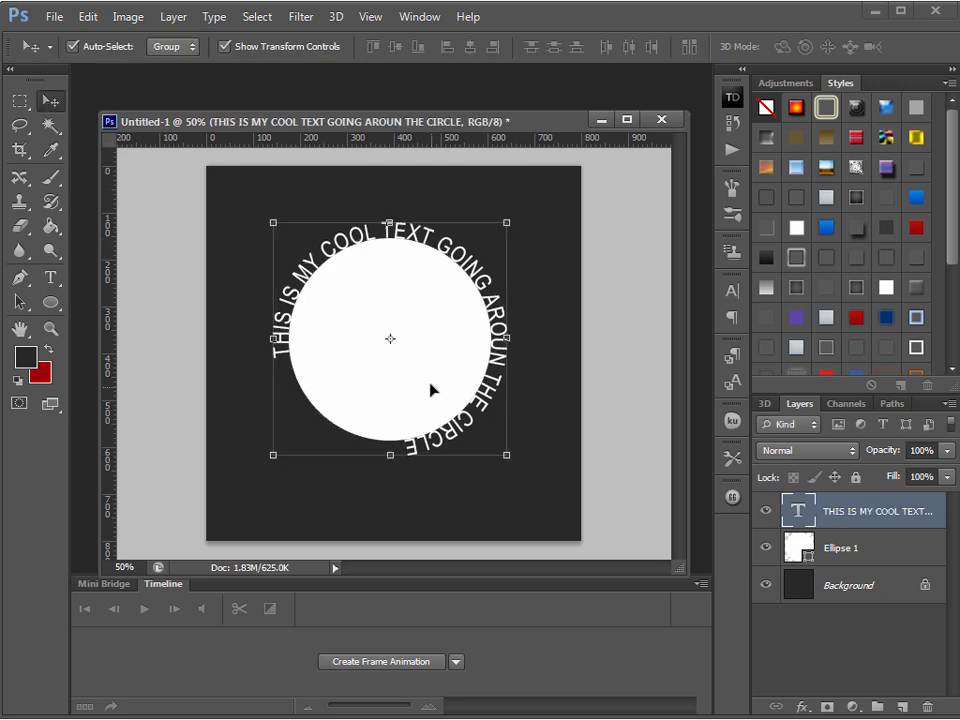
Scale the circular text proportionally about its center to about 109% and select the Ellipse 1 layer
click(507, 456)
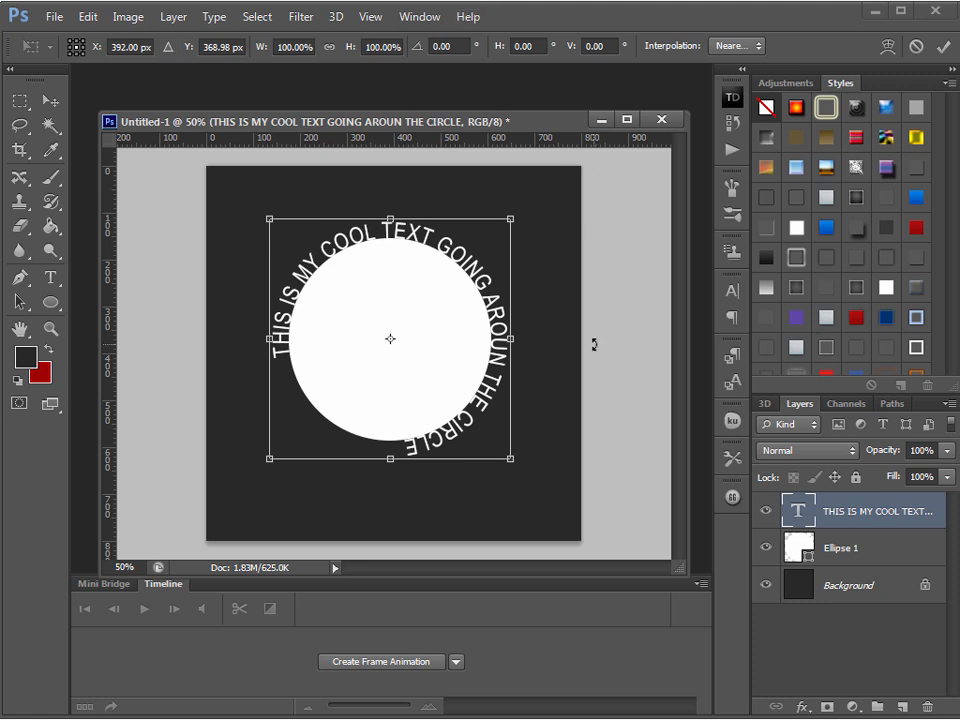
key(Return)
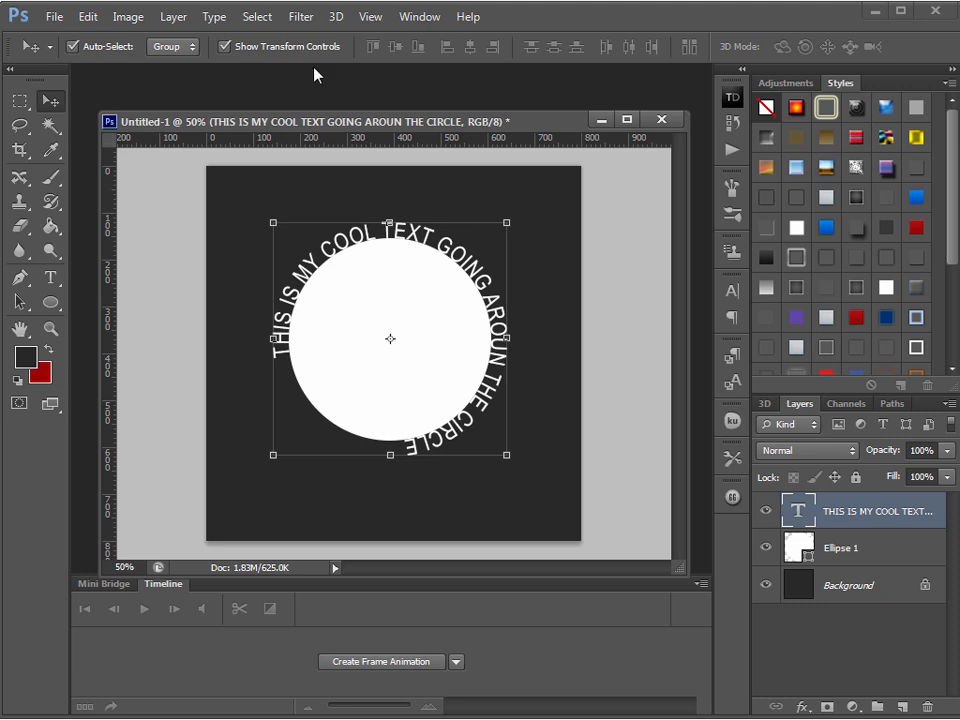
click(508, 458)
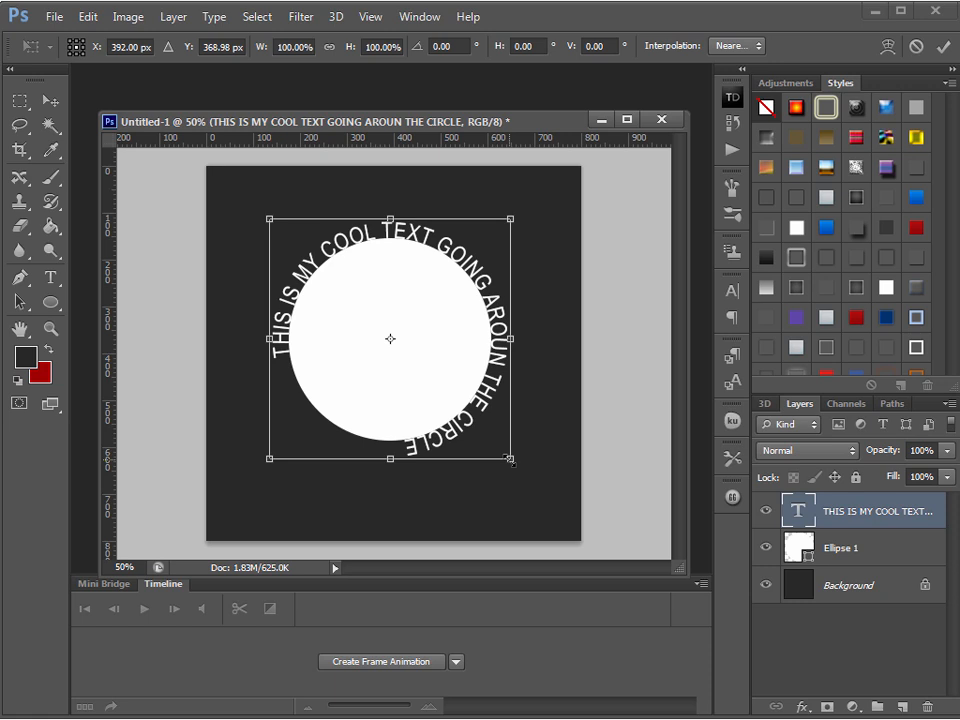
drag(510, 459, 522, 470)
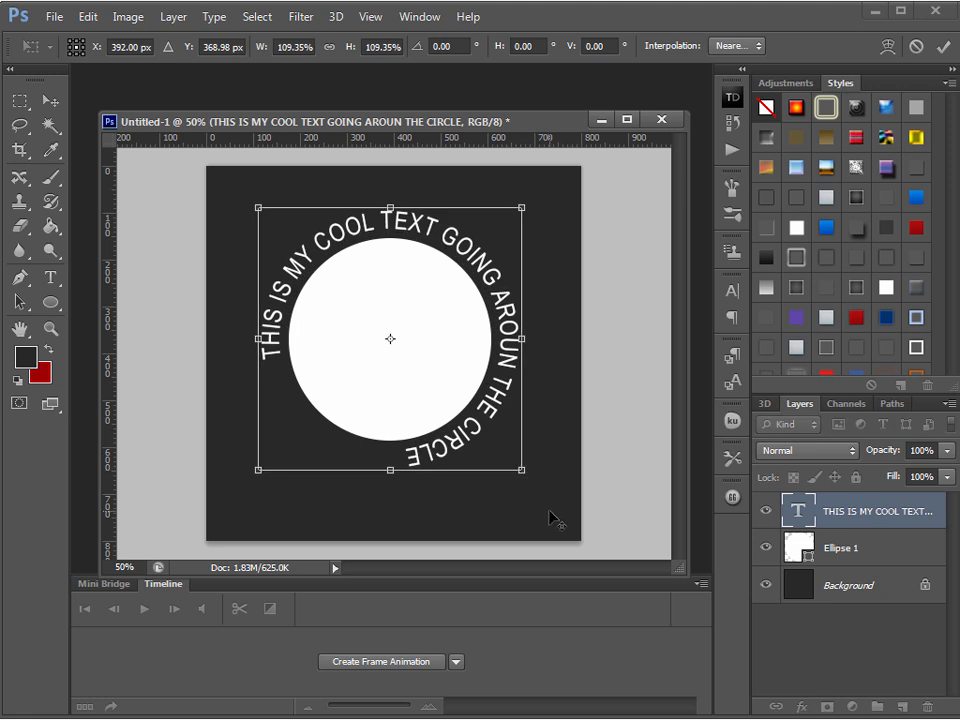
key(Return)
click(865, 558)
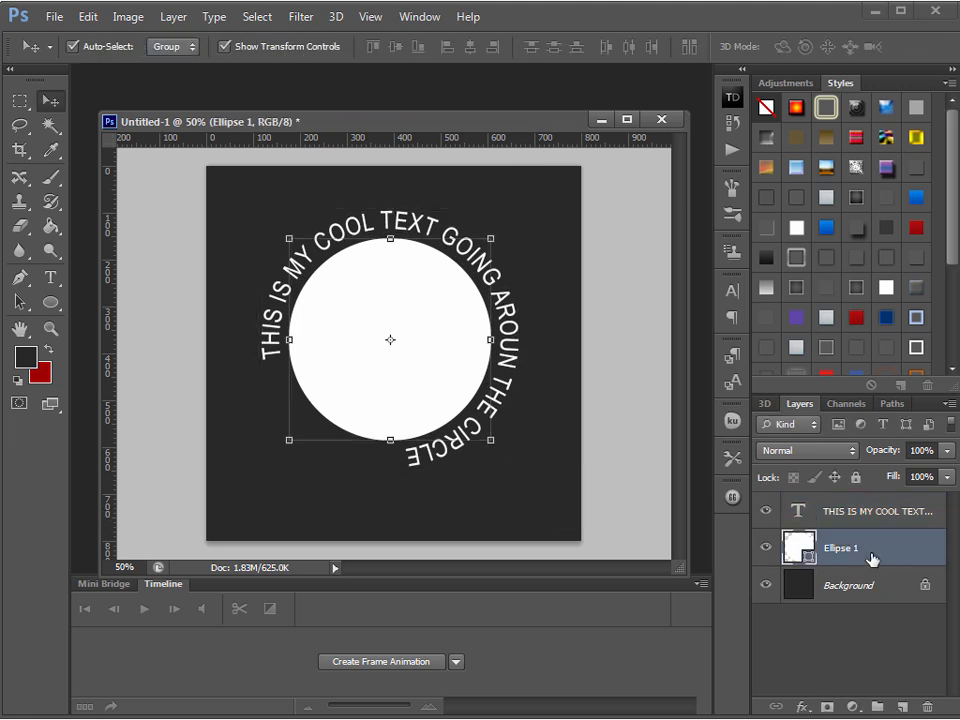
Scale the Ellipse 1 circle proportionally about its center to about 138% and set the layer's opacity to 0%
click(491, 439)
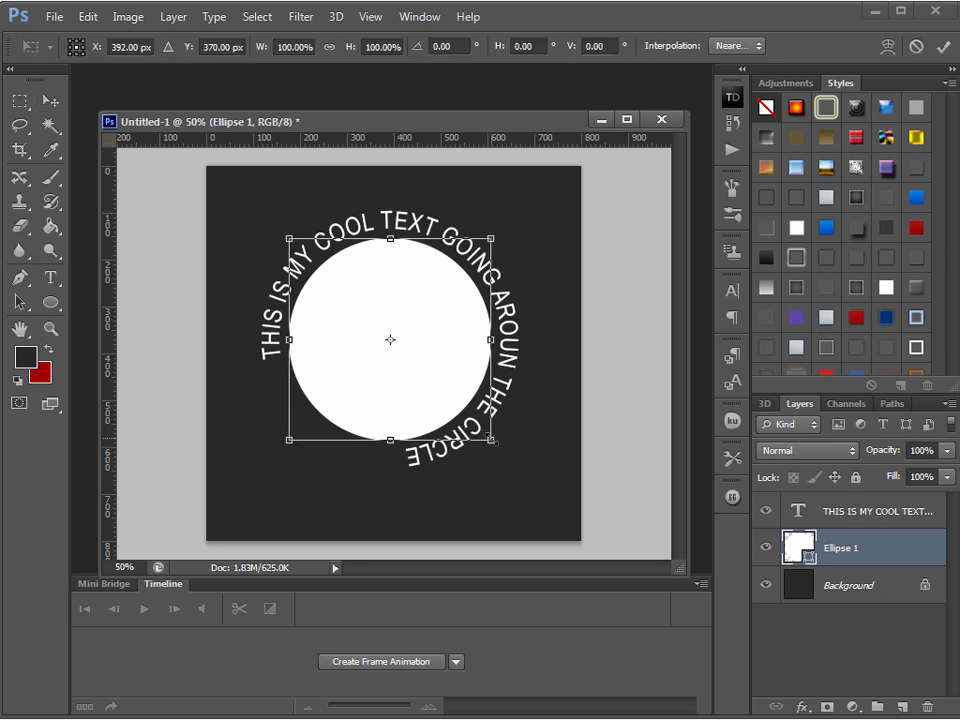
drag(491, 440, 530, 478)
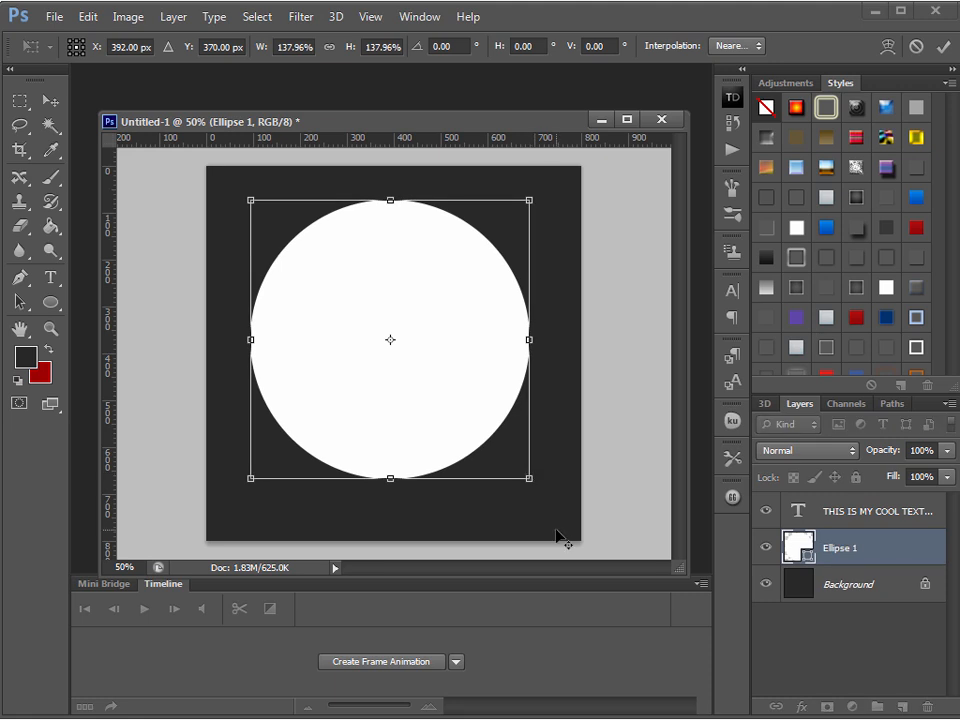
key(Return)
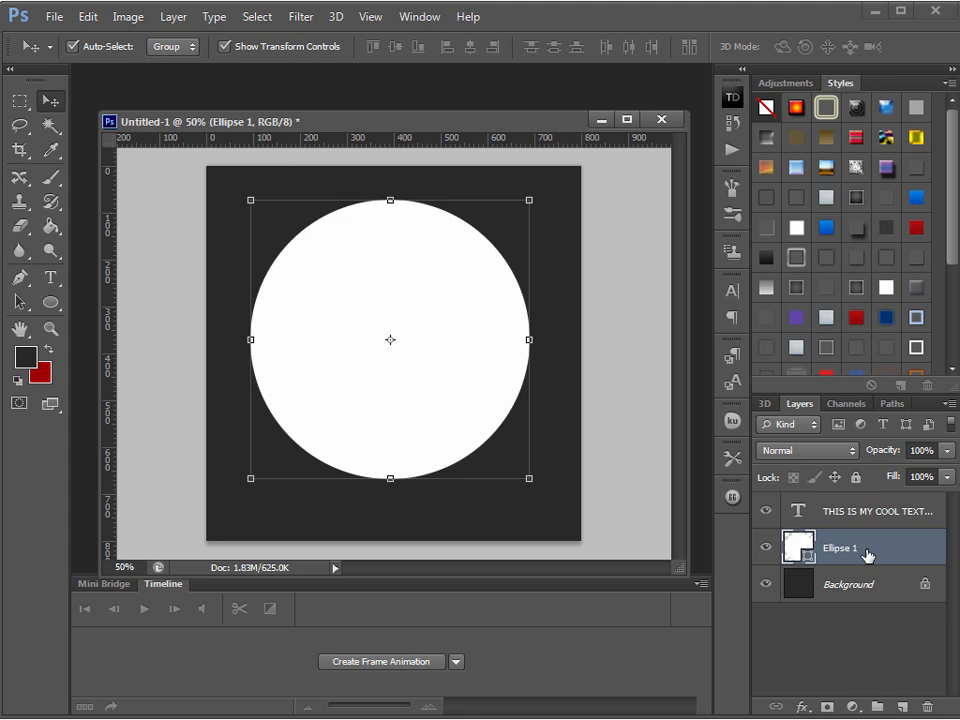
click(947, 451)
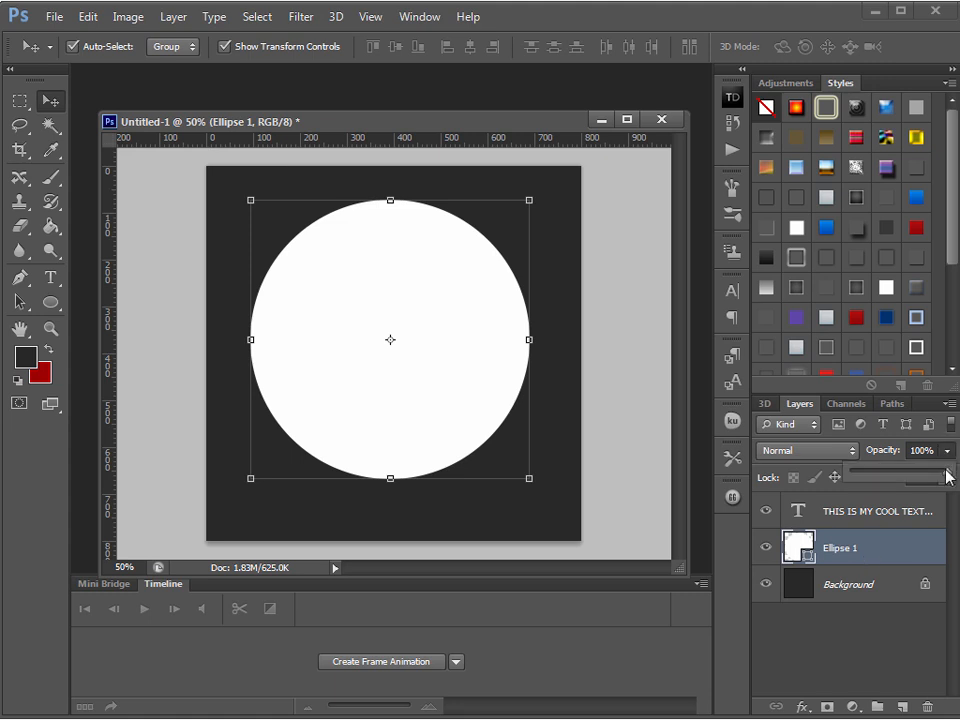
drag(857, 481, 848, 481)
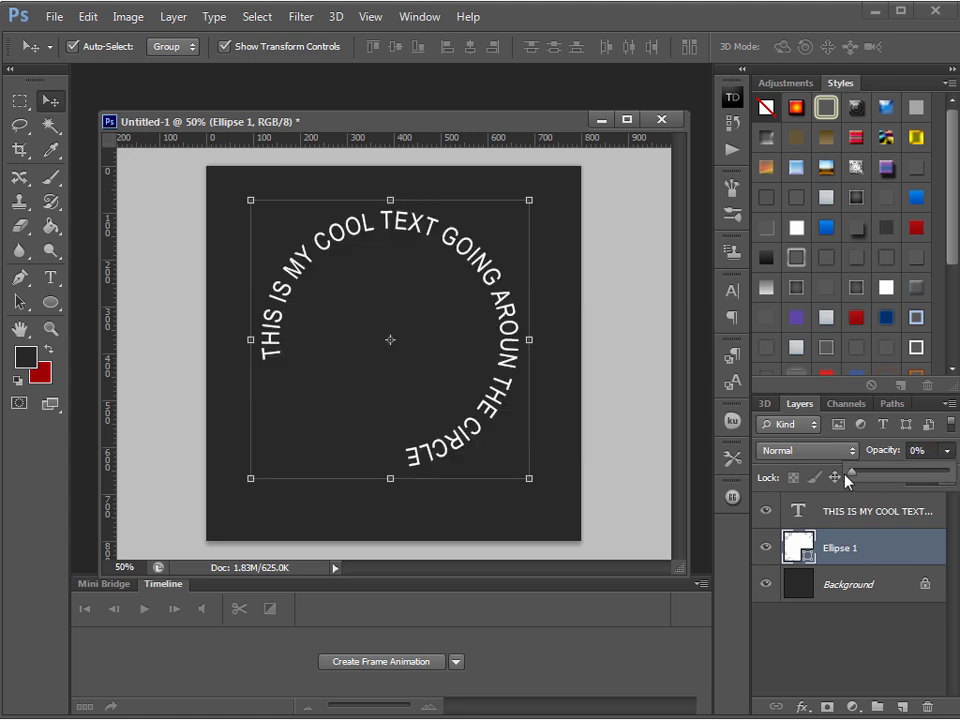
Add a white 7 px outside Stroke layer style to the Ellipse 1 layer
key(h)
double_click(885, 548)
drag(714, 396, 479, 264)
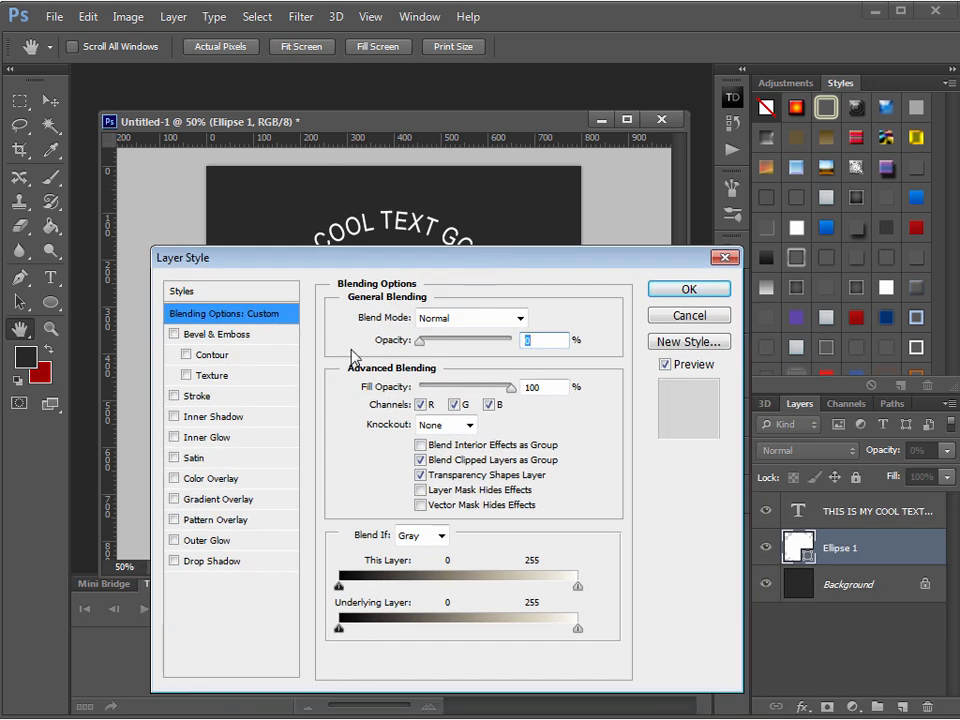
click(245, 396)
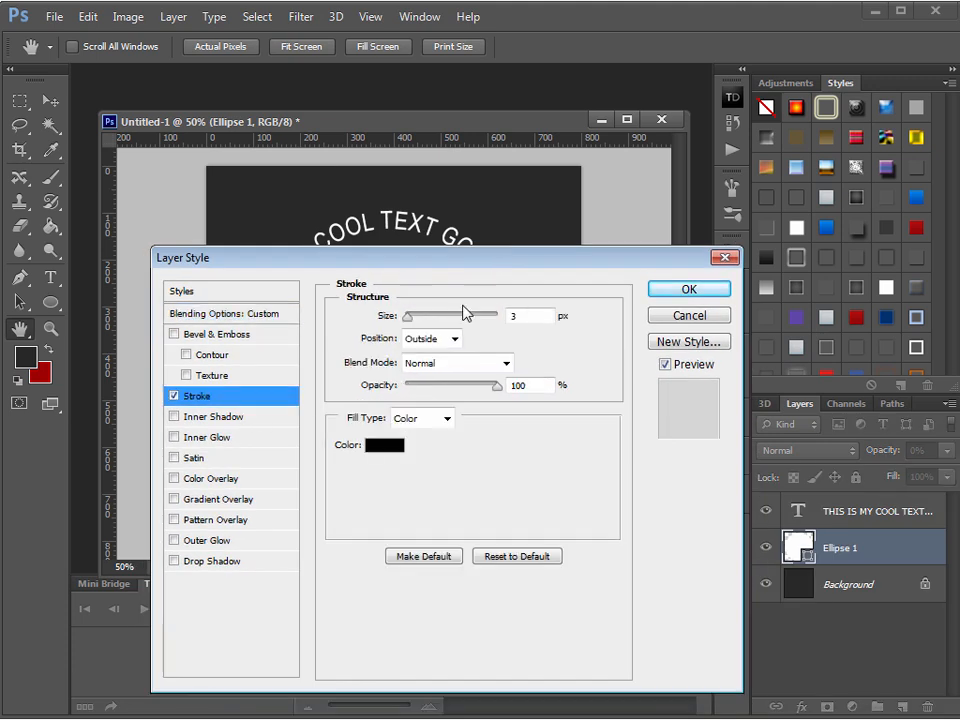
click(384, 445)
click(232, 318)
click(652, 306)
drag(408, 318, 412, 319)
mouse_move(549, 257)
mouse_down()
mouse_move(558, 445)
mouse_move(537, 283)
mouse_up()
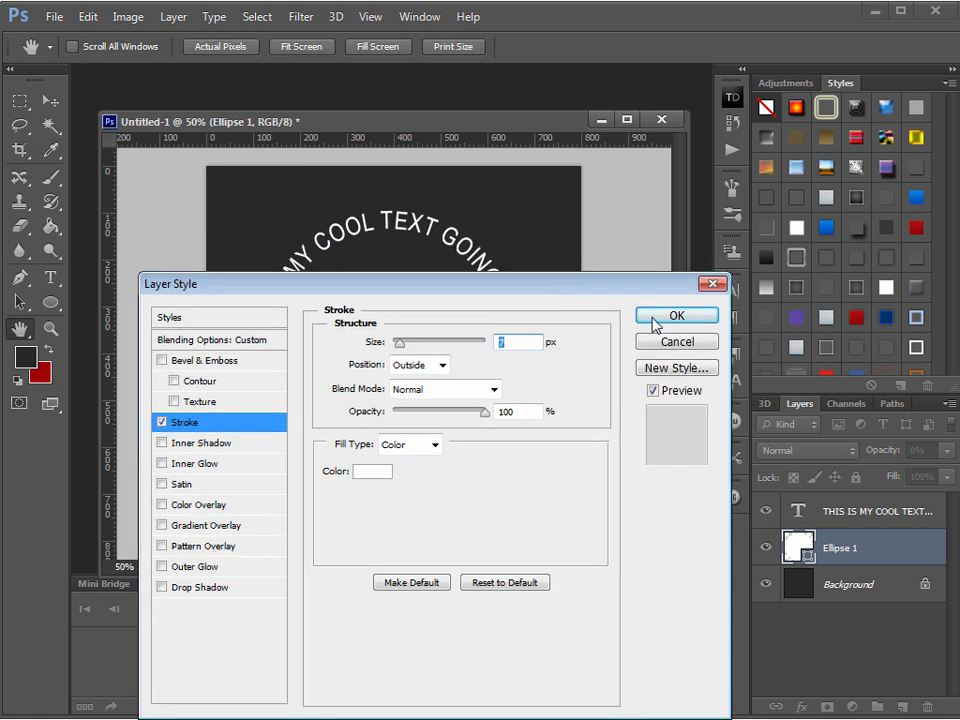
click(642, 318)
key(v)
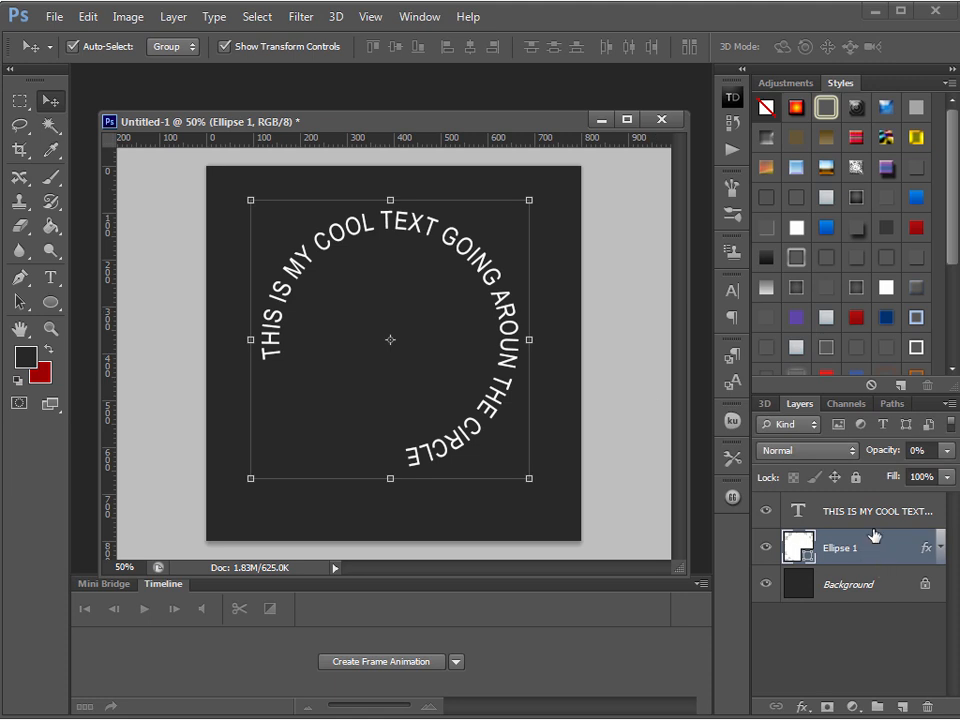
Set the Ellipse 1 layer's opacity to 100% and its fill opacity to 0% in the blending options
click(766, 511)
click(766, 511)
double_click(893, 552)
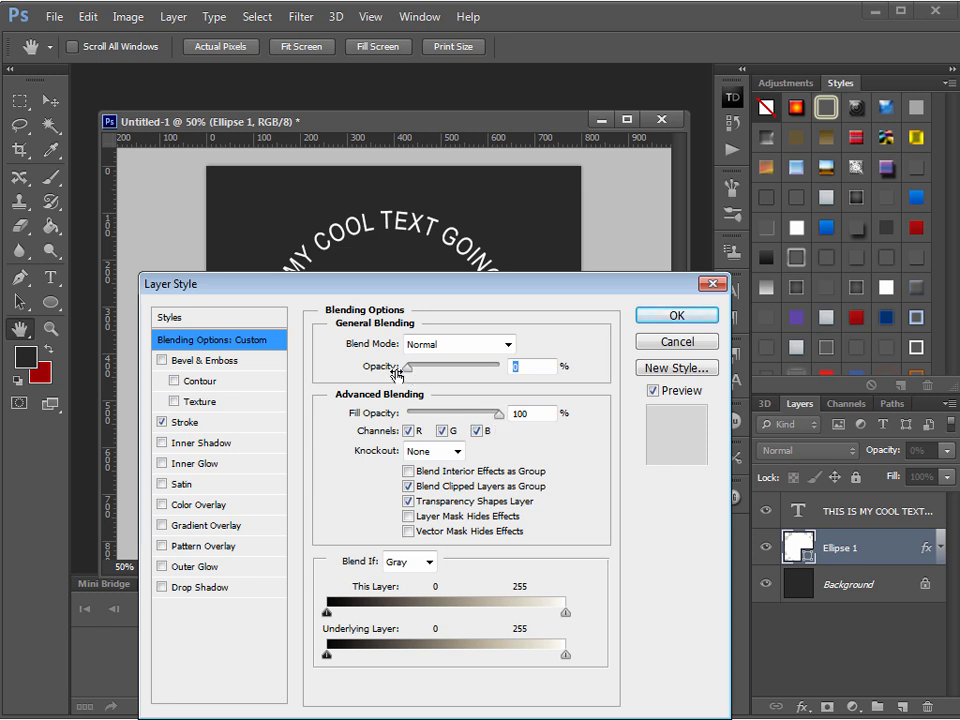
drag(405, 368, 389, 418)
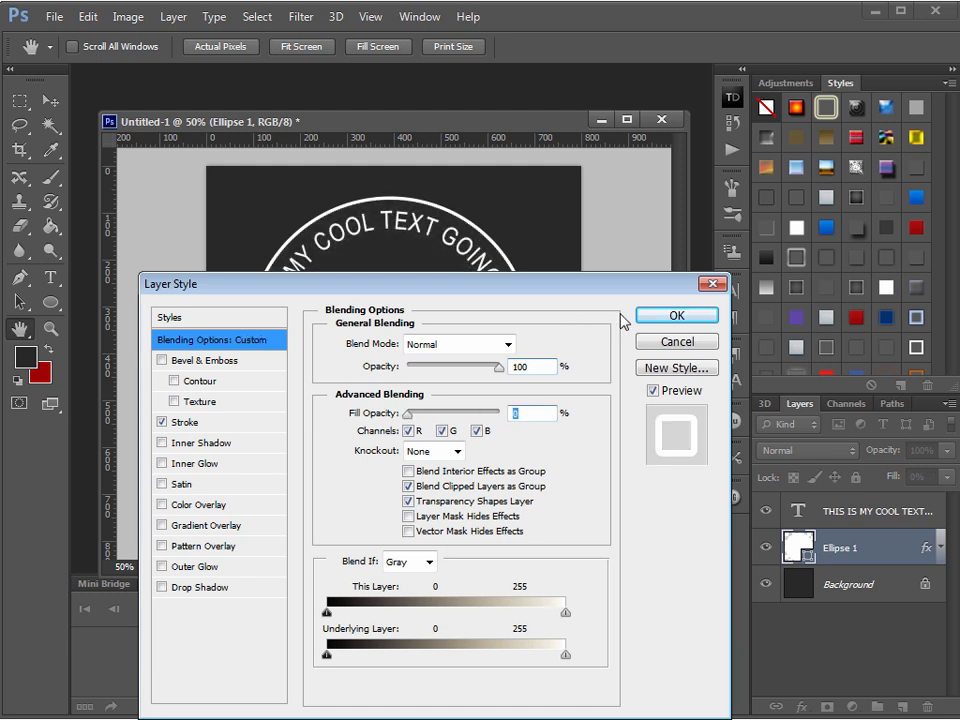
drag(536, 292, 515, 295)
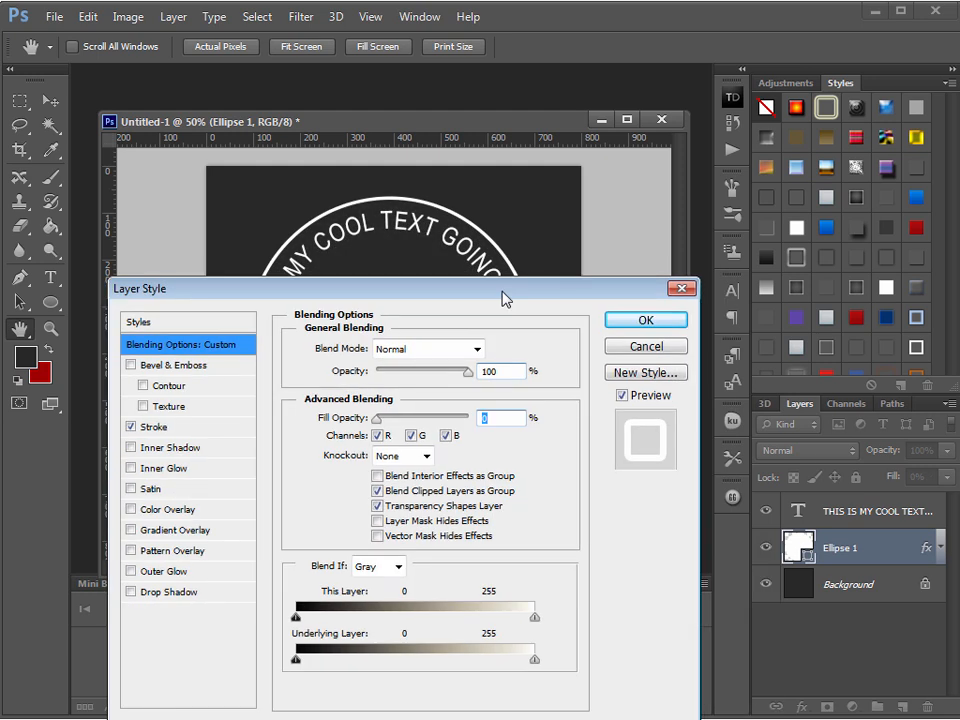
click(628, 326)
key(v)
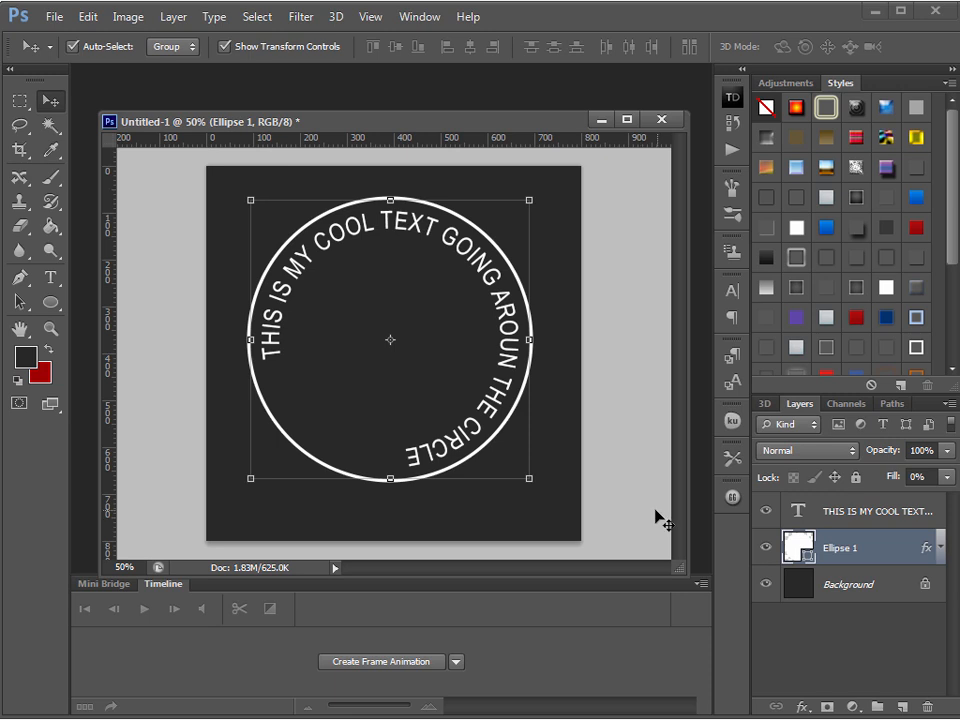
Duplicate the Ellipse 1 layer and scale the copy proportionally about its center to about 67%
right_click(893, 557)
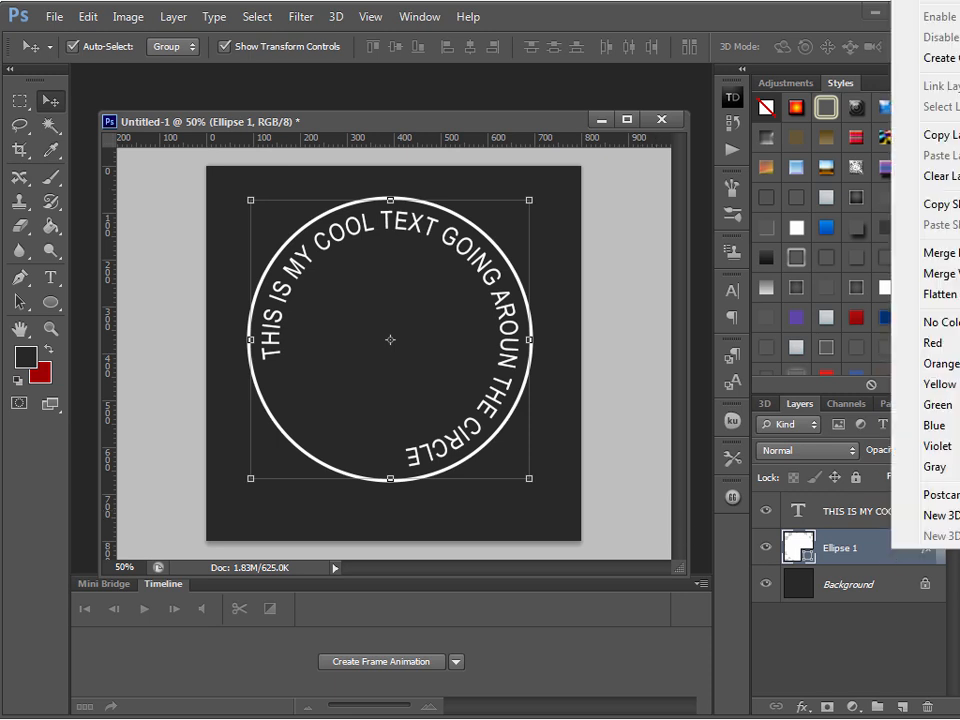
click(935, 2)
click(721, 212)
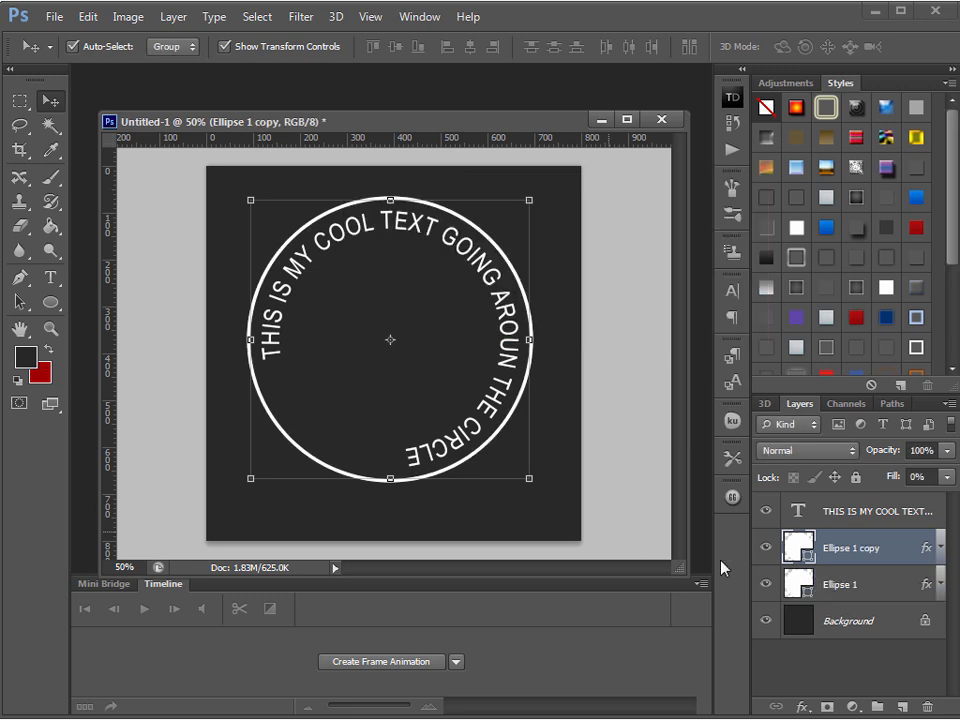
click(528, 478)
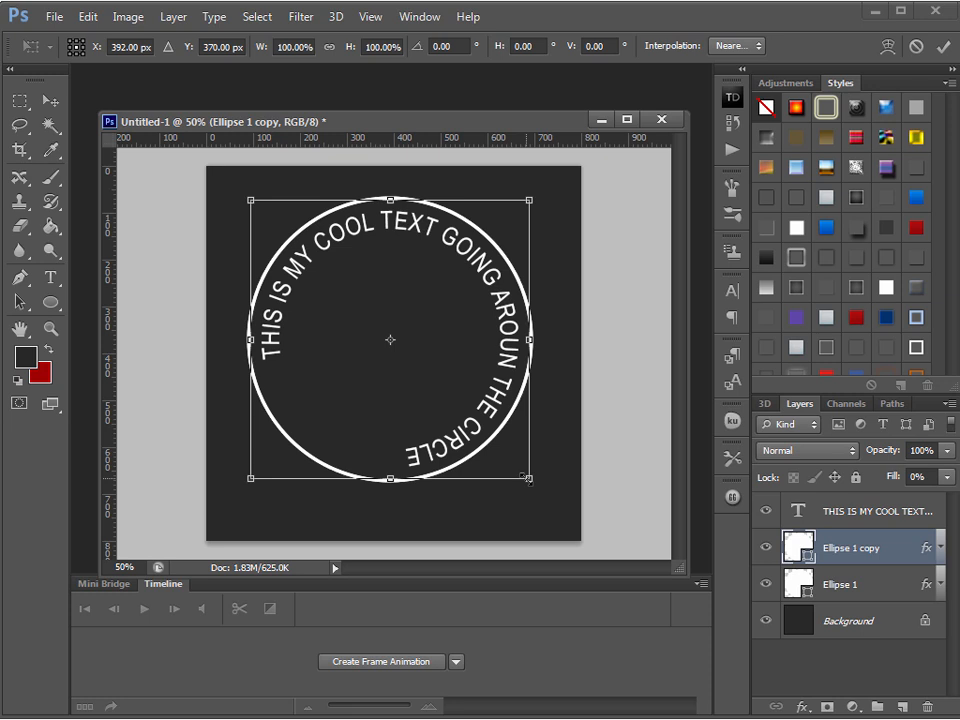
drag(528, 478, 484, 433)
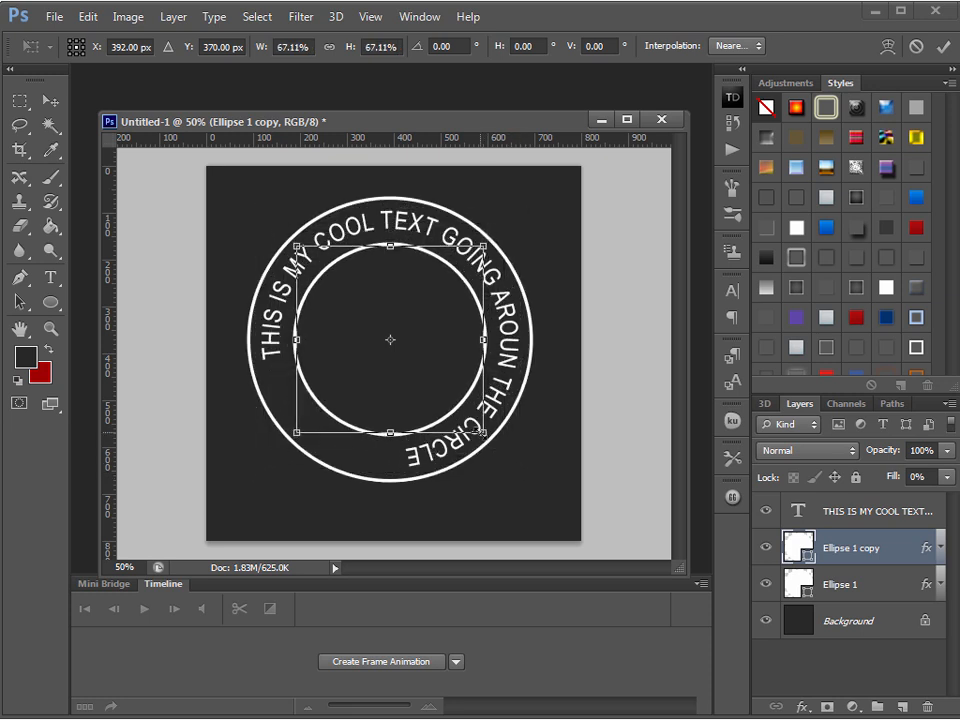
key(Return)
Delete the circular text layer and both ellipse layers, keeping only the Background
click(533, 506)
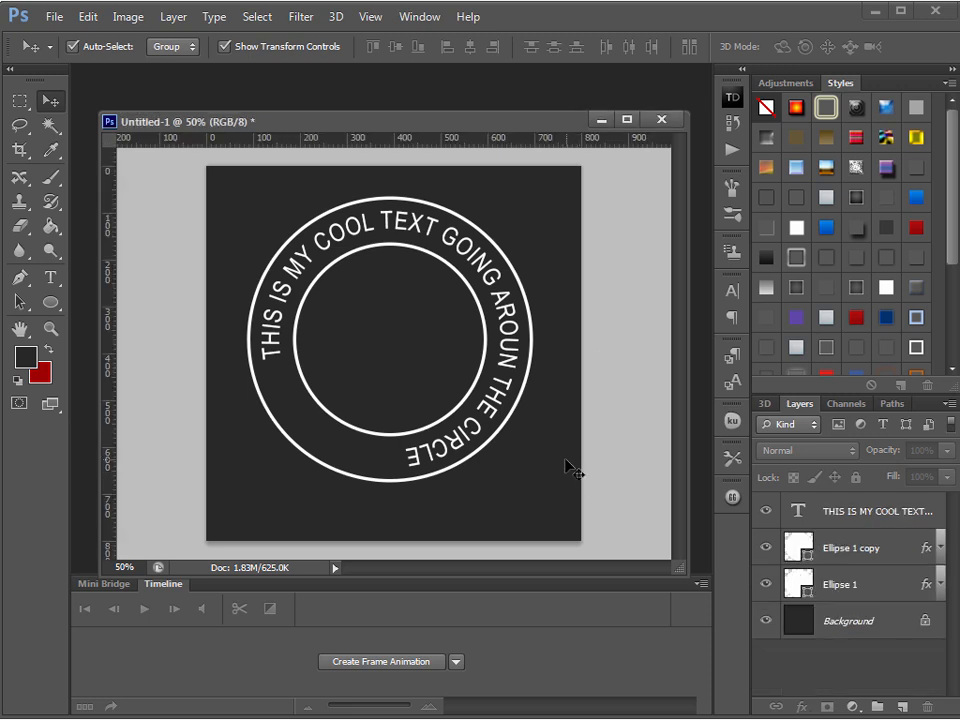
key(ctrl+alt+a)
key(Delete)
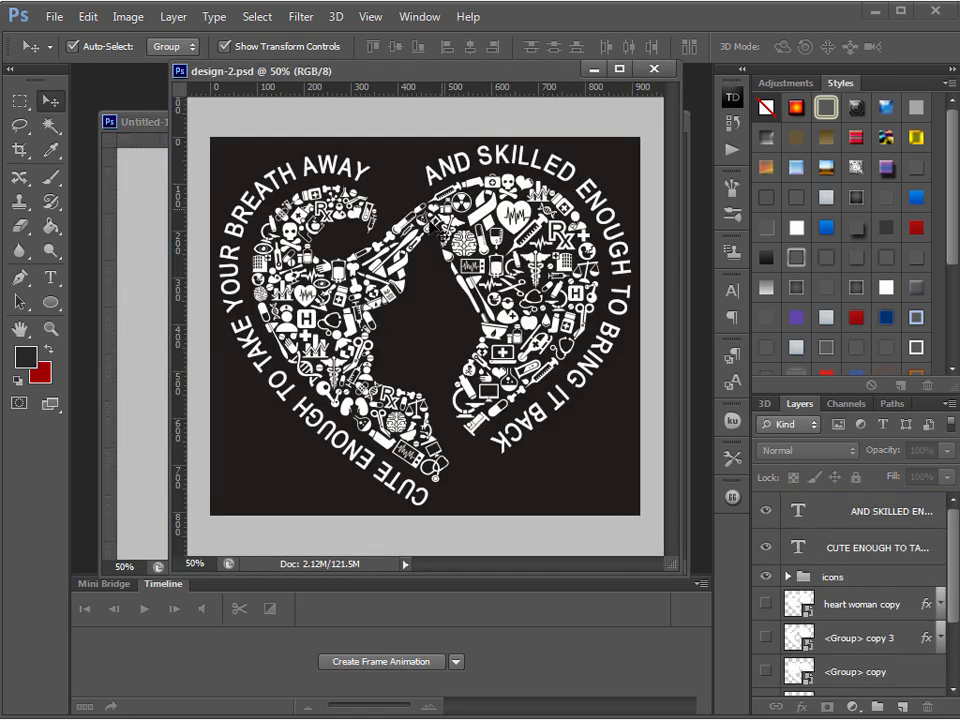
Examine the two curved text layers in design-2.psd and the path under "CUTE ENOUGH TO TAKE YOUR BREATH AWAY"
click(338, 335)
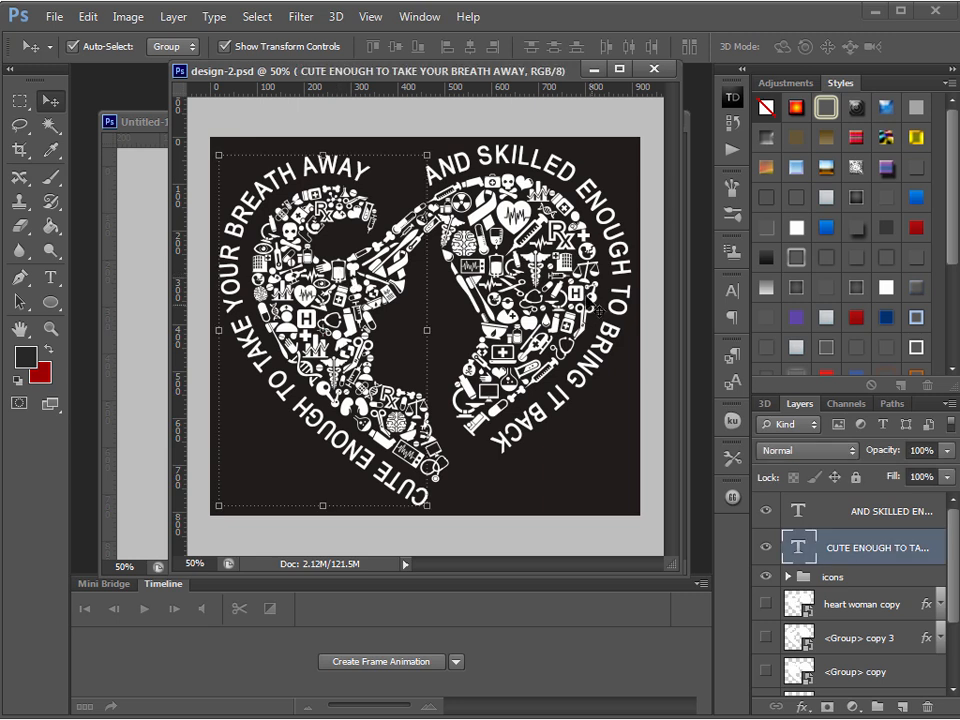
click(560, 278)
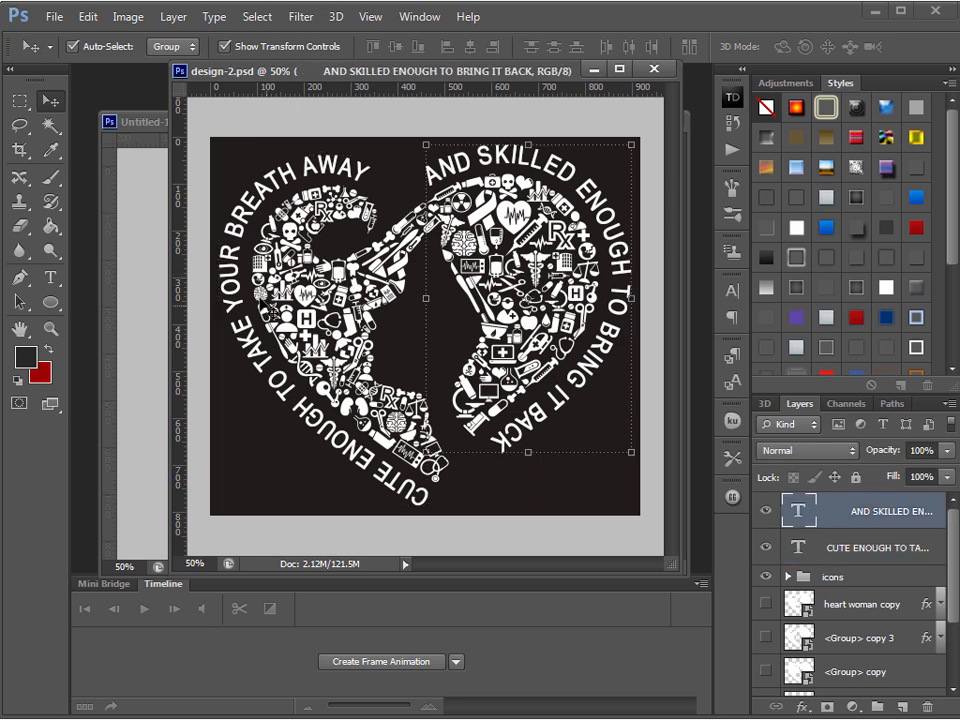
click(248, 163)
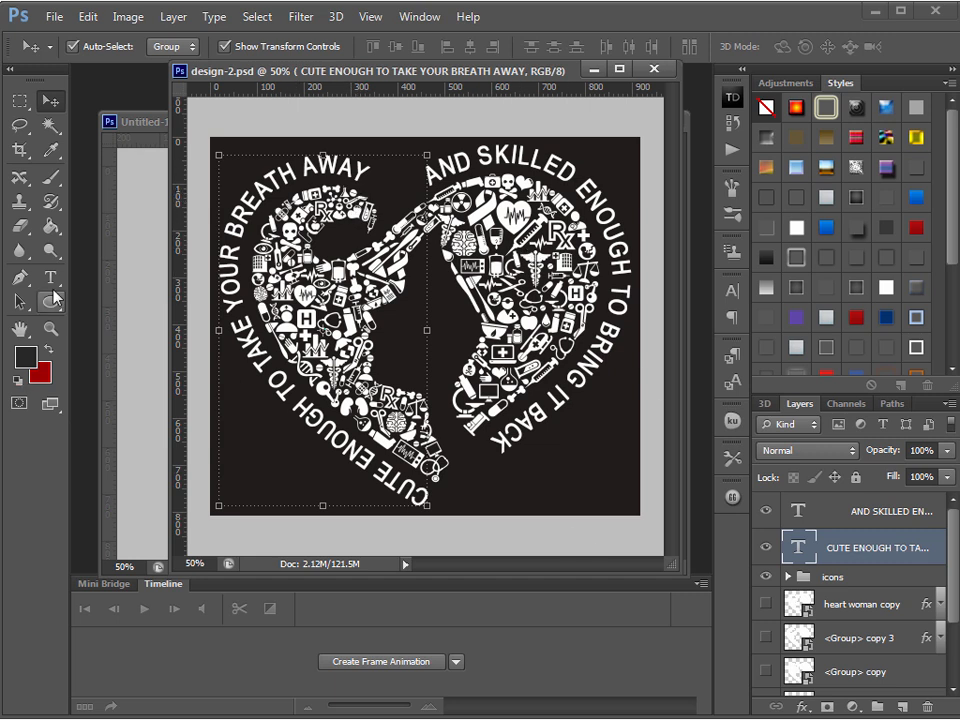
click(19, 301)
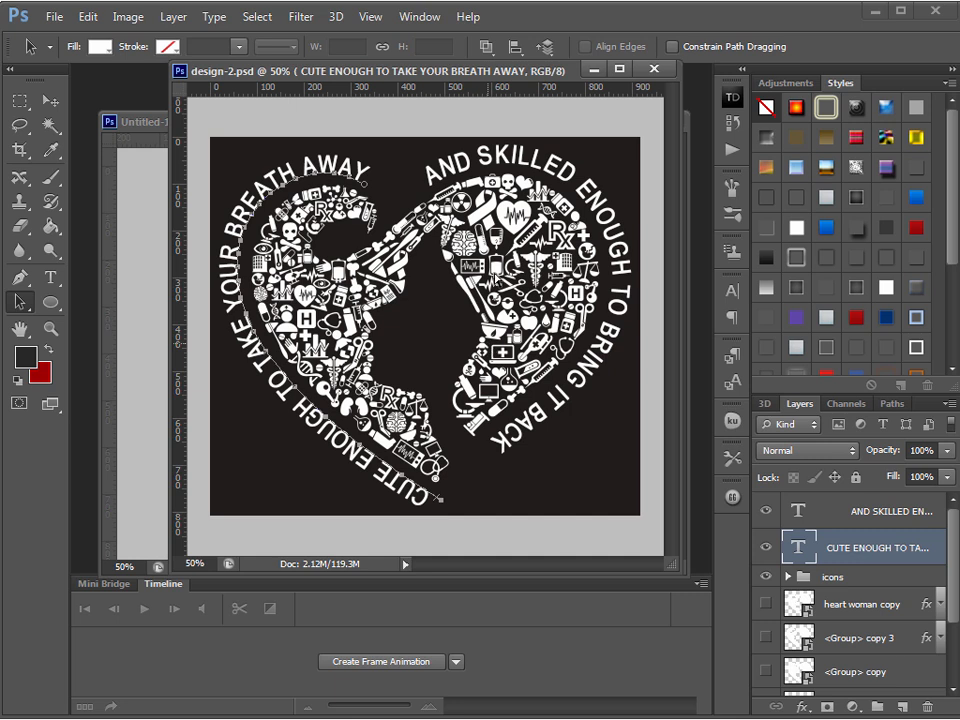
click(50, 101)
Move the design-2.psd window aside and copy its icons group into the Untitled-1 document
drag(480, 77, 959, 60)
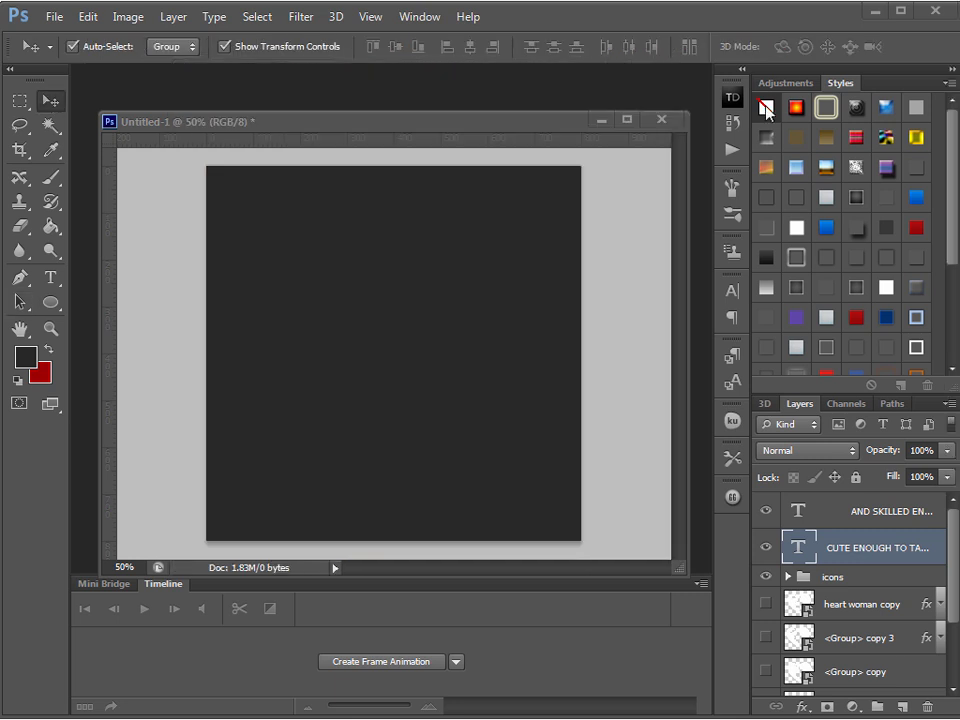
drag(766, 106, 766, 107)
click(816, 358)
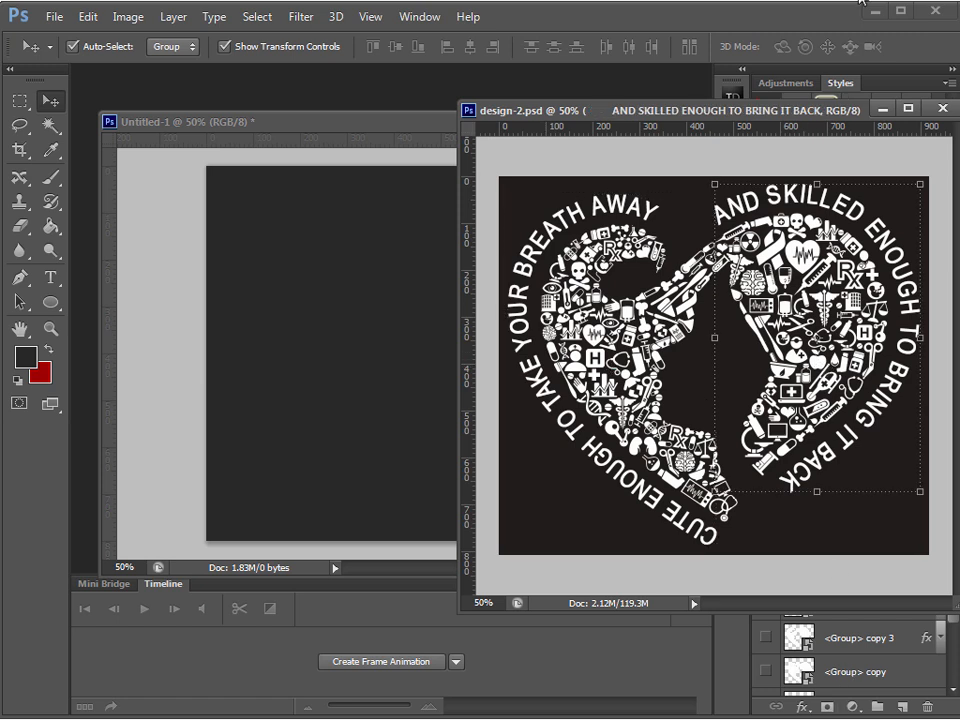
drag(844, 116, 804, 0)
click(876, 580)
drag(876, 580, 395, 363)
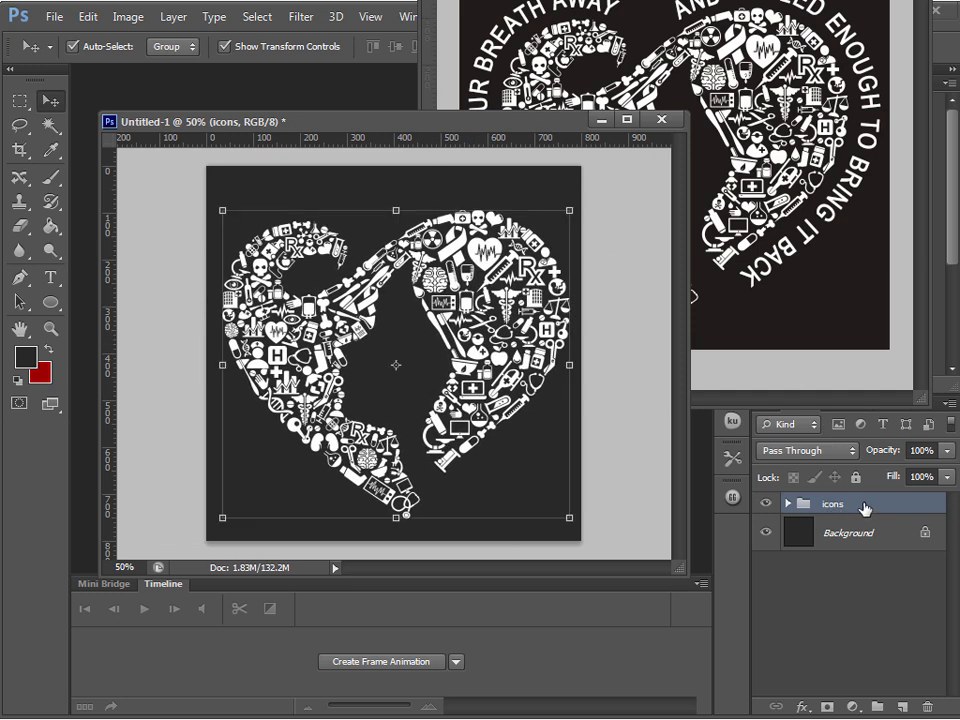
Merge the icons group into a single layer and convert it to a Smart Object
key(ctrl+e)
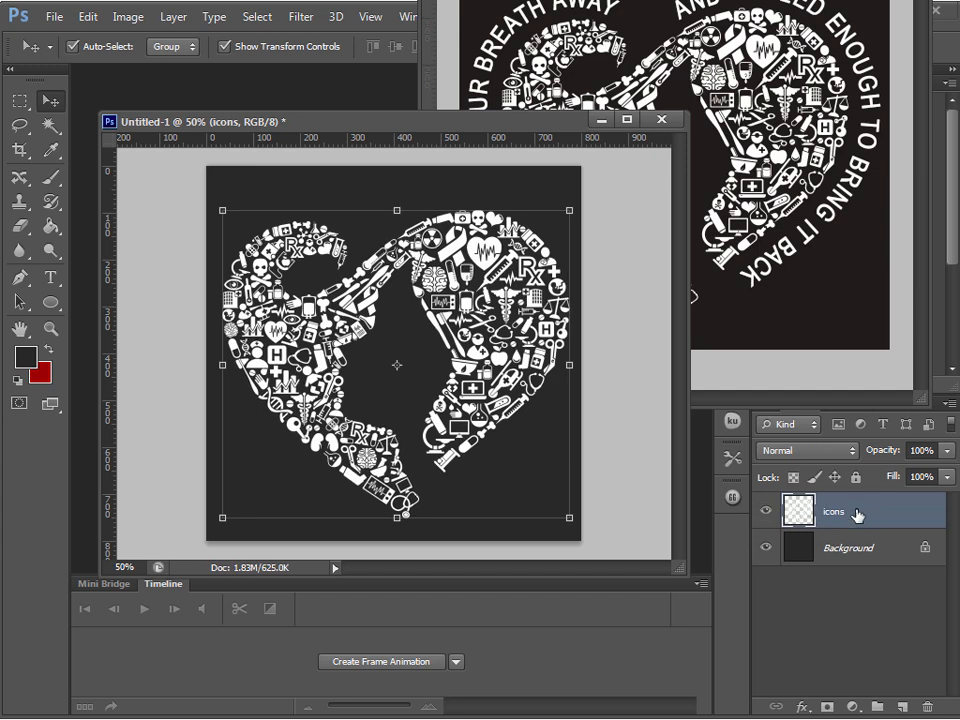
right_click(851, 517)
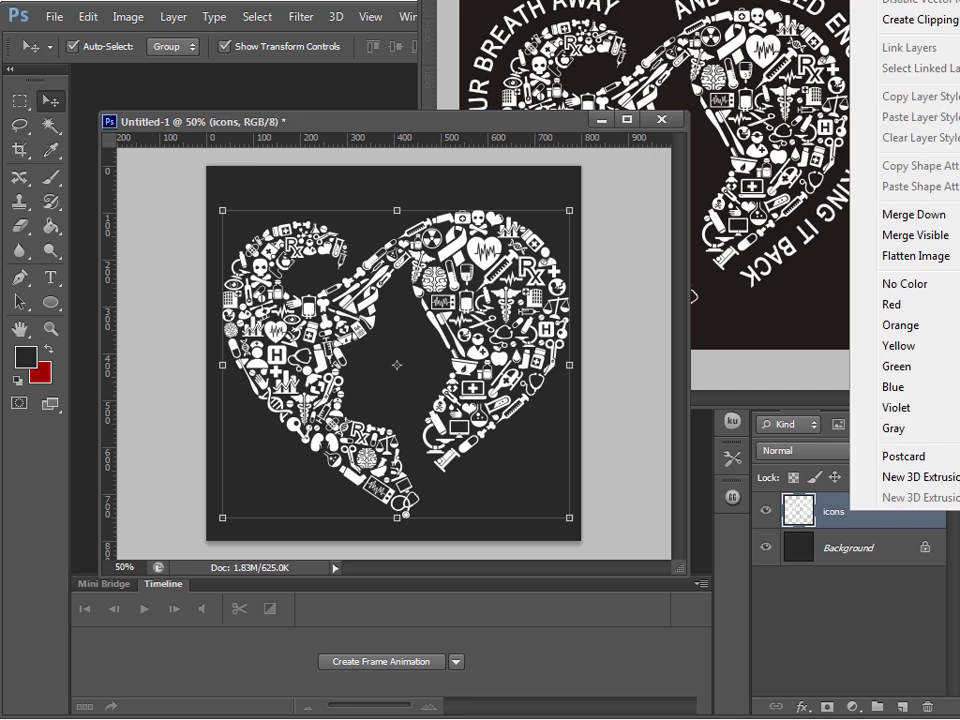
click(905, 1)
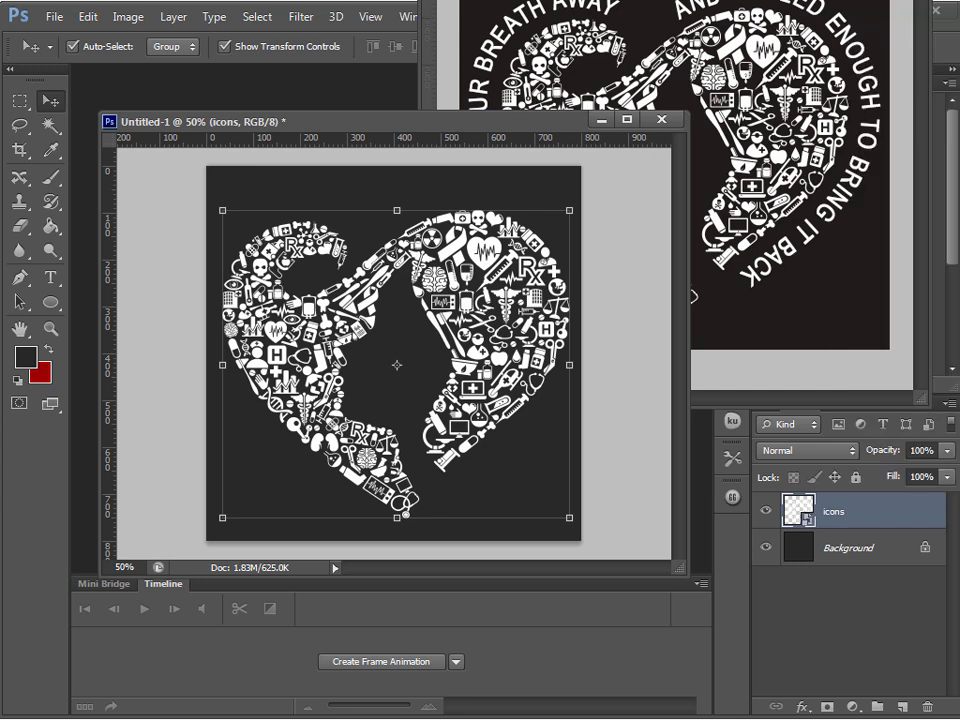
Scale the icons artwork about its center to about 67%
click(570, 518)
drag(570, 518, 506, 465)
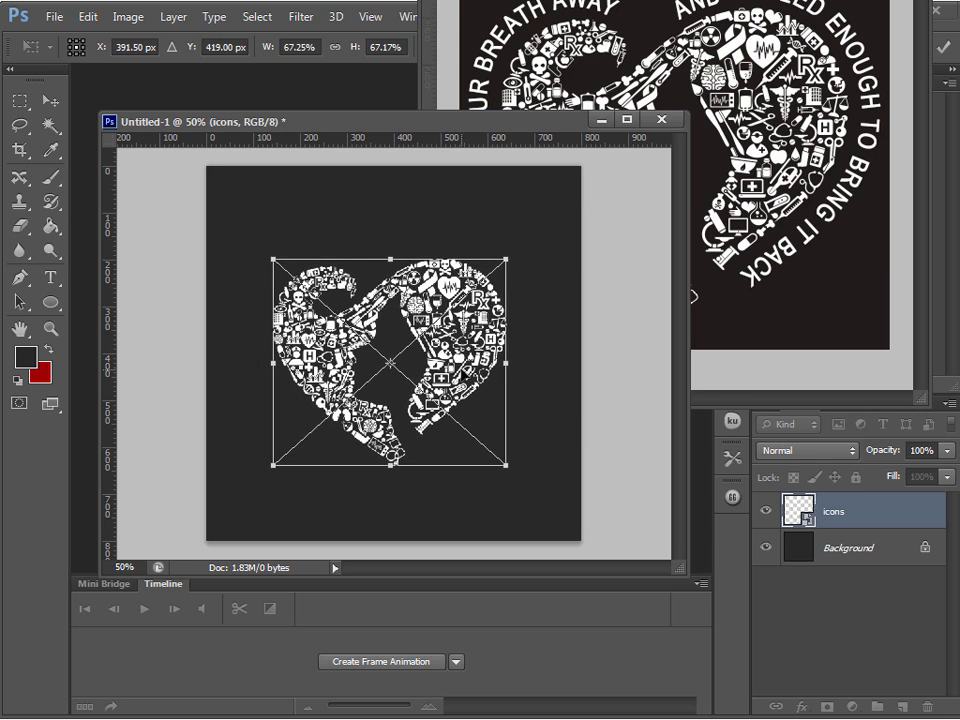
key(Return)
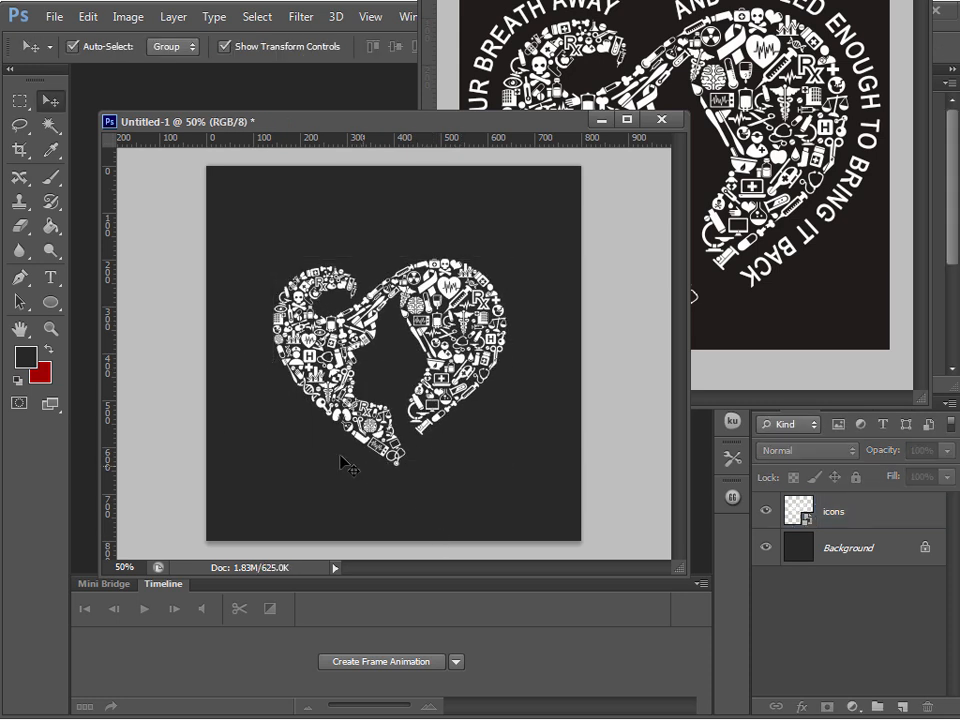
Enlarge the Untitled-1 window and shift the icons artwork down and to the right on the canvas
click(48, 334)
click(319, 380)
click(307, 403)
drag(678, 562, 800, 688)
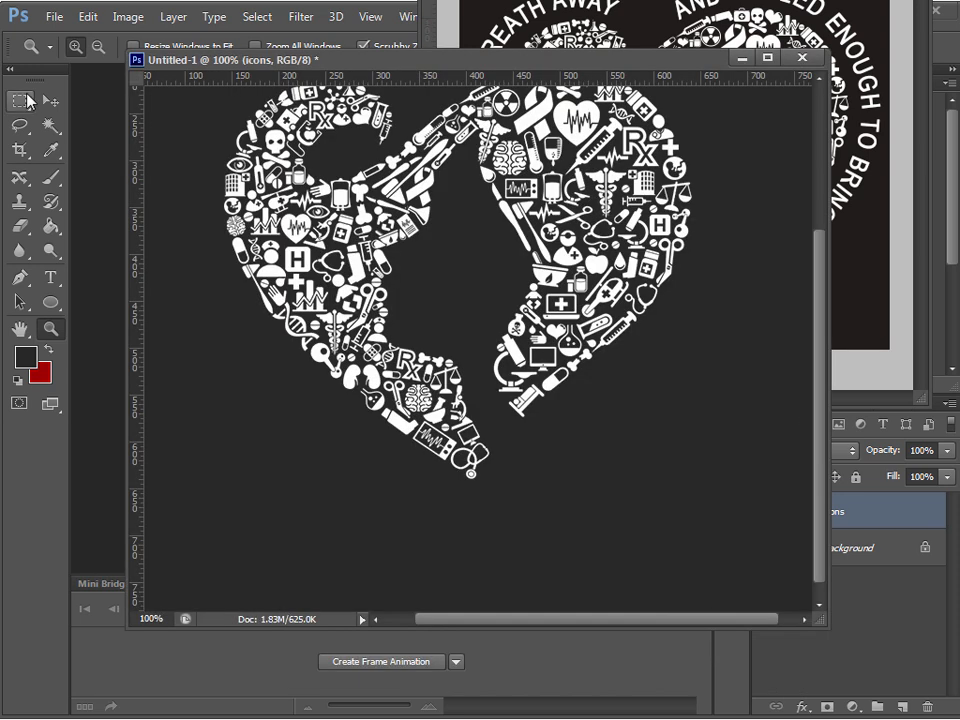
click(48, 101)
drag(344, 256, 409, 318)
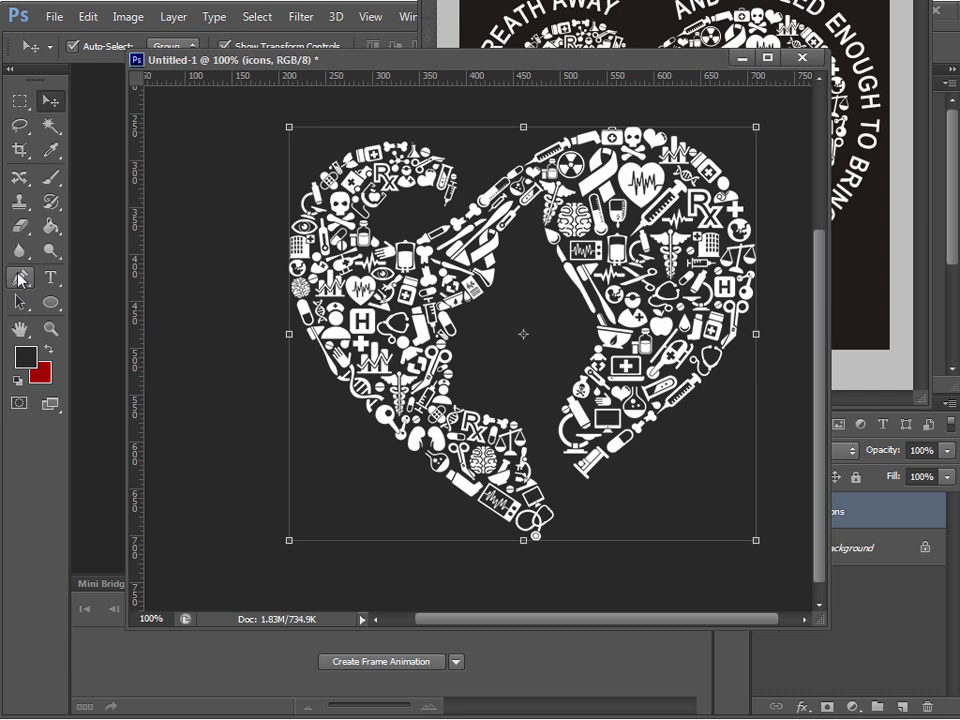
Draw an open Pen path from the heart artwork's bottom tip, up around its left side and over the upper-left lobe to its inner end
drag(22, 283, 107, 275)
click(107, 275)
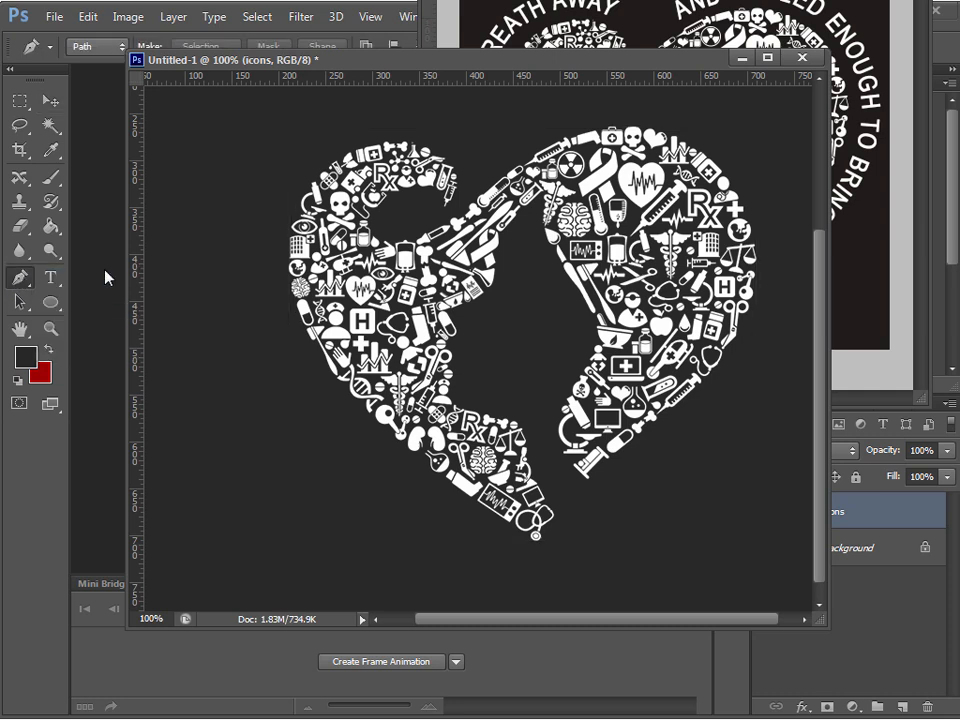
click(525, 549)
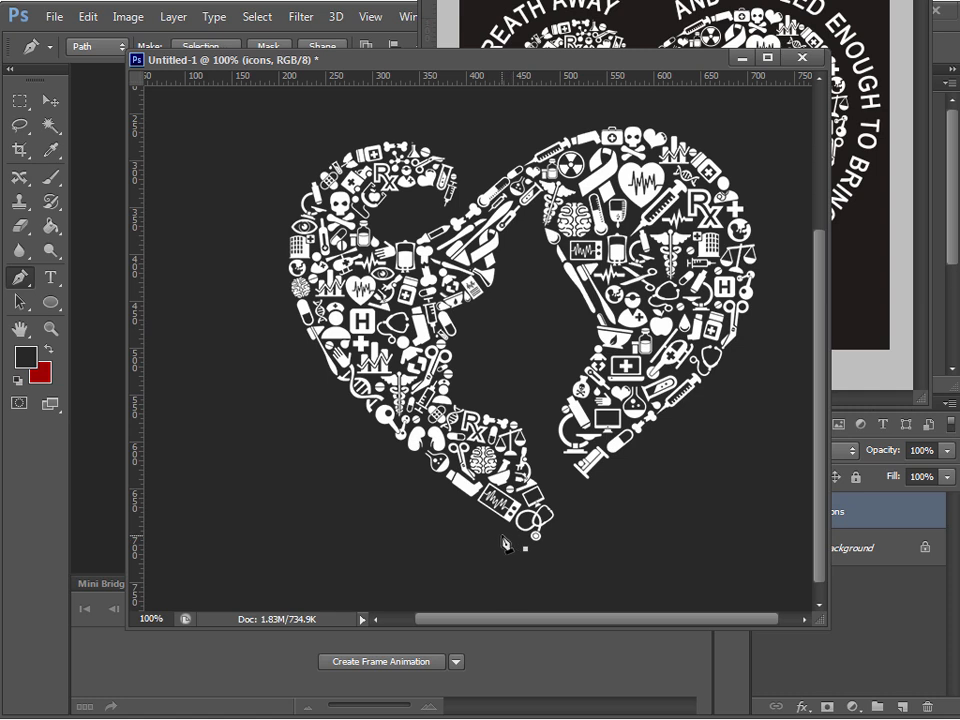
click(502, 535)
click(477, 521)
click(449, 501)
click(421, 478)
click(395, 456)
click(366, 431)
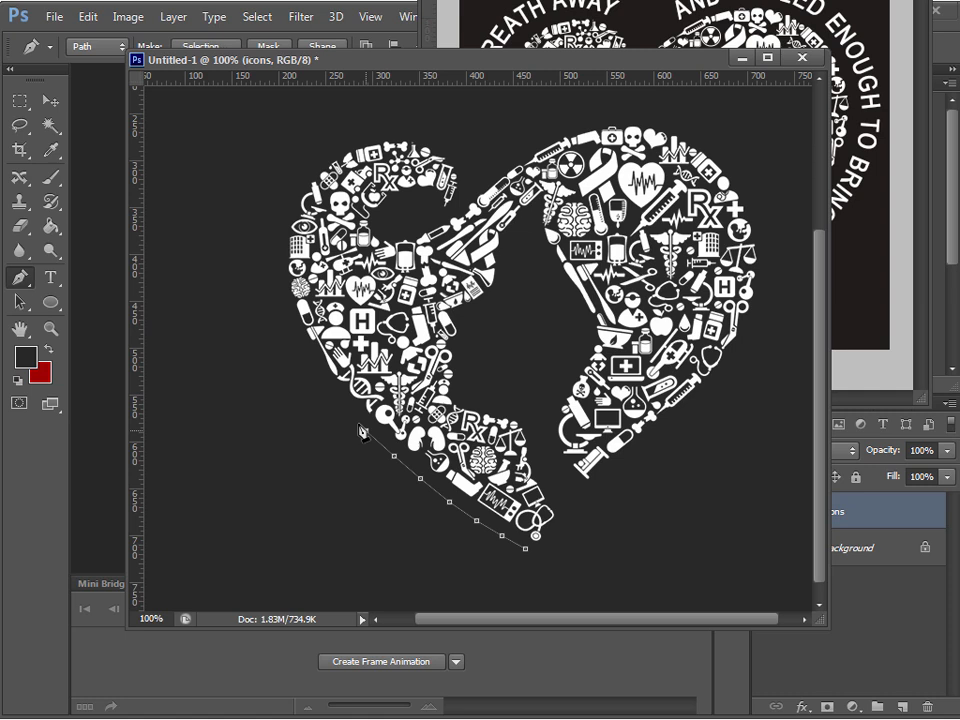
click(315, 370)
click(280, 304)
click(274, 264)
click(275, 228)
click(287, 193)
click(307, 164)
click(334, 145)
click(372, 130)
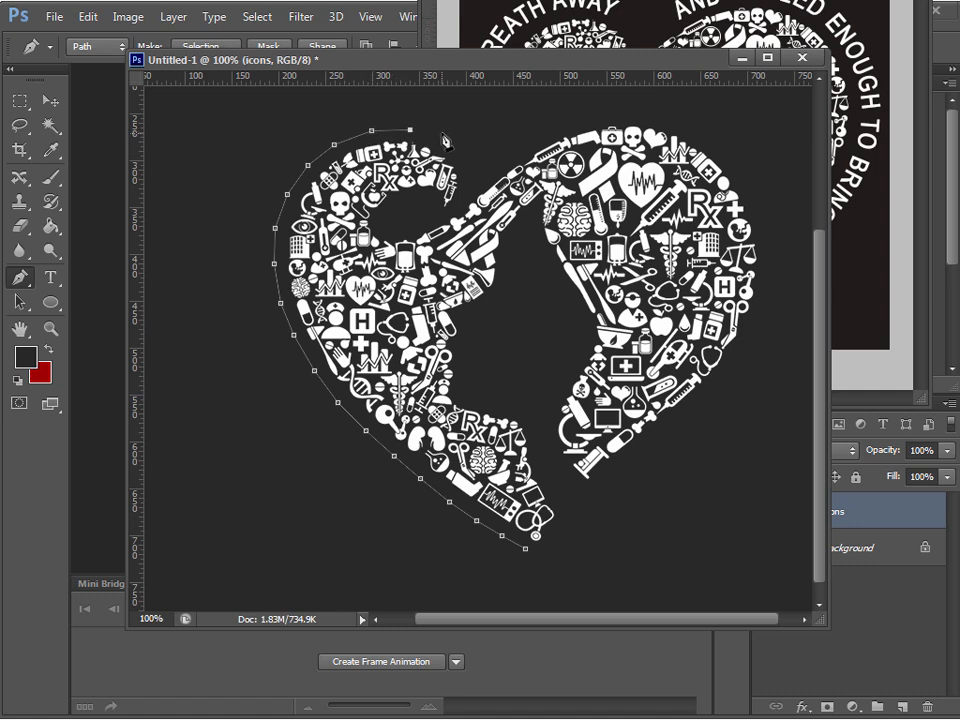
click(442, 134)
click(460, 152)
click(468, 176)
Add path text starting at the bottom end of the Pen path, reading "CURE ENOUGHT TO STOP YOUR HEART", and commit it
click(48, 278)
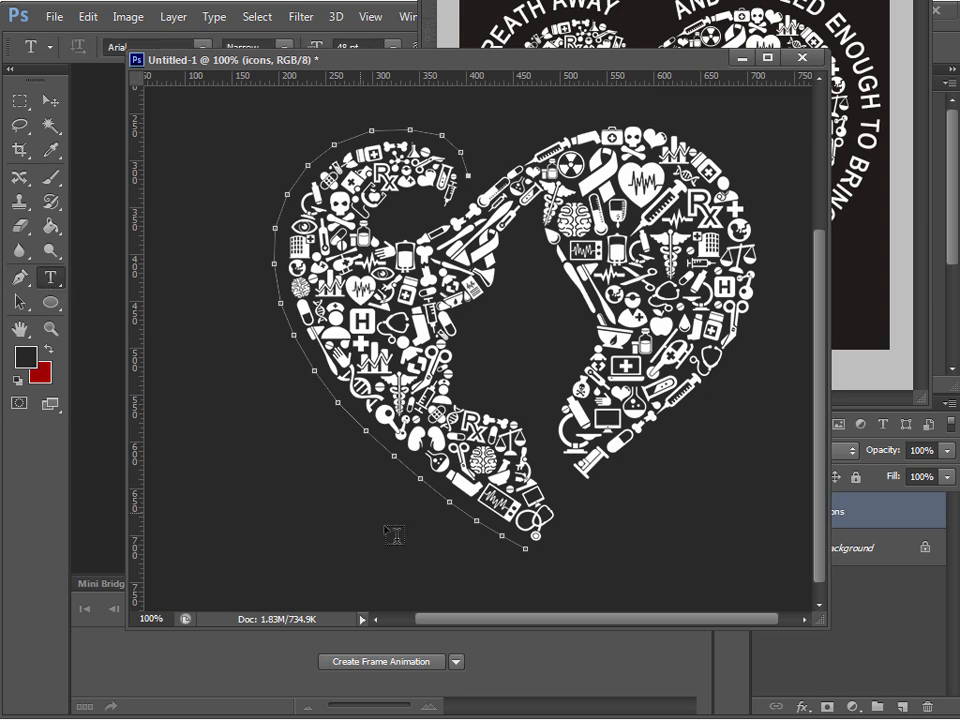
click(523, 549)
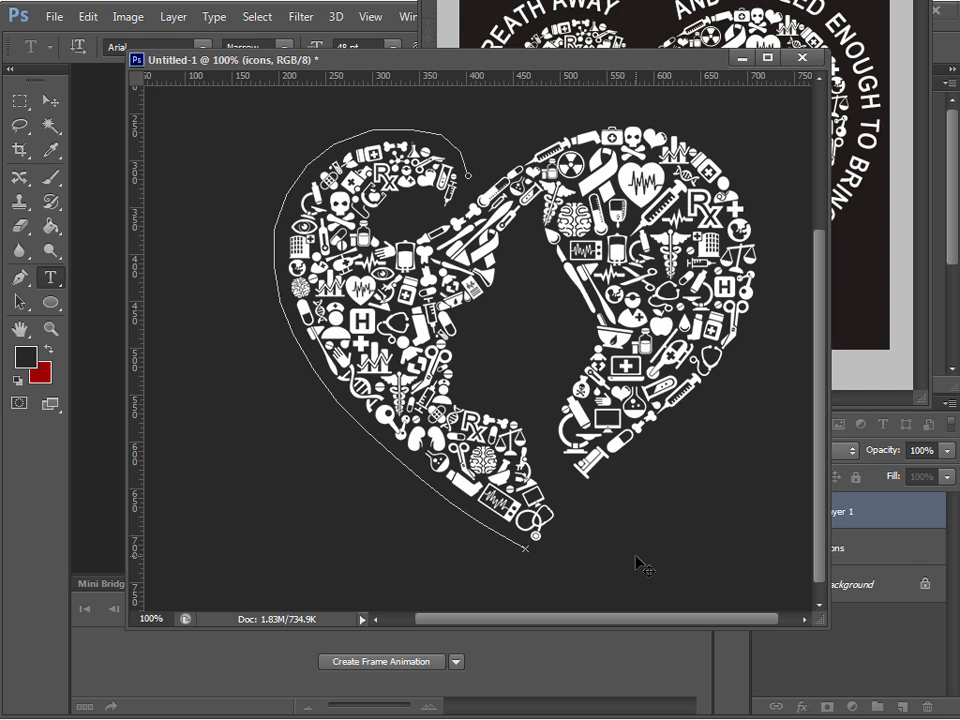
text(CURE EN)
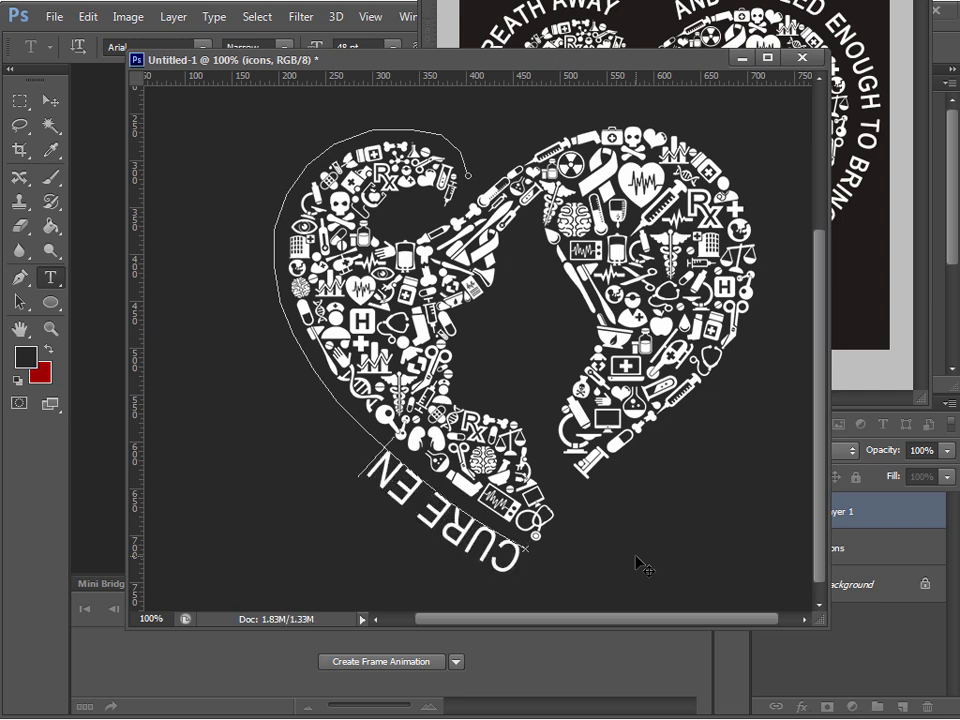
text(OUGH TO)
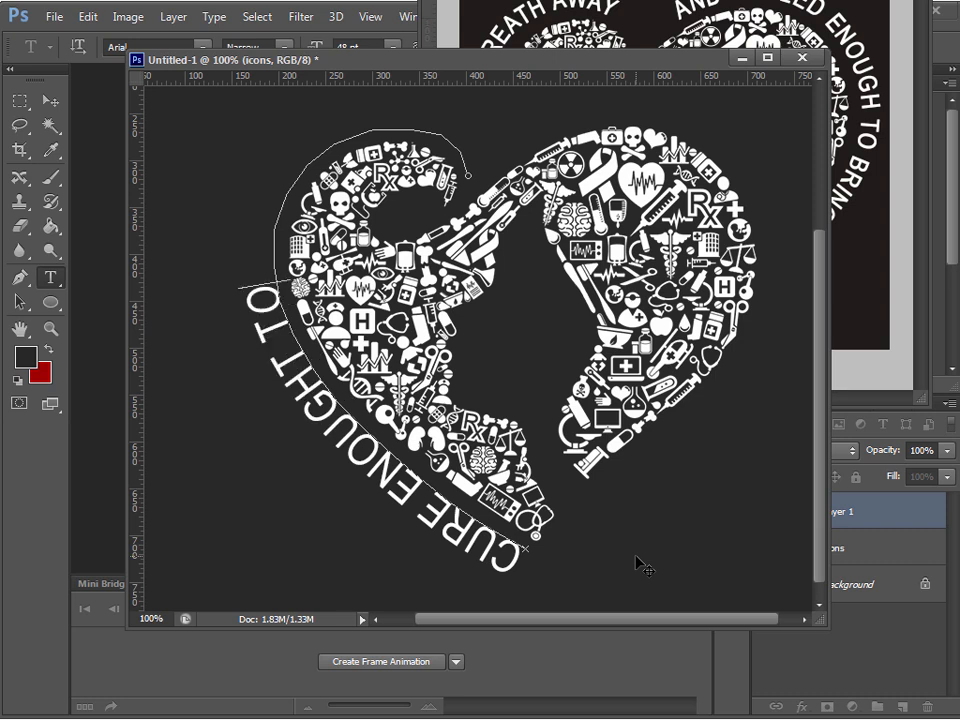
text( STOP YOUR HE)
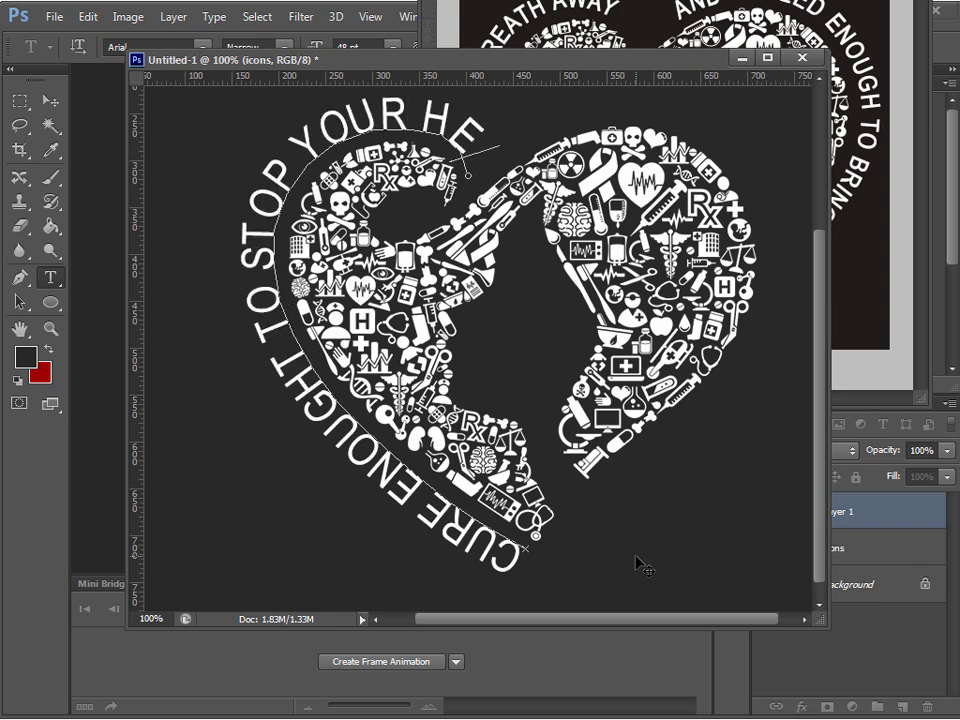
key(BackSpace)
key(BackSpace)
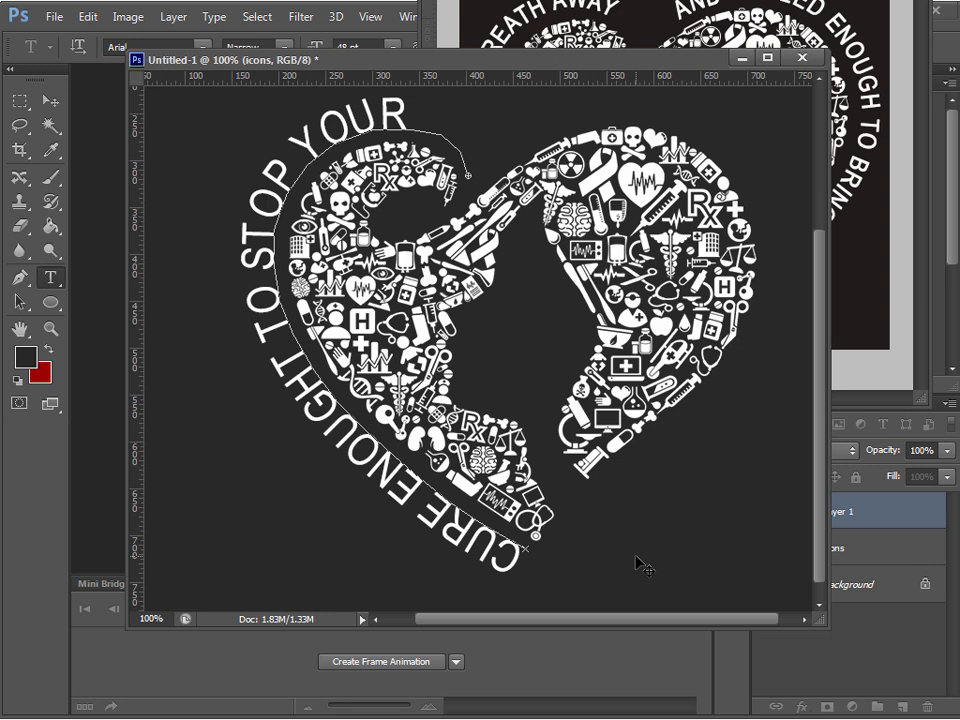
click(50, 101)
Move the Untitled-1 window aside to uncover the typography controls and the layer list
click(50, 282)
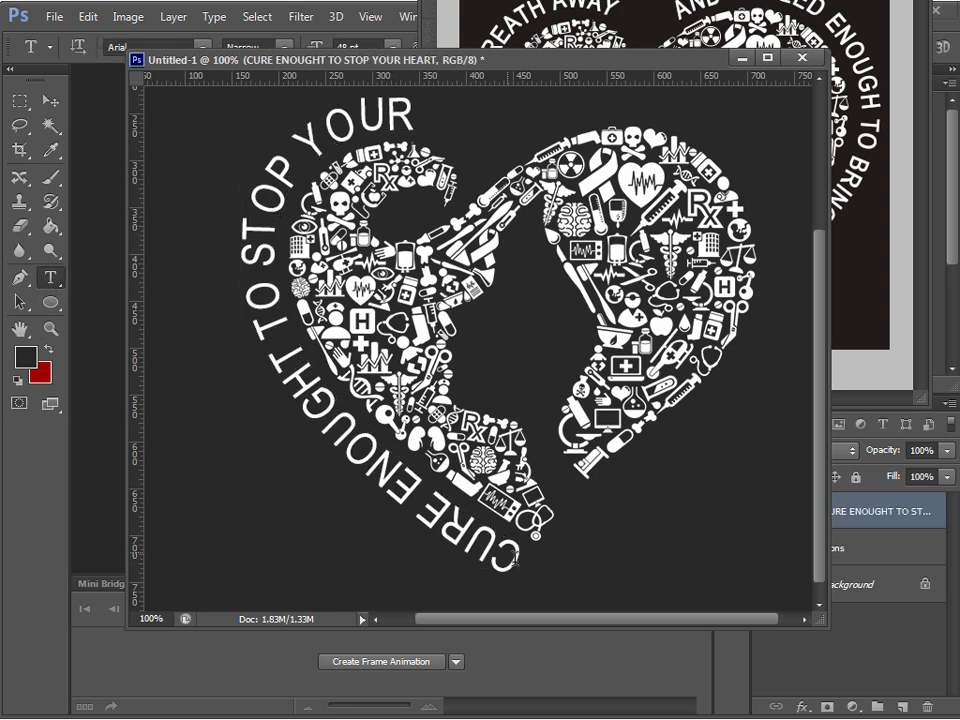
click(521, 549)
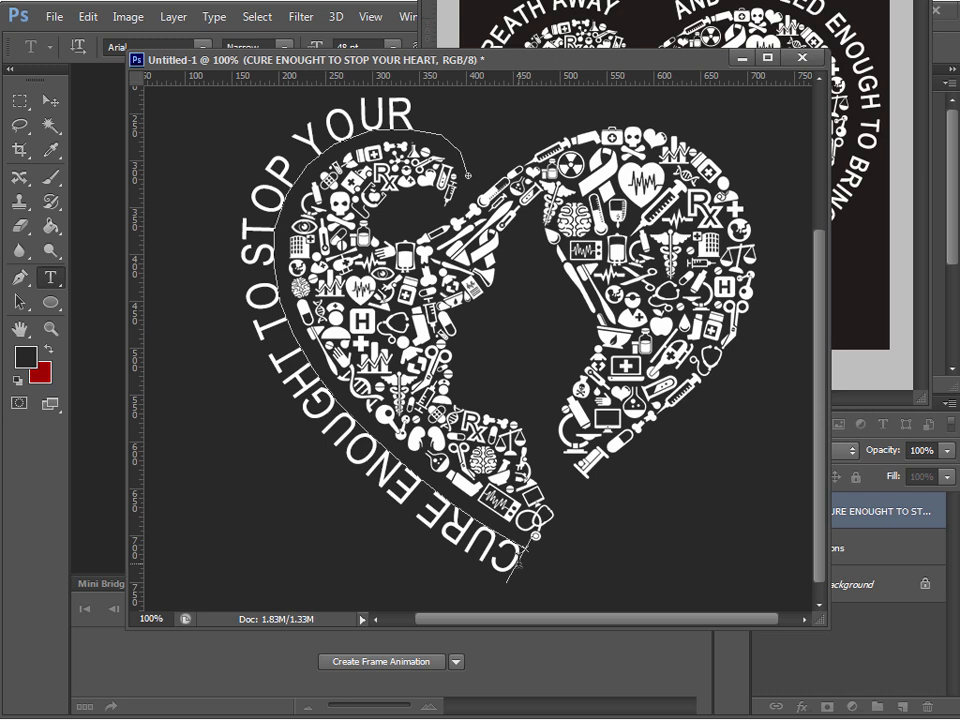
drag(521, 549, 437, 103)
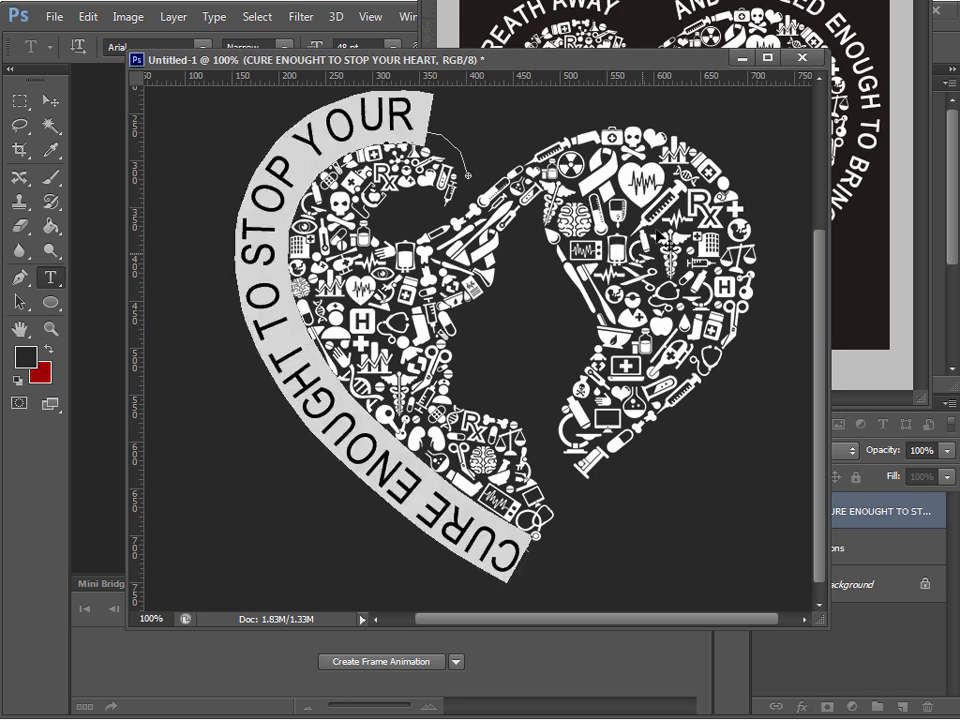
drag(701, 62, 283, 72)
drag(675, 3, 690, 0)
drag(152, 69, 380, 60)
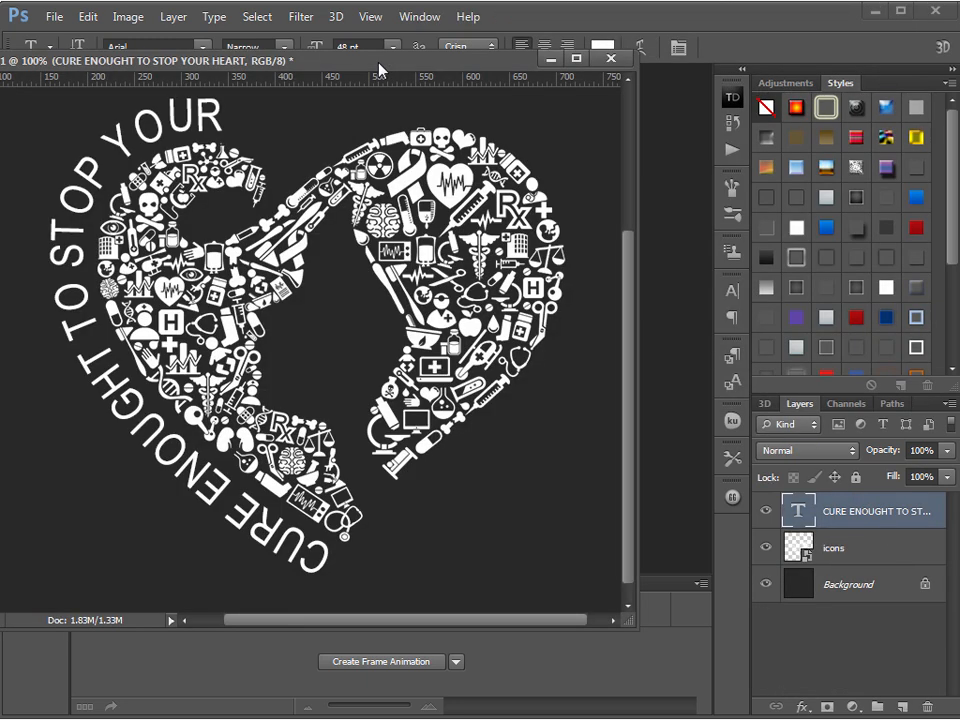
Select all of the text on the heart path and set its font size to 41 pt
click(312, 552)
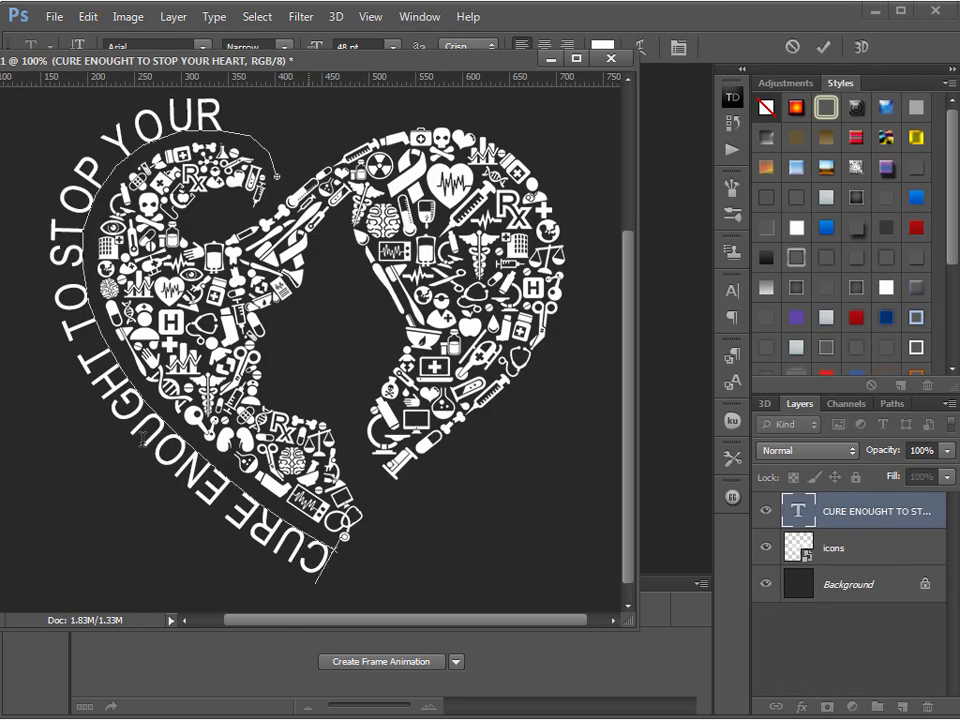
key(ctrl+a)
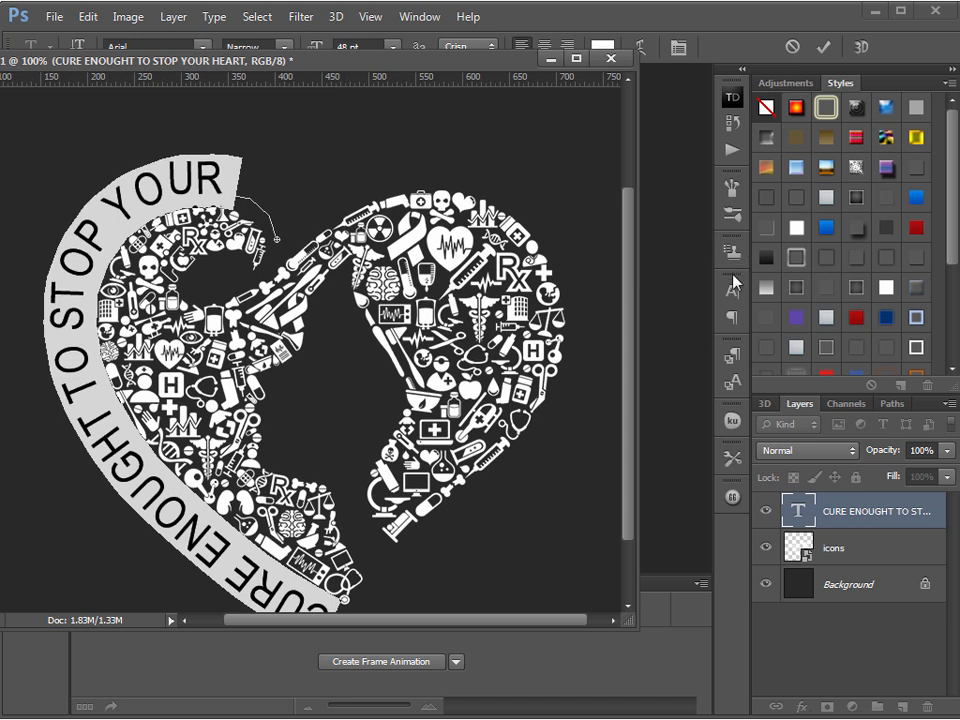
click(733, 289)
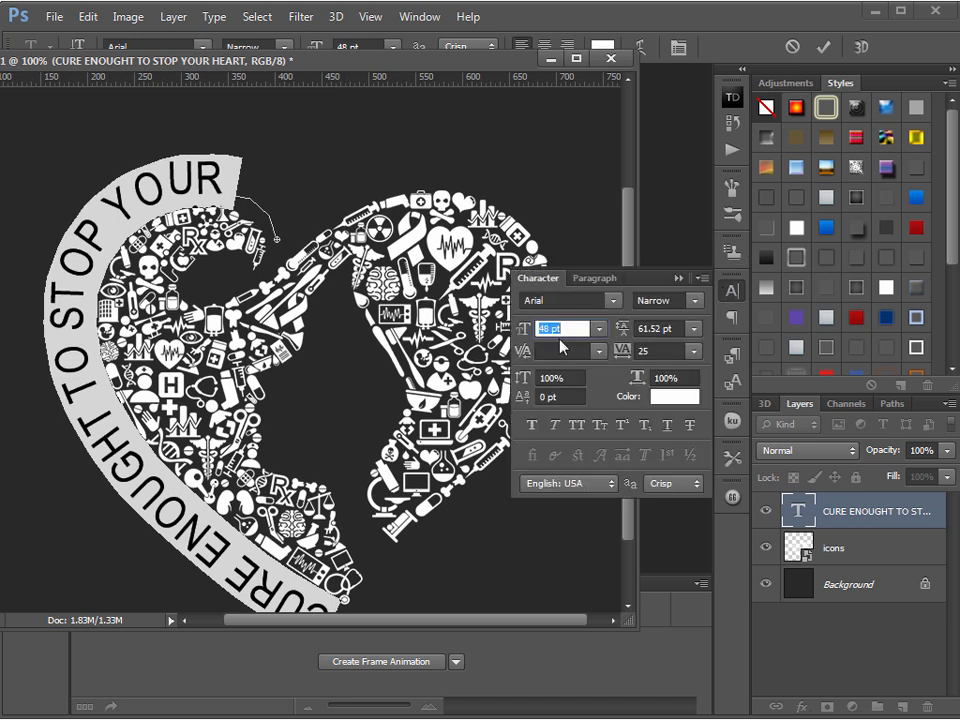
key(Down)
key(Down)
key(Down)
key(Down)
key(Down)
key(Down)
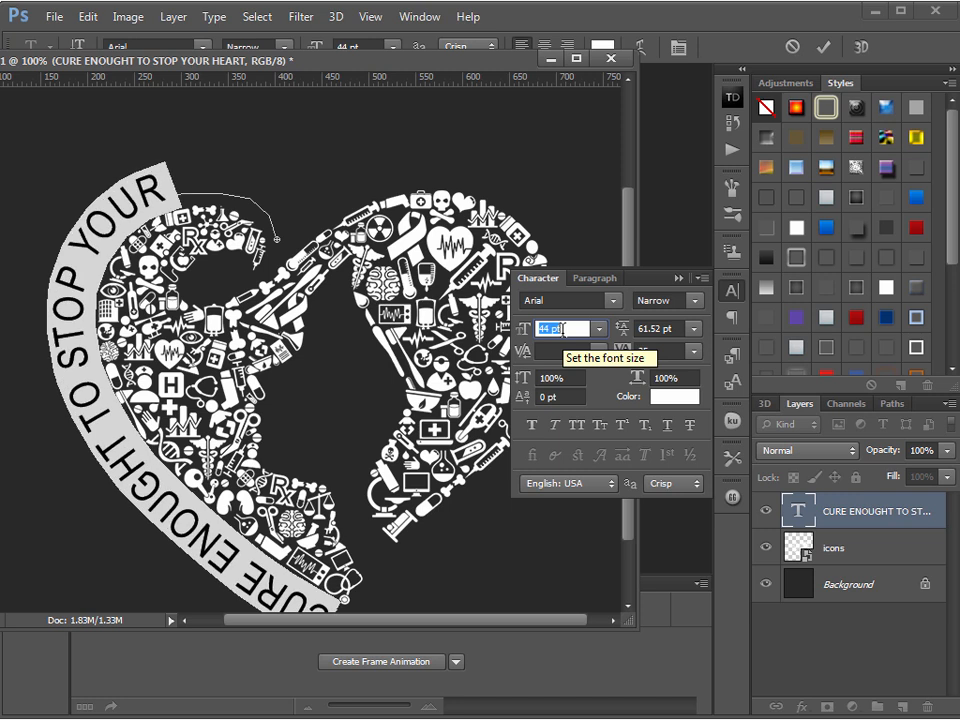
key(Down)
click(275, 576)
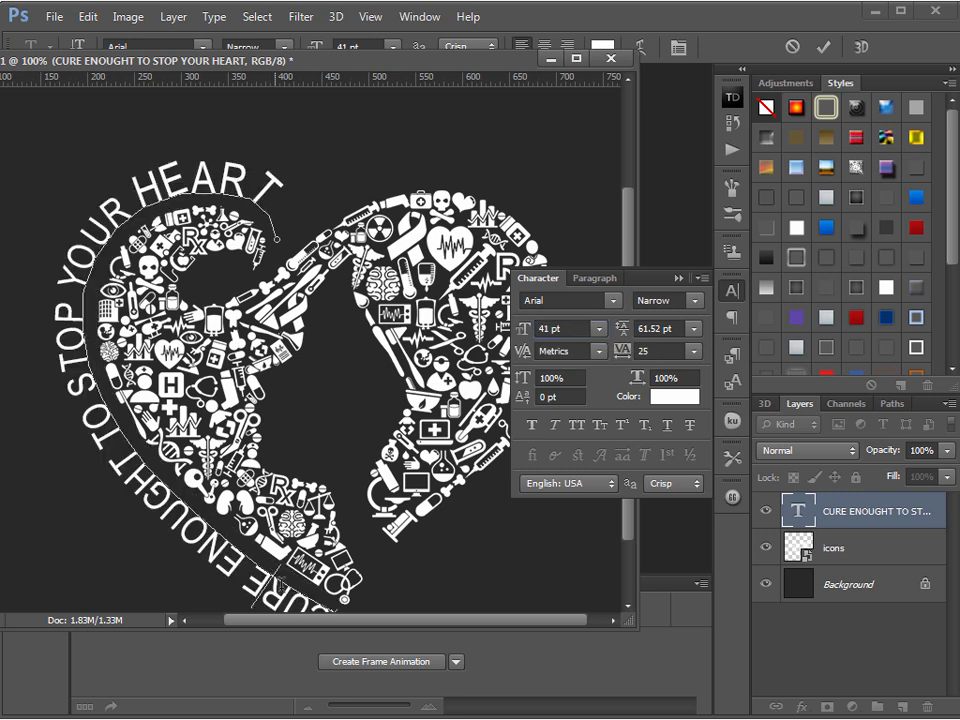
Reposition the document window to show the whole heart, reselect the path text and set its font size to 38 pt
drag(490, 68, 502, 0)
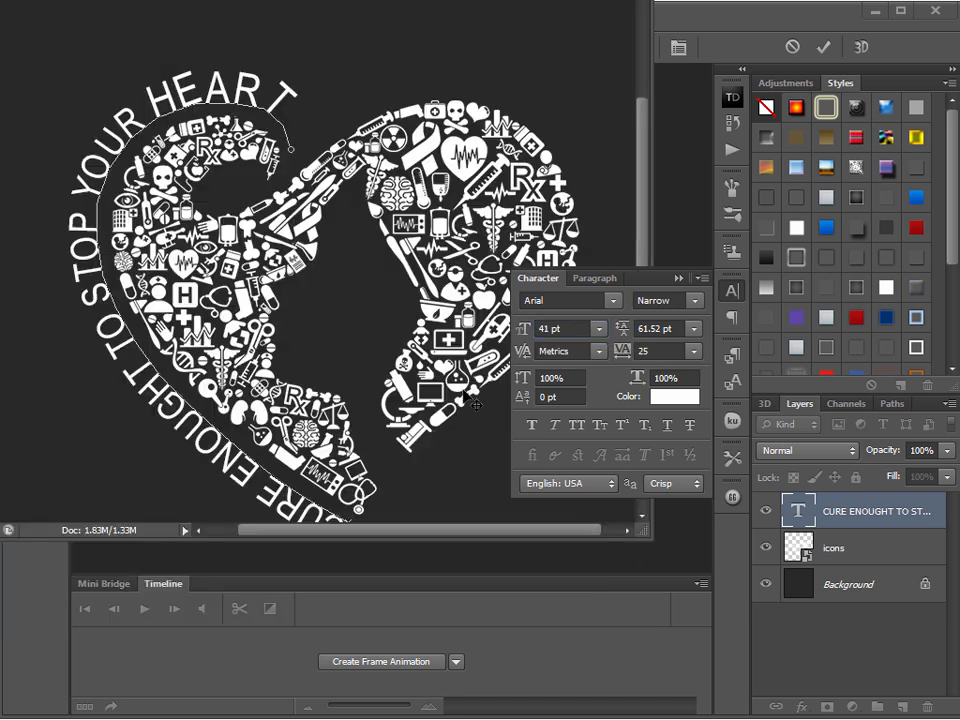
drag(401, 539, 390, 624)
drag(338, 528, 268, 99)
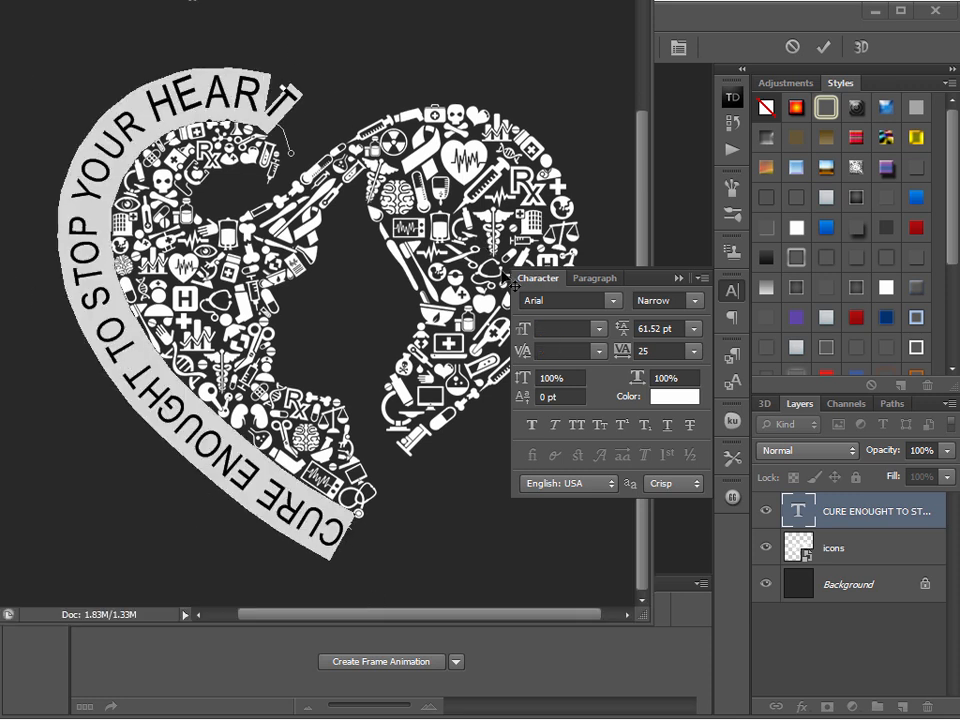
click(598, 330)
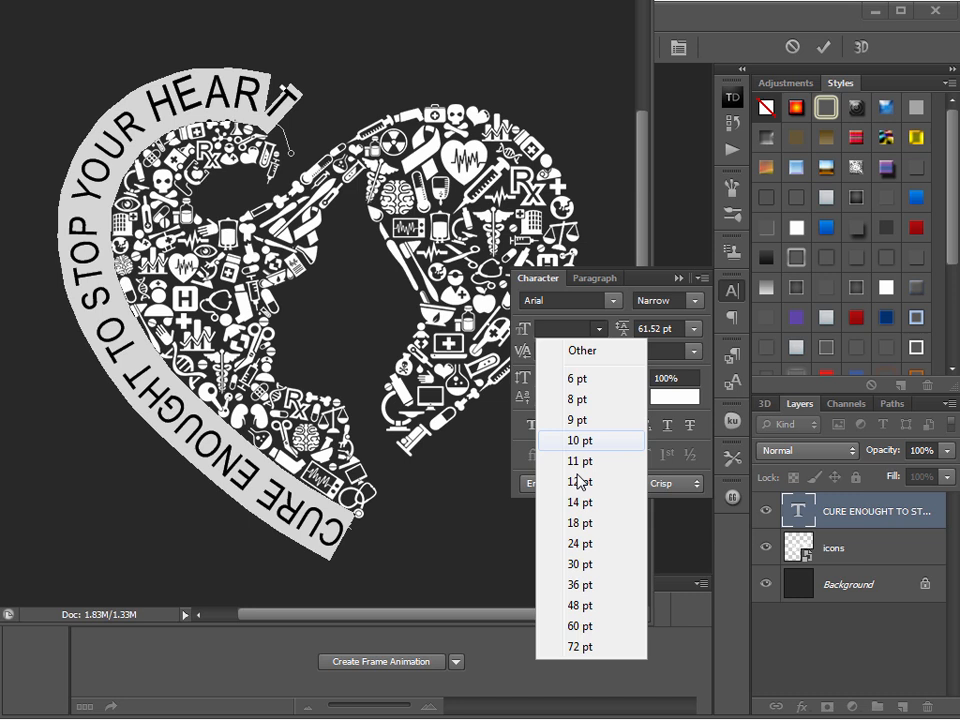
click(582, 564)
drag(584, 328, 540, 333)
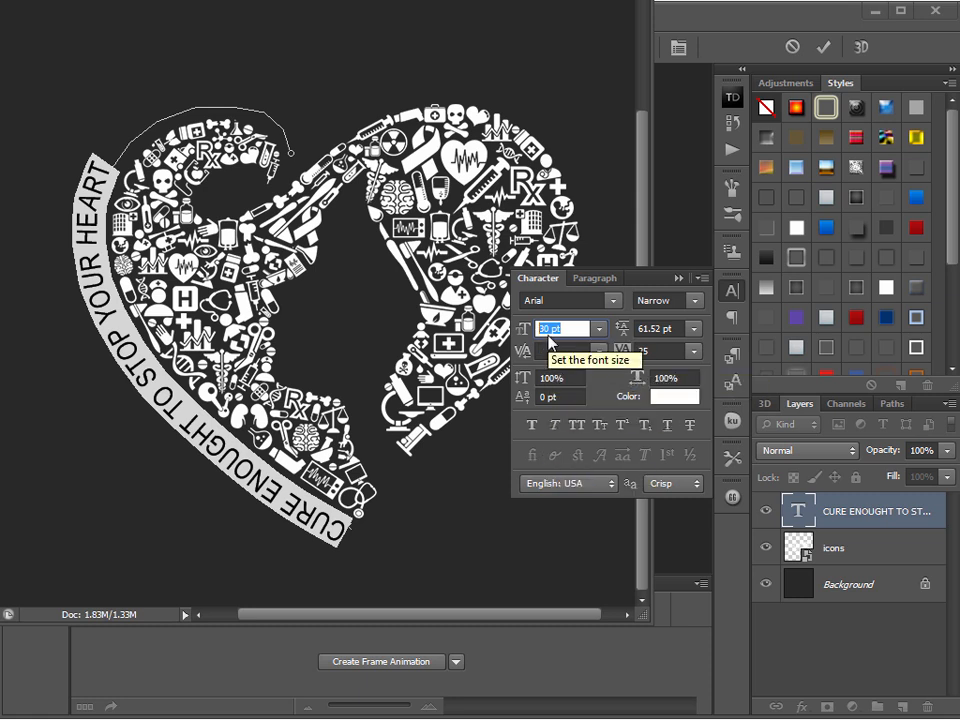
key(Up)
key(Up)
key(Up)
key(Up)
key(Up)
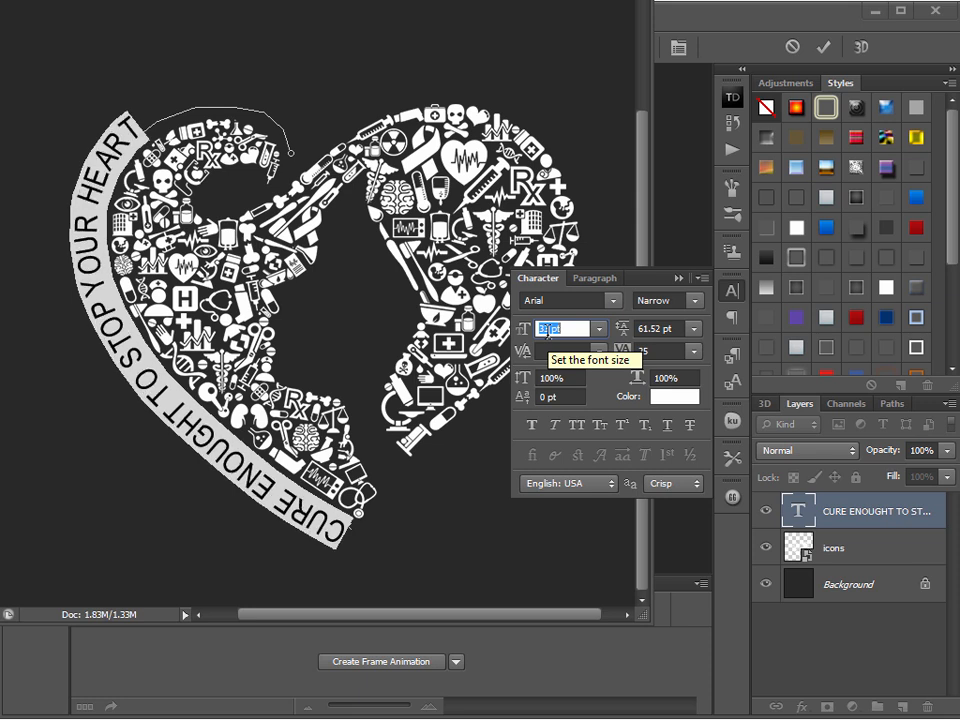
key(Up)
key(Up)
key(Up)
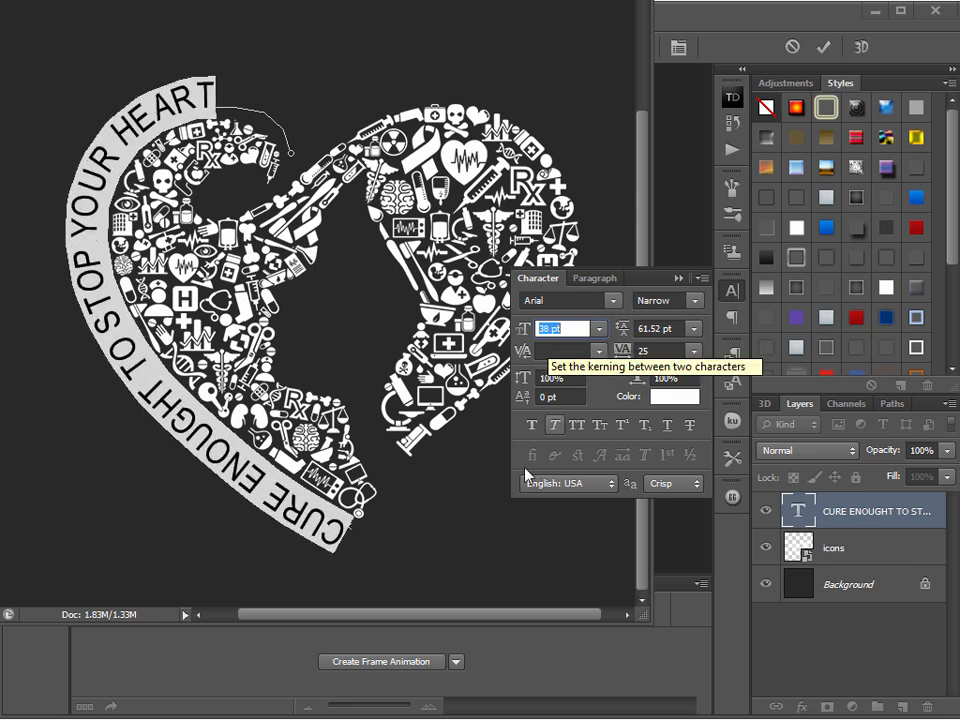
Apply faux bold to the path text and set its font size to 40 pt
click(531, 426)
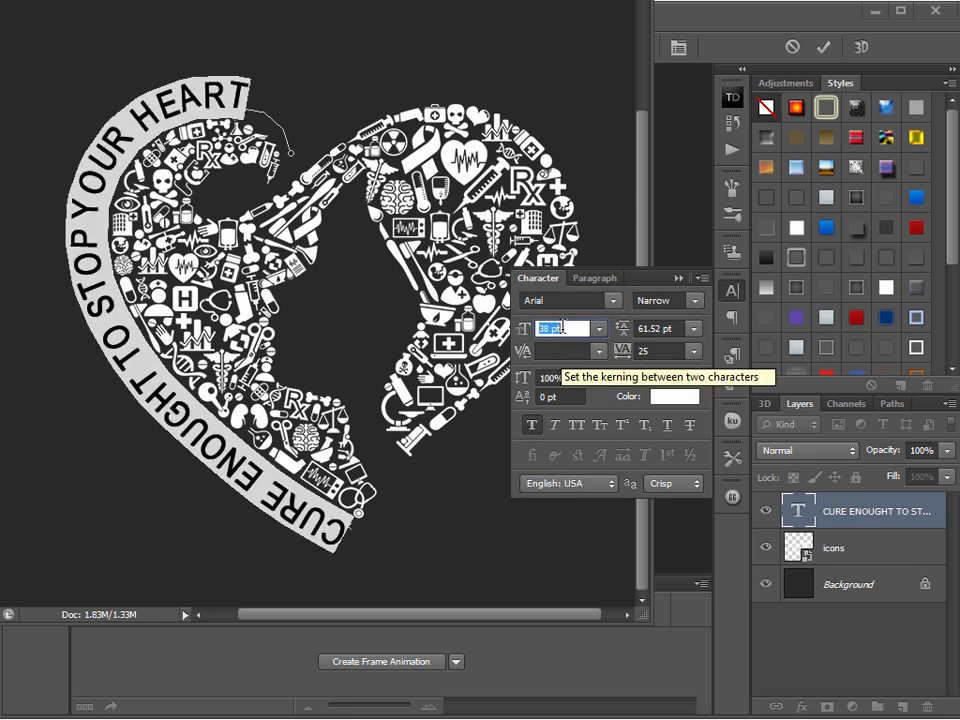
key(Up)
key(Up)
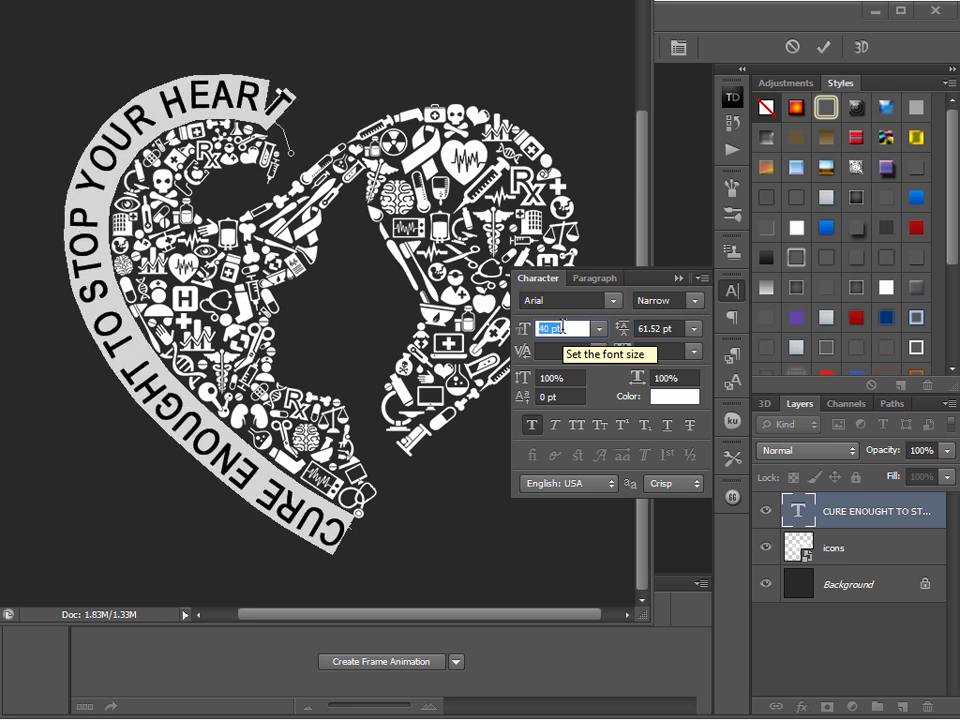
Set the path text's leading to 59.52 pt and its tracking to 0
click(669, 322)
key(Down)
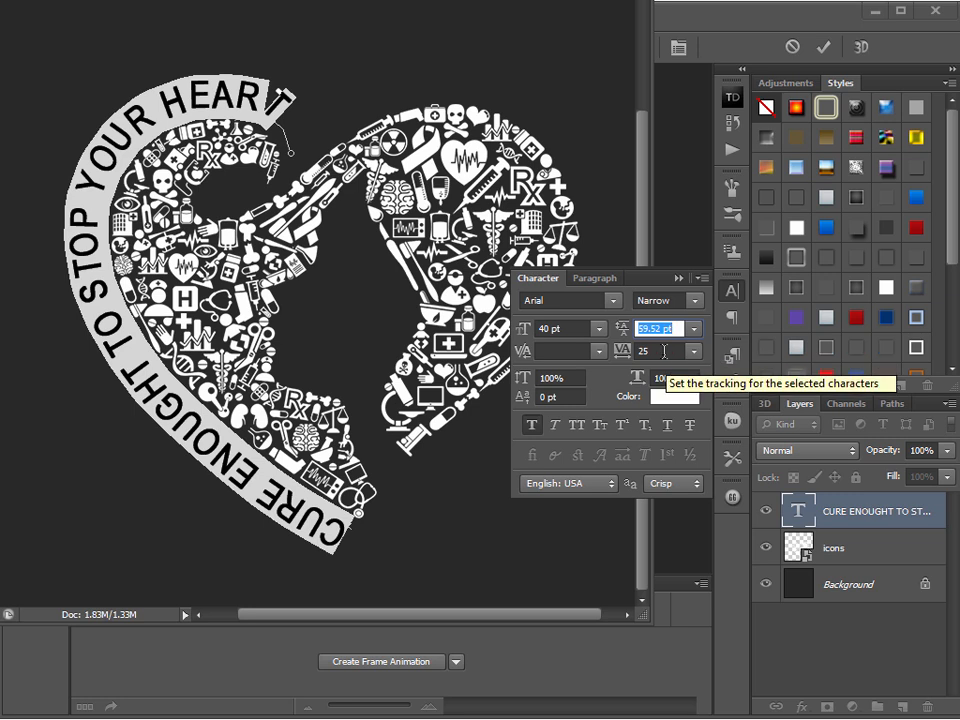
click(693, 351)
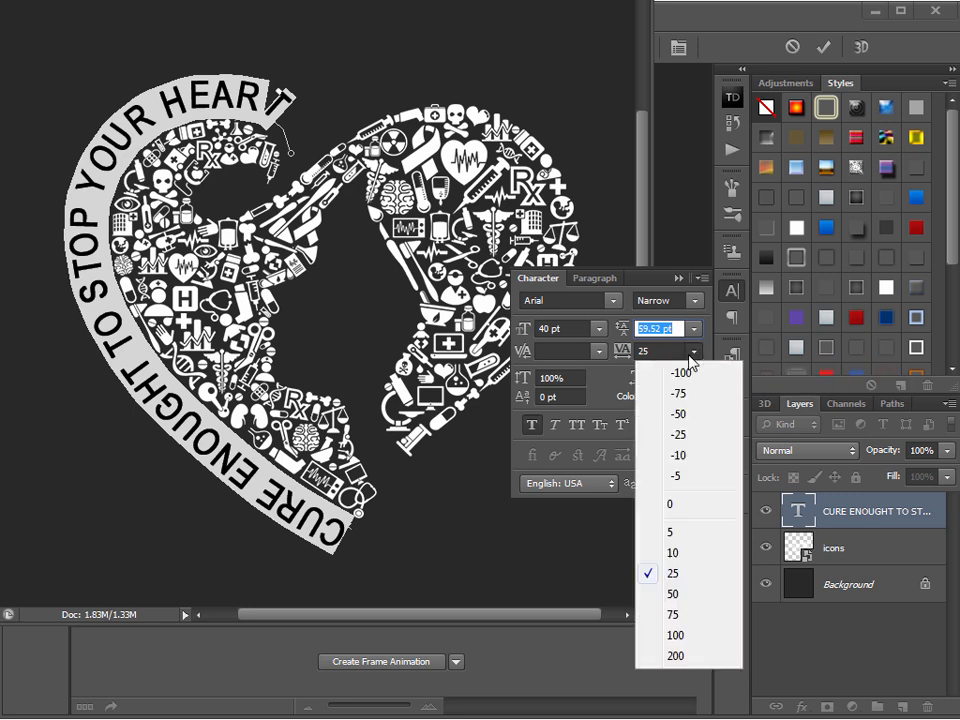
click(694, 506)
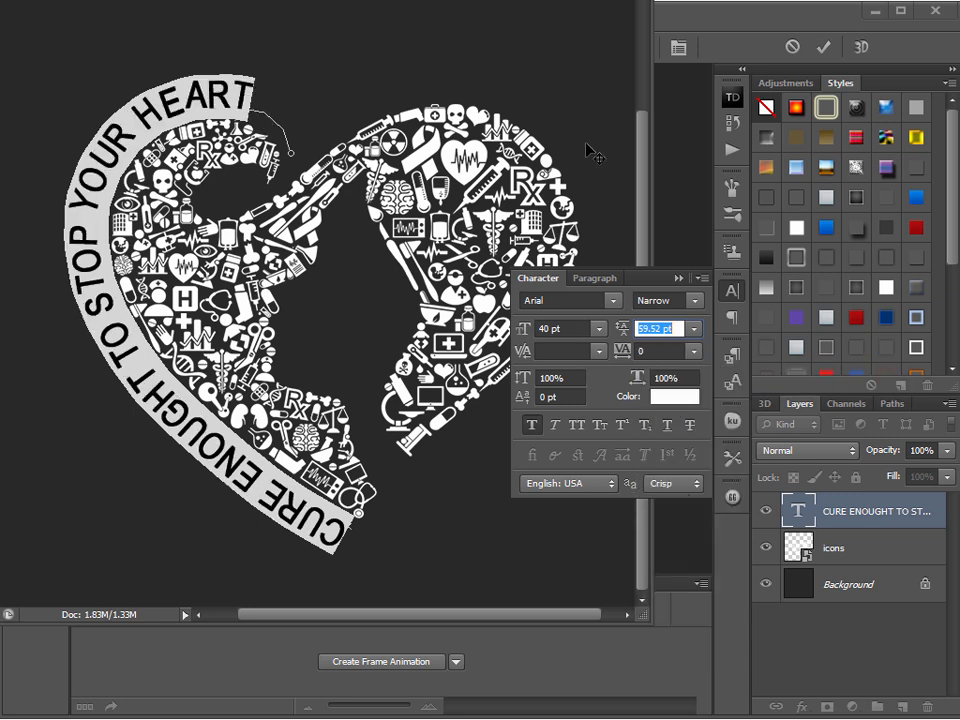
Set the font size of the path text to 41 pt
click(557, 329)
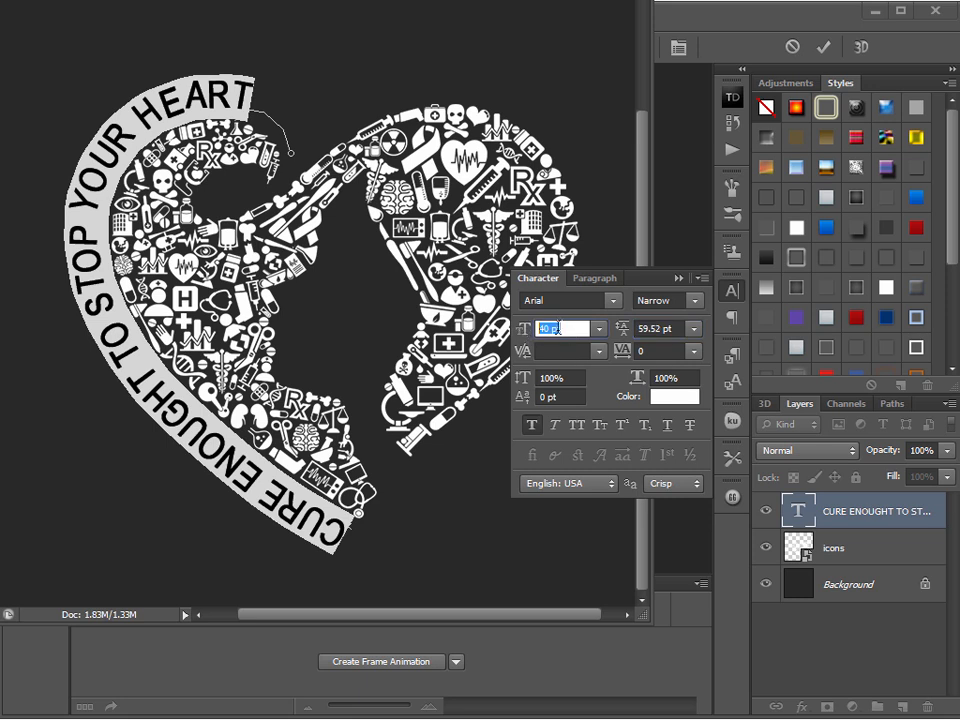
key(Up)
key(Return)
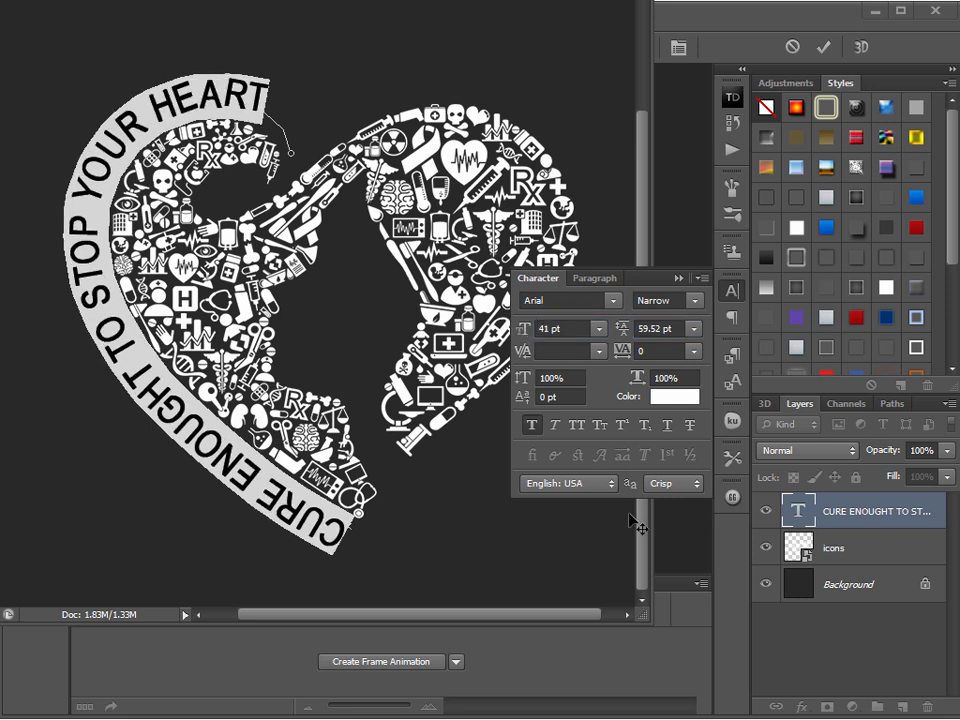
Commit the path text edits and bring the Untitled-1 window back into full view with no layer selected
click(679, 279)
drag(388, 0, 555, 19)
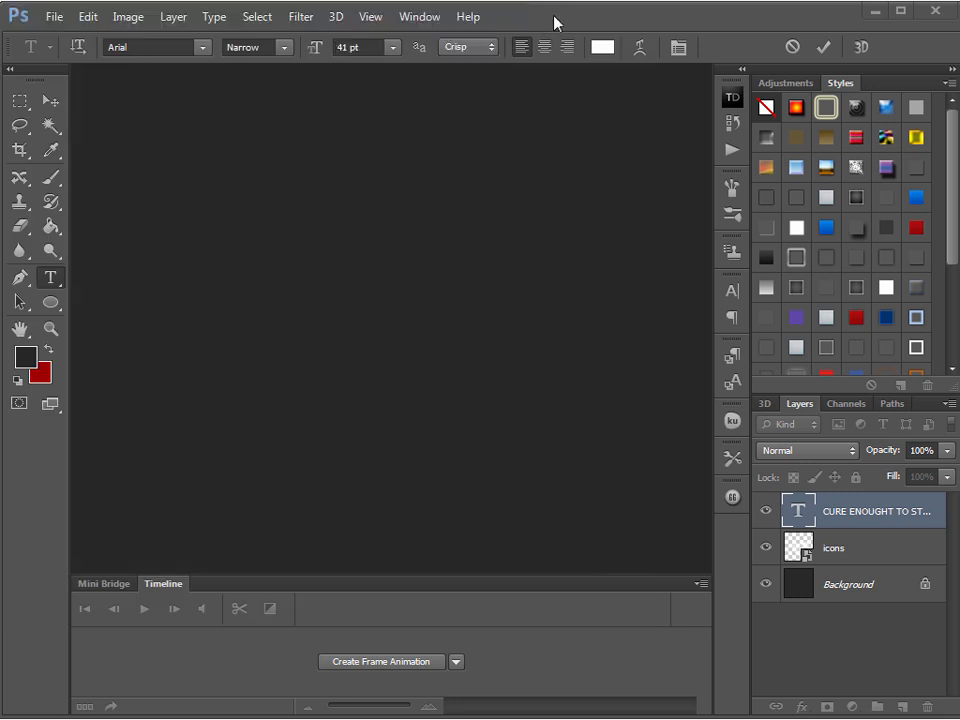
click(53, 104)
click(180, 456)
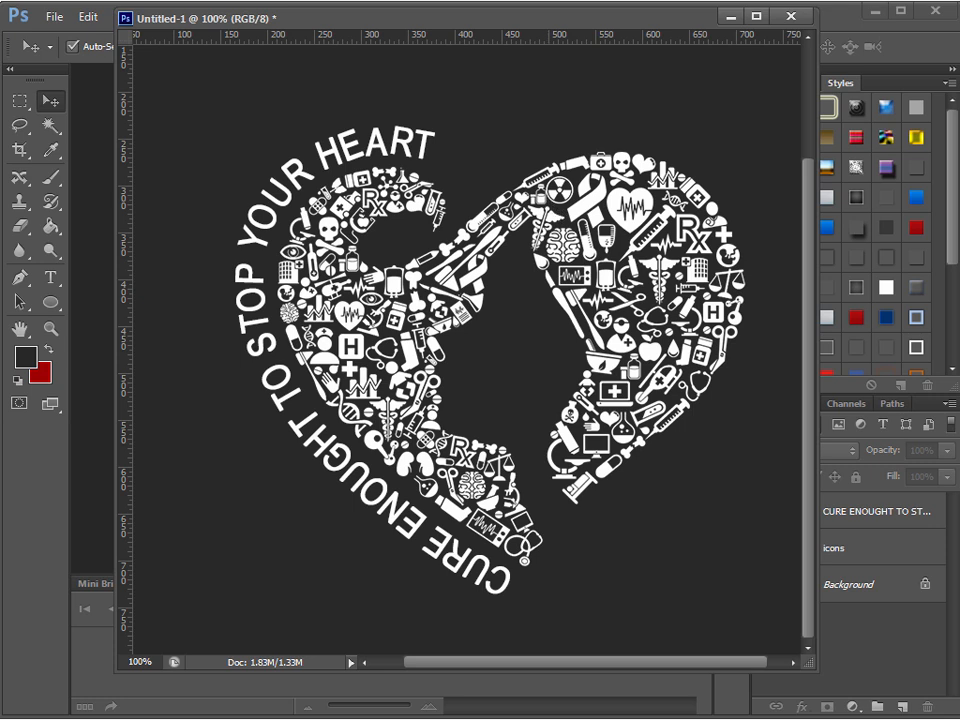
Switch to design-2.psd to compare its finished heart lettering, then move its window out of the way
key(ctrl+Tab)
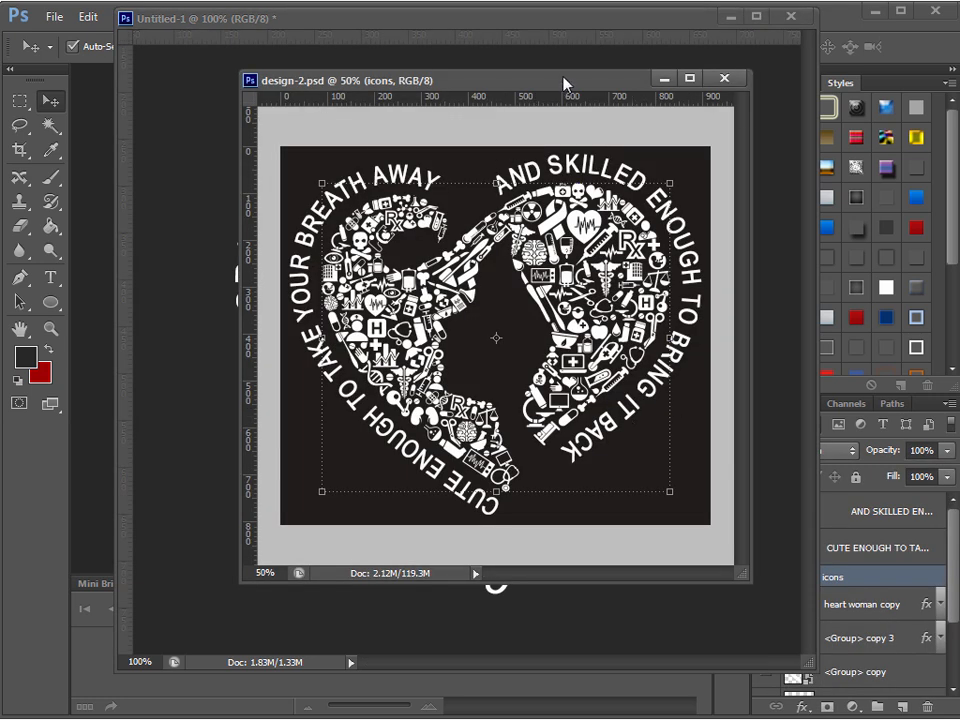
drag(557, 84, 566, 0)
click(566, 16)
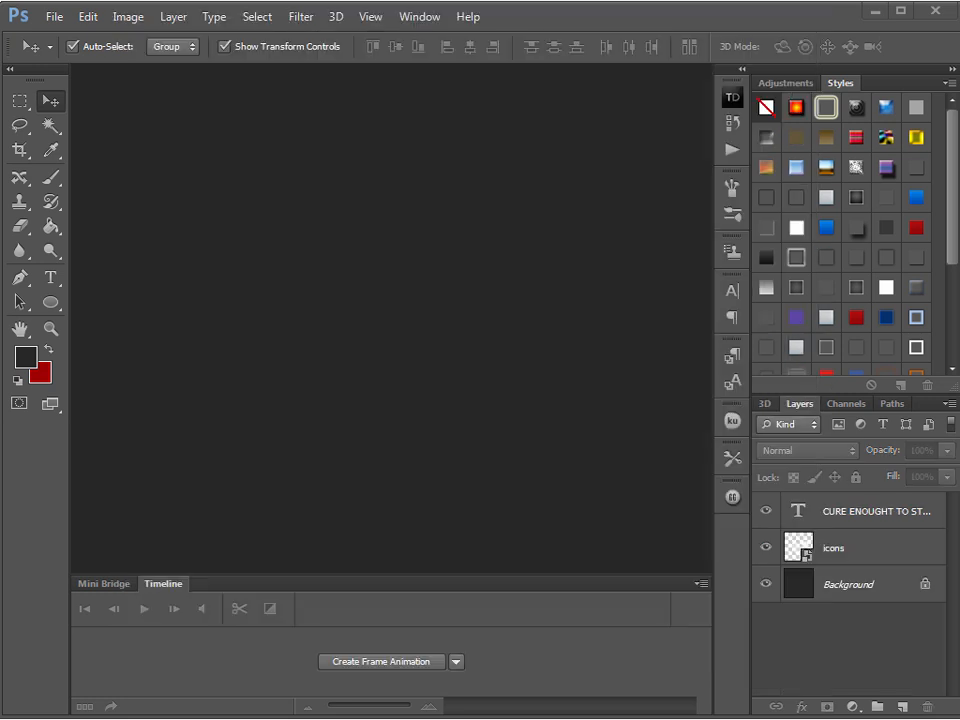